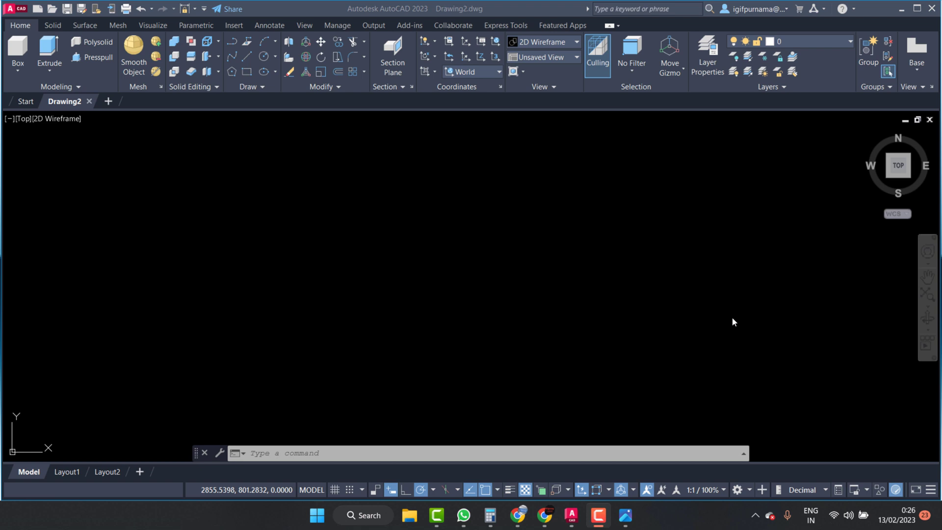
Step: Look over the reference plate drawing image, then return to AutoCAD
left_click(625, 516)
scroll(740, 265, "down", 2)
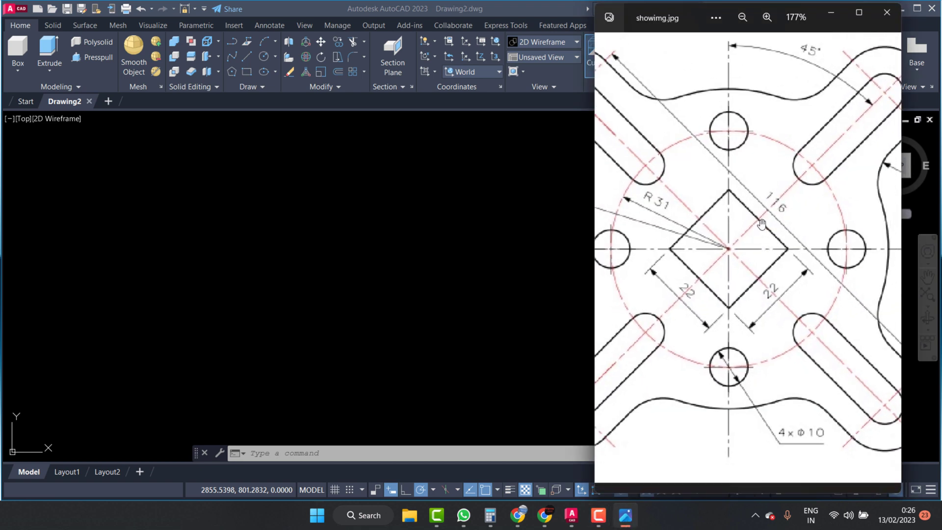
scroll(746, 255, "down", 1)
scroll(753, 240, "down", 1)
scroll(762, 224, "down", 1)
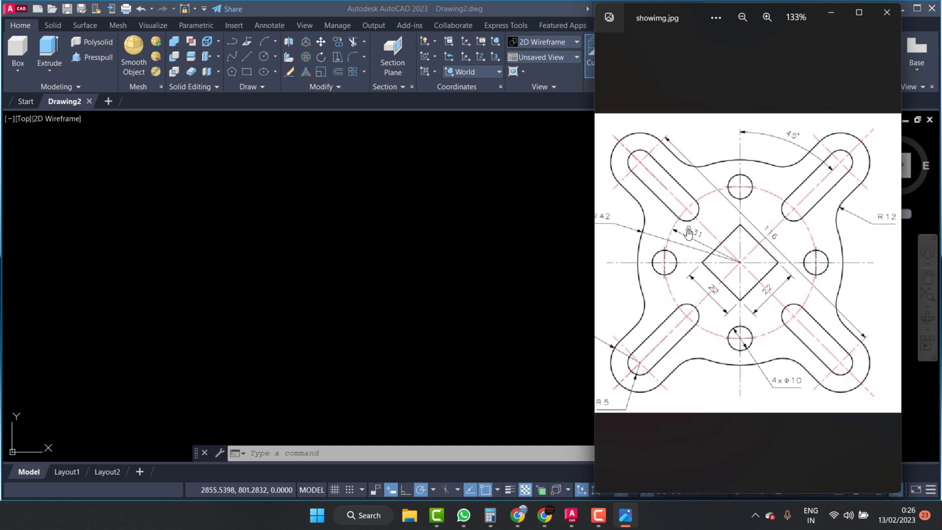
left_click(451, 177)
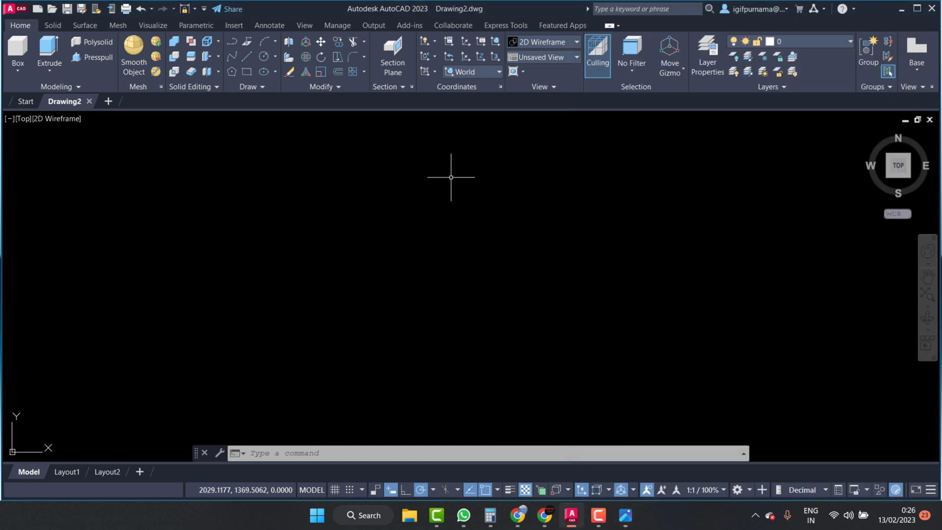
Step: Create two new layers, Layer1 and Layer2, and make Layer2 red
left_click(713, 64)
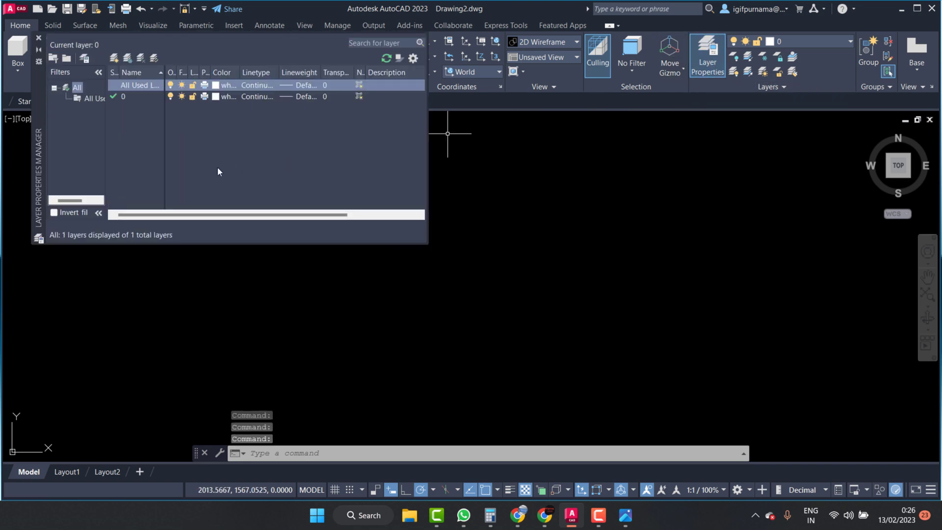
left_click(112, 59)
left_click(112, 59)
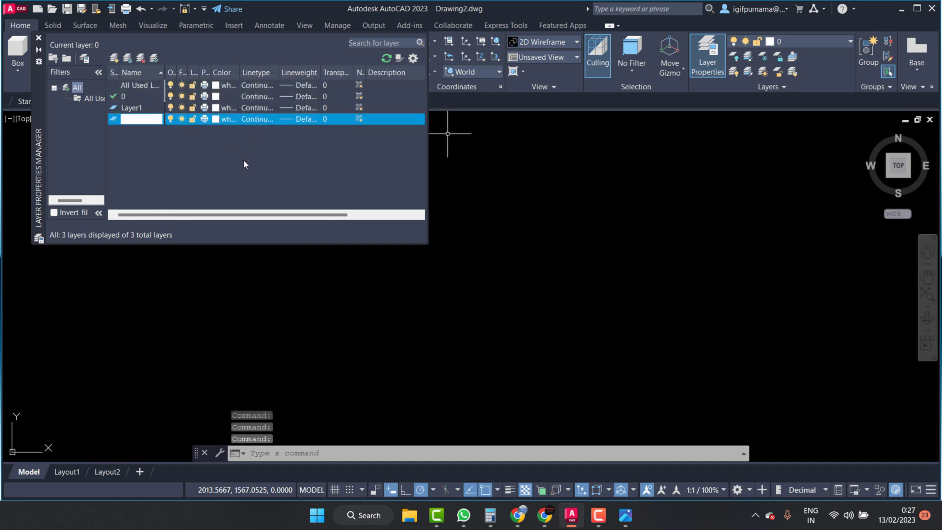
left_click(217, 120)
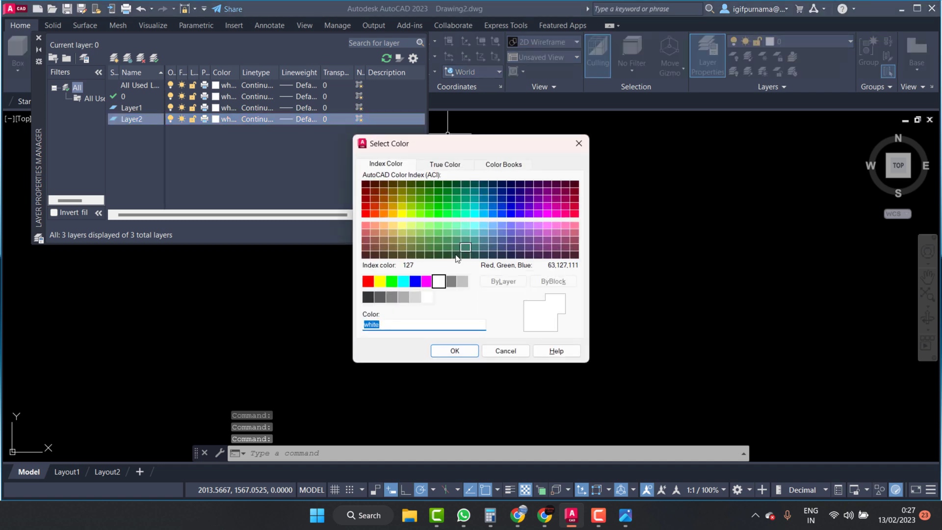
left_click(368, 281)
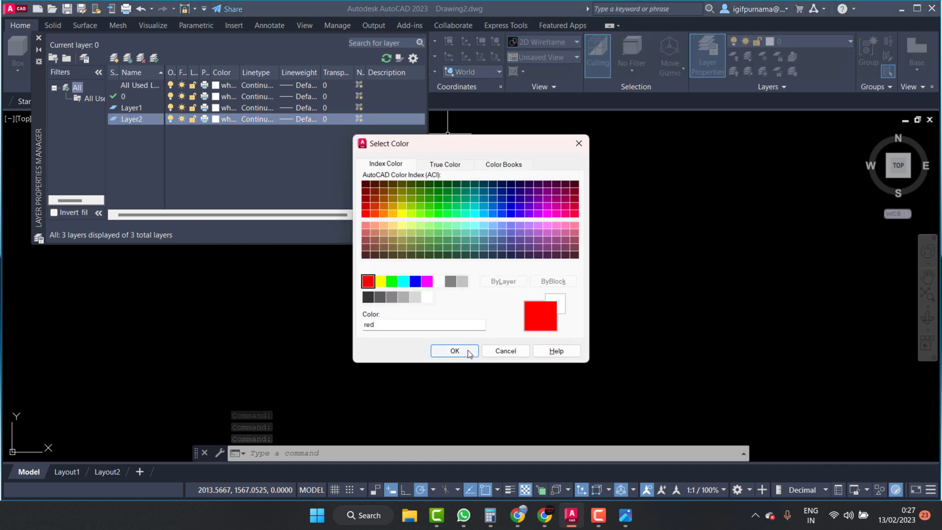
left_click(455, 351)
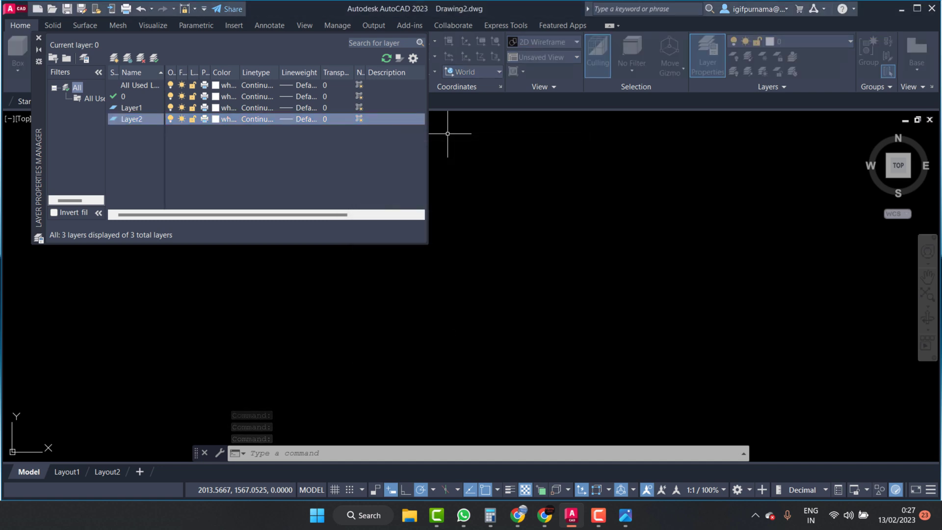
Step: Load the ACAD_ISO04W100 long-dash dot linetype and assign it to Layer2
left_click(254, 119)
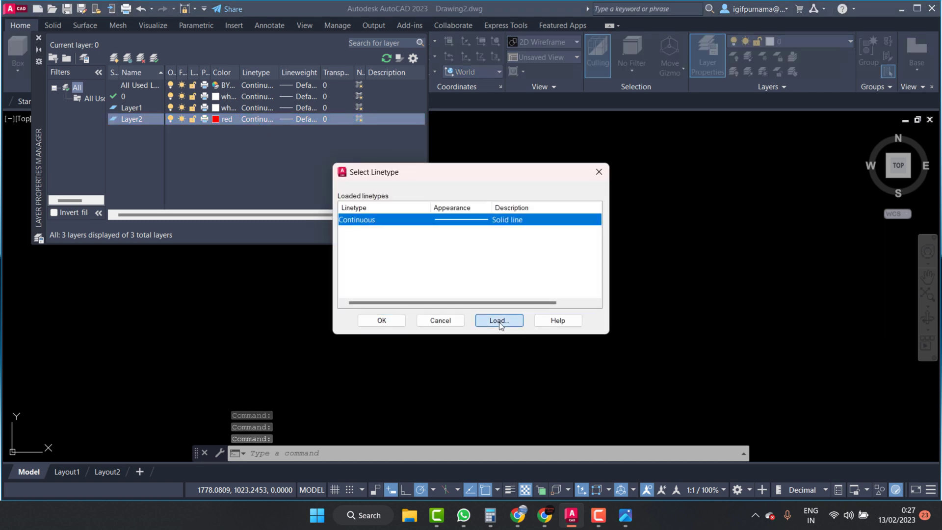
left_click(498, 322)
left_click(494, 256)
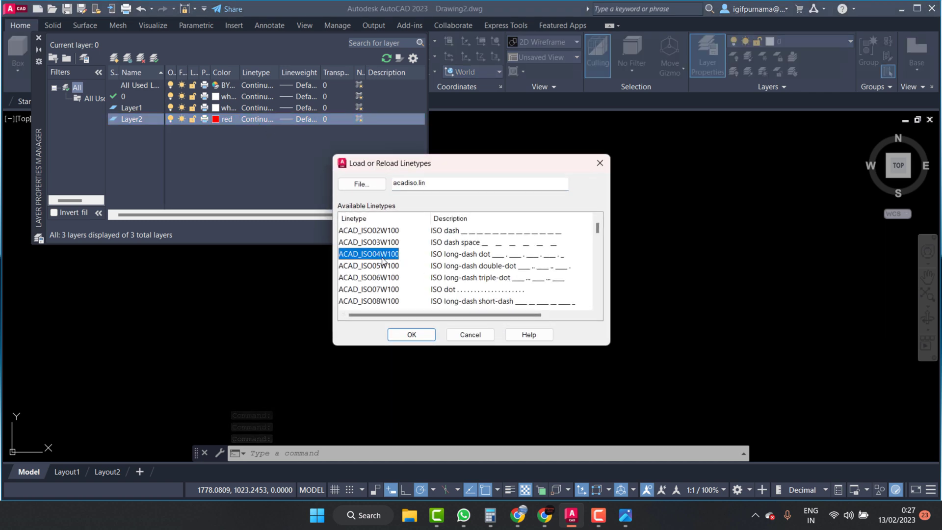
left_click(406, 336)
left_click(439, 219)
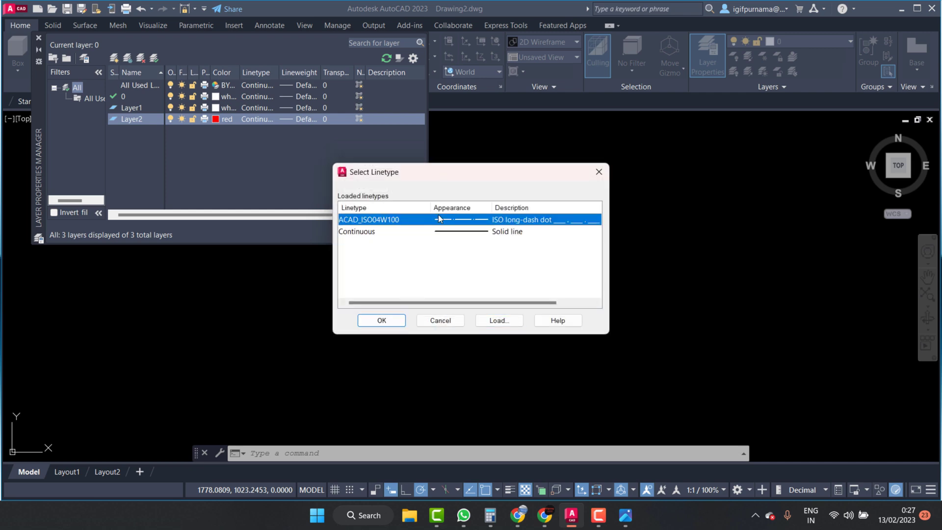
left_click(405, 320)
Step: Set Layer1's colour to magenta
left_click(214, 110)
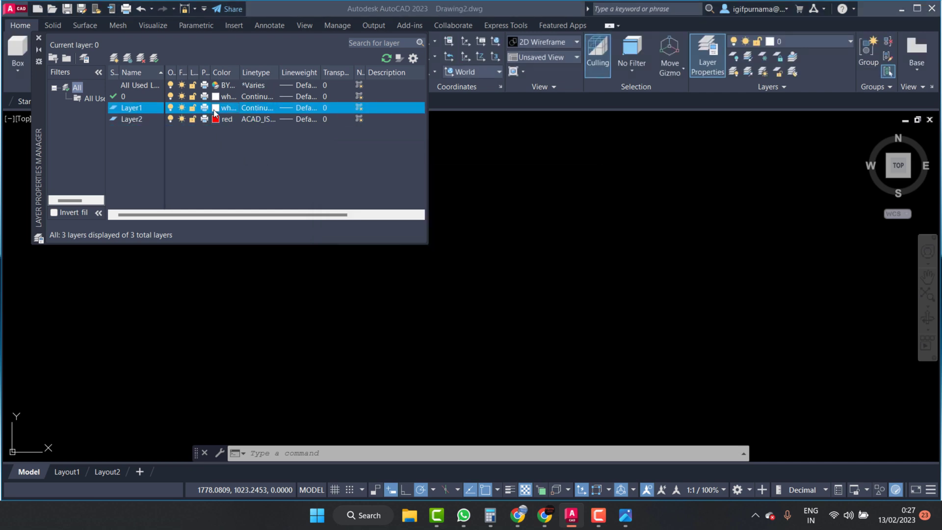
left_click(427, 282)
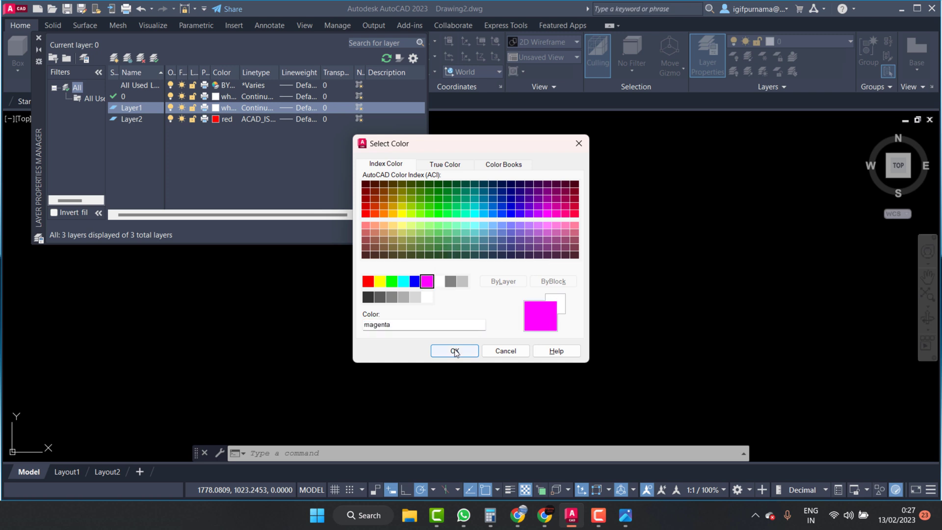
left_click(455, 351)
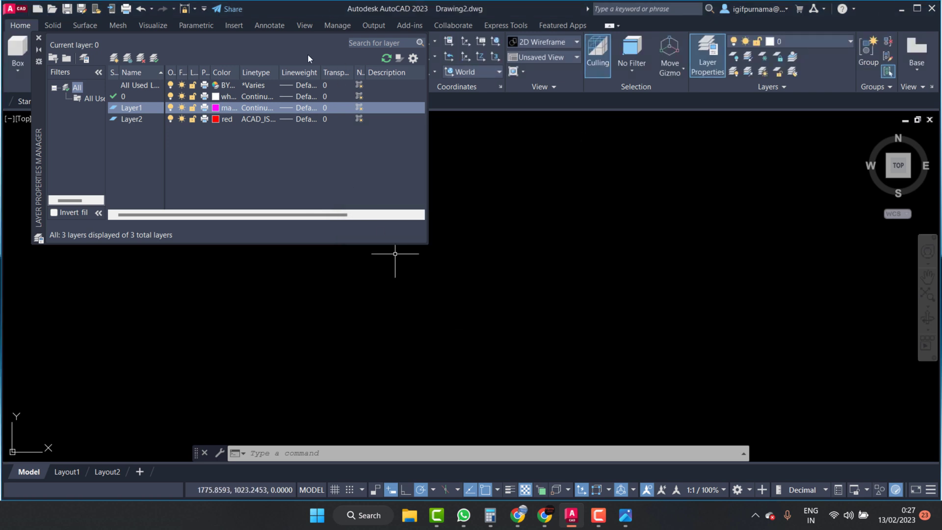
left_click(38, 38)
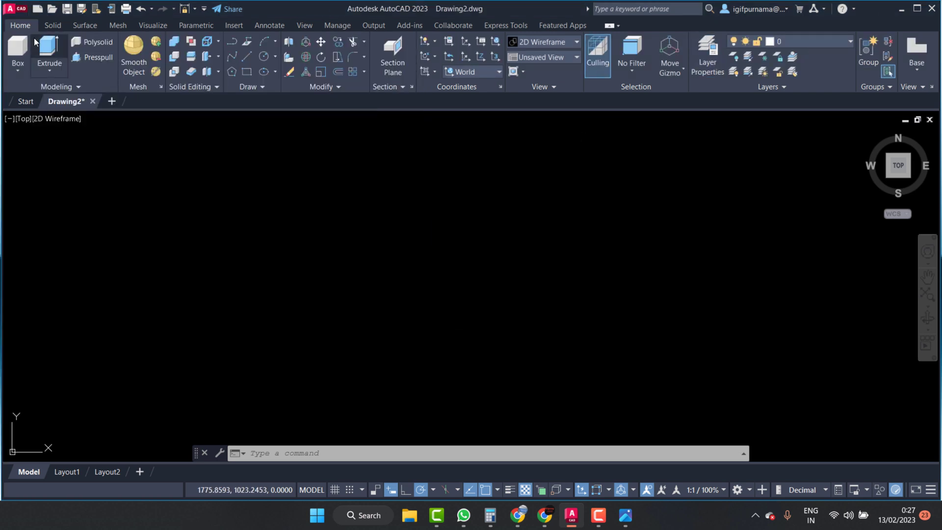
left_click(627, 515)
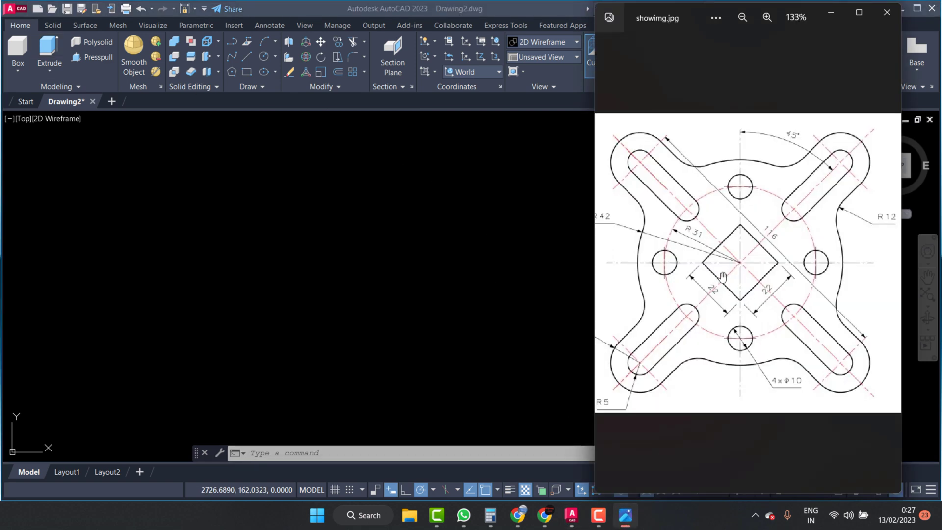
scroll(697, 241, "up", 2)
scroll(697, 241, "up", 2)
scroll(697, 240, "up", 1)
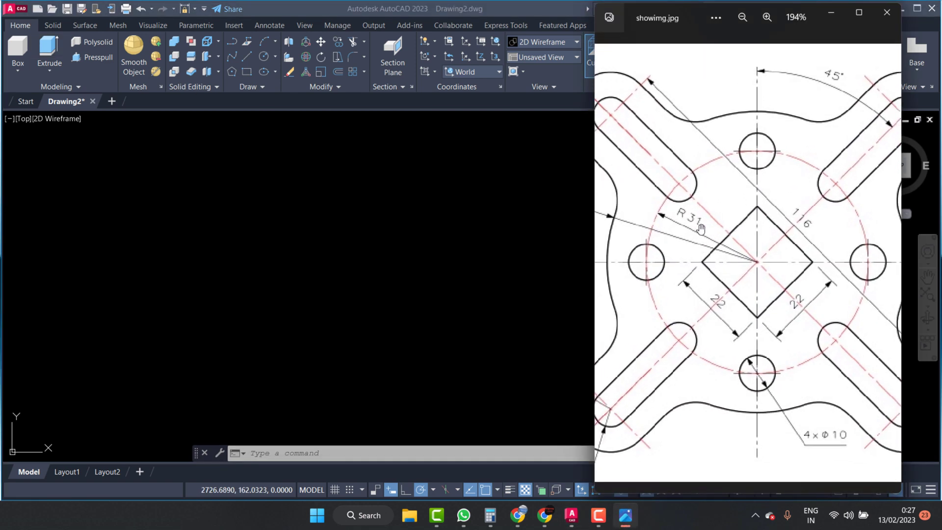
scroll(699, 233, "up", 1)
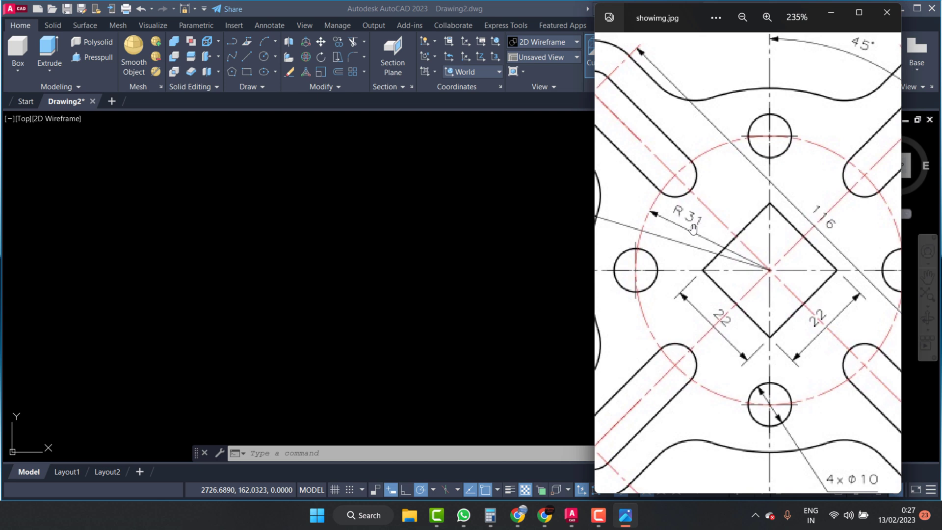
left_click(376, 204)
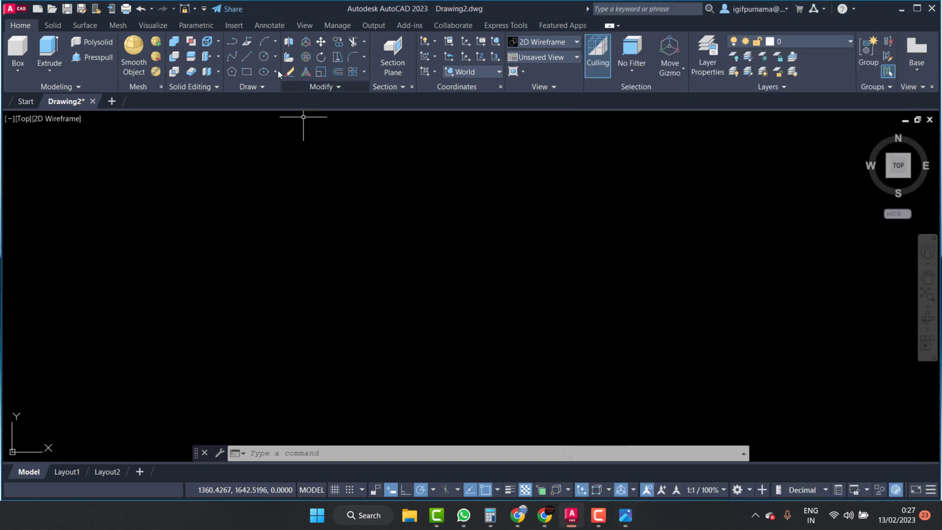
Step: Draw a circle of radius 31 on Layer2
left_click(265, 57)
left_click(821, 44)
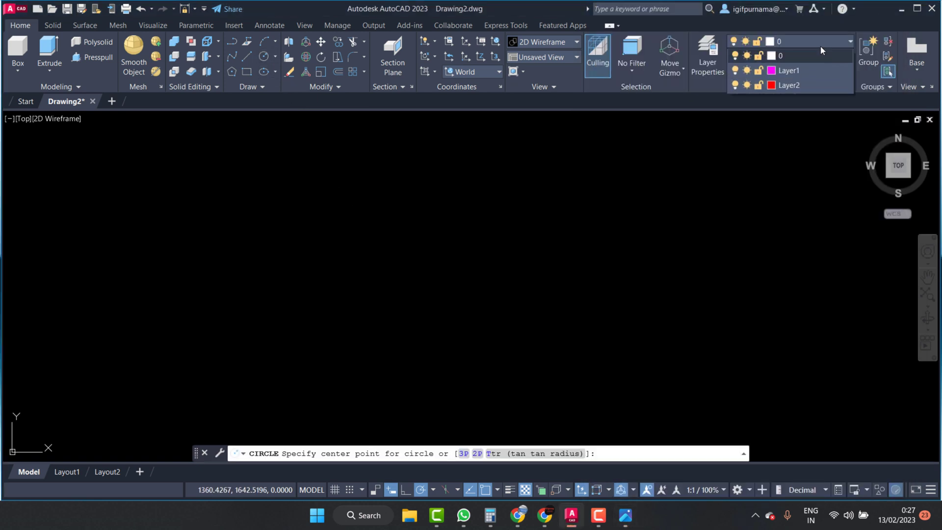
left_click(797, 86)
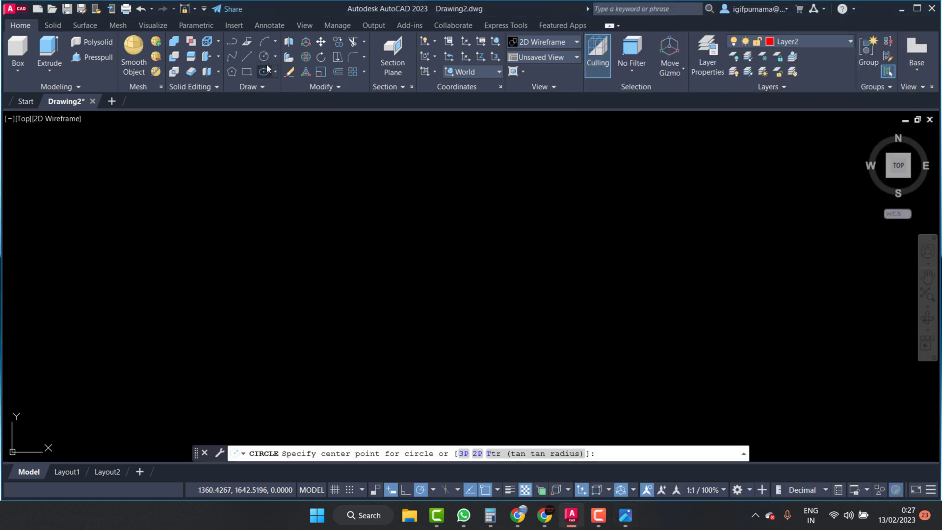
left_click(511, 238)
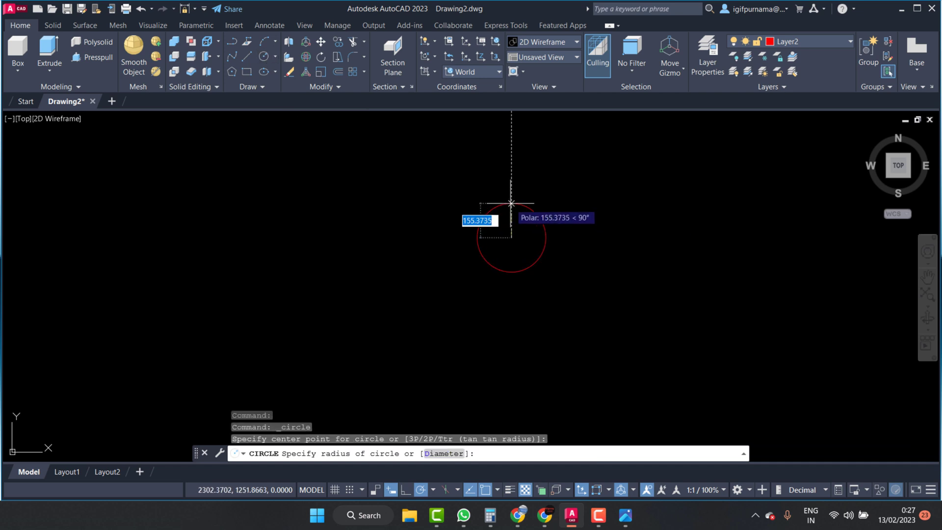
type("31")
key("Return")
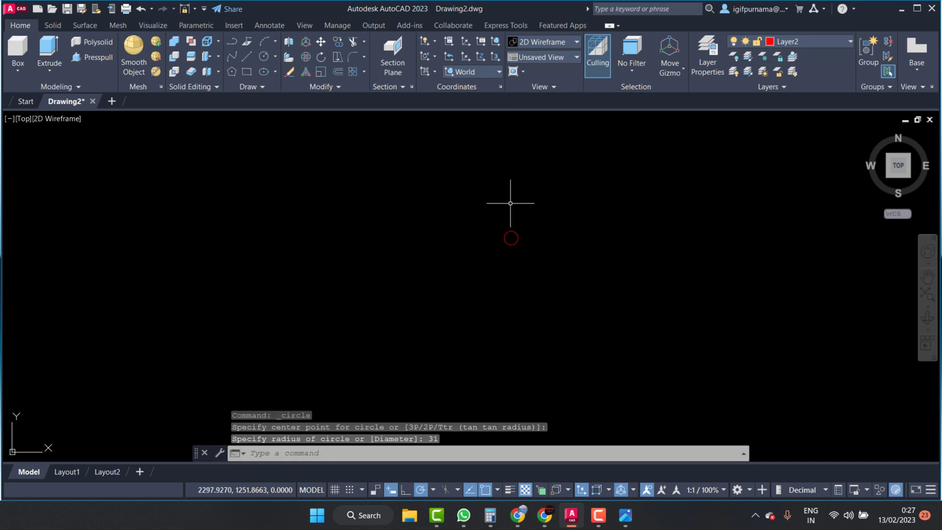
Step: Draw a horizontal centerline across the full width of the circle
scroll(525, 242, "up", 8)
scroll(525, 243, "up", 2)
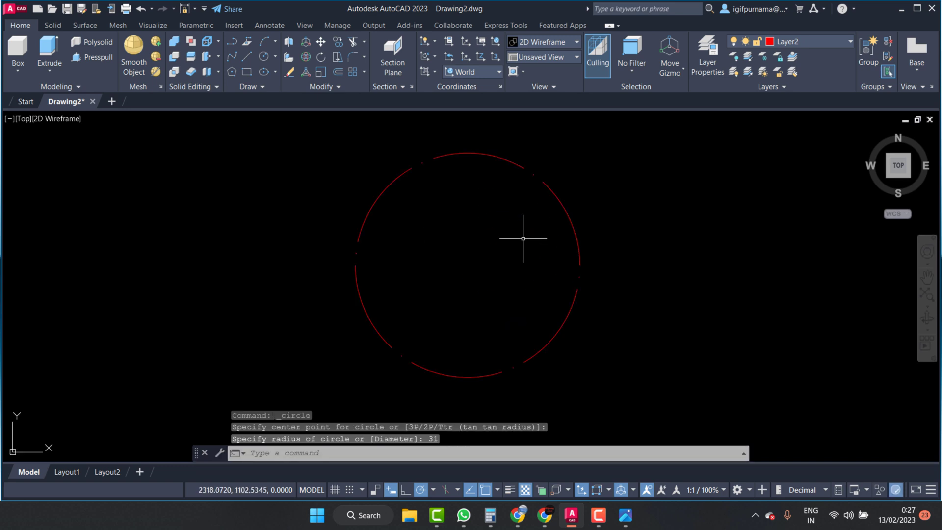
type("l")
key("Return")
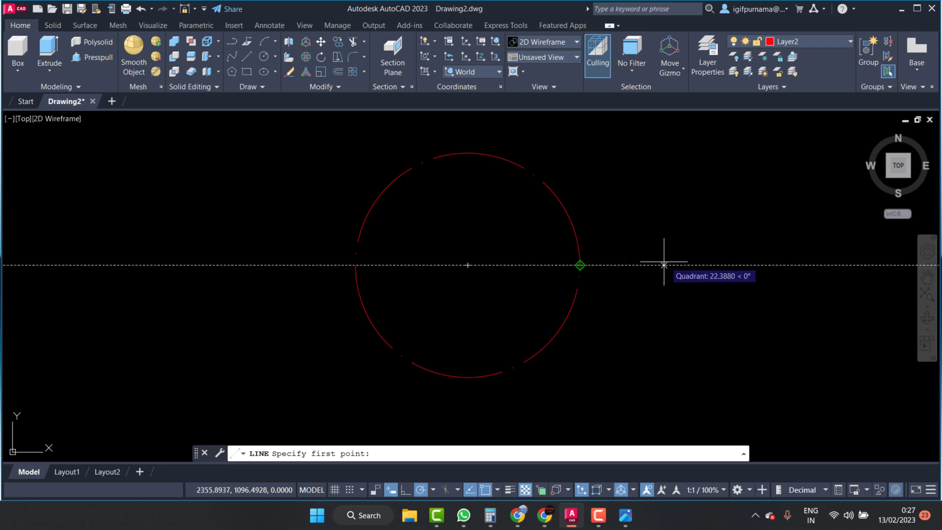
left_click(674, 265)
left_click(220, 265)
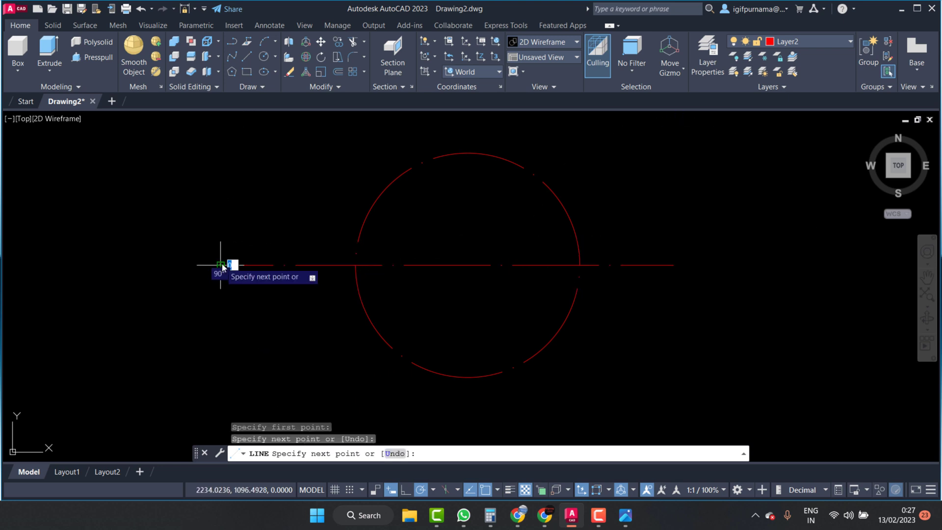
right_click(221, 266)
left_click(230, 269)
Step: Draw the vertical centerline through the circle, then make layer 0 current
left_click(248, 59)
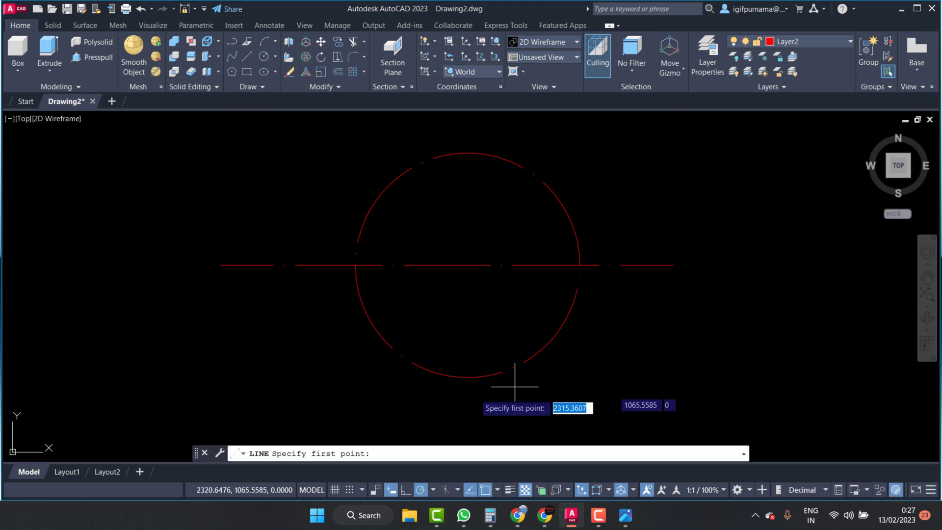
left_click(468, 420)
left_click(467, 132)
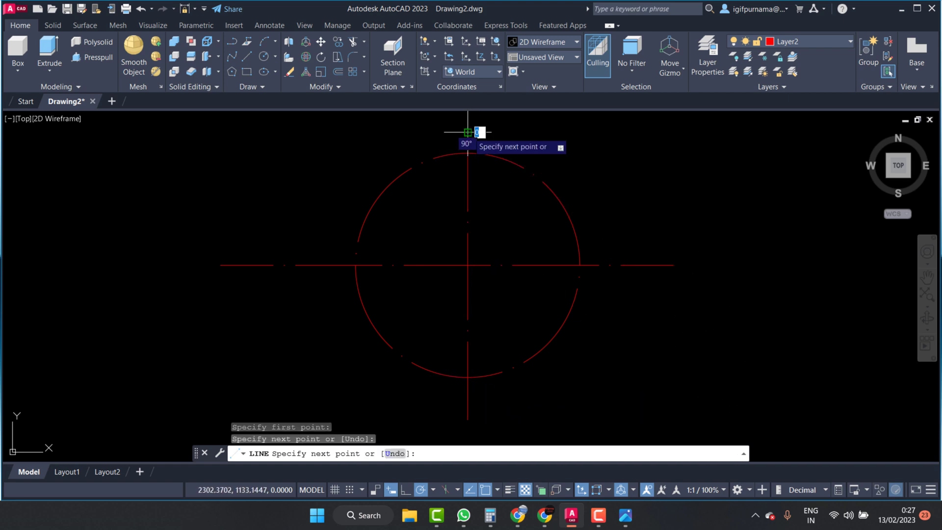
key("Return")
left_click(809, 40)
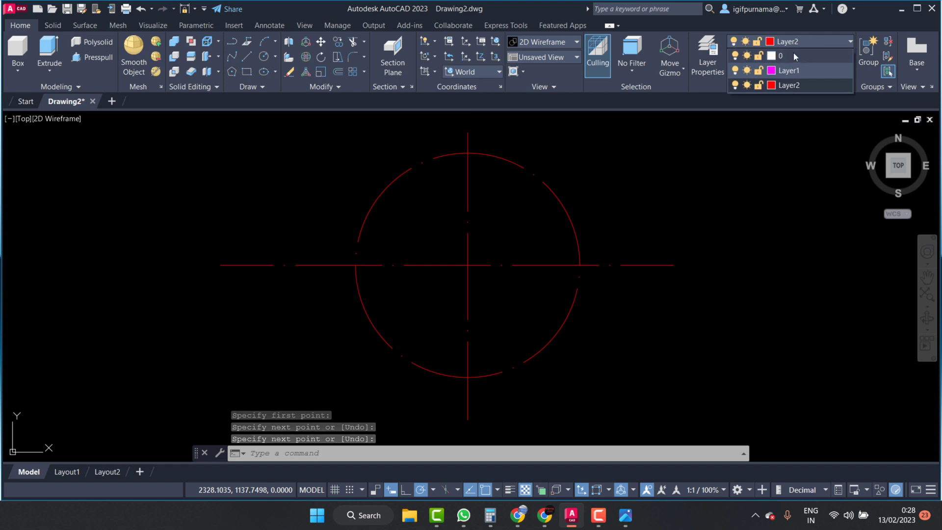
left_click(793, 52)
left_click(635, 513)
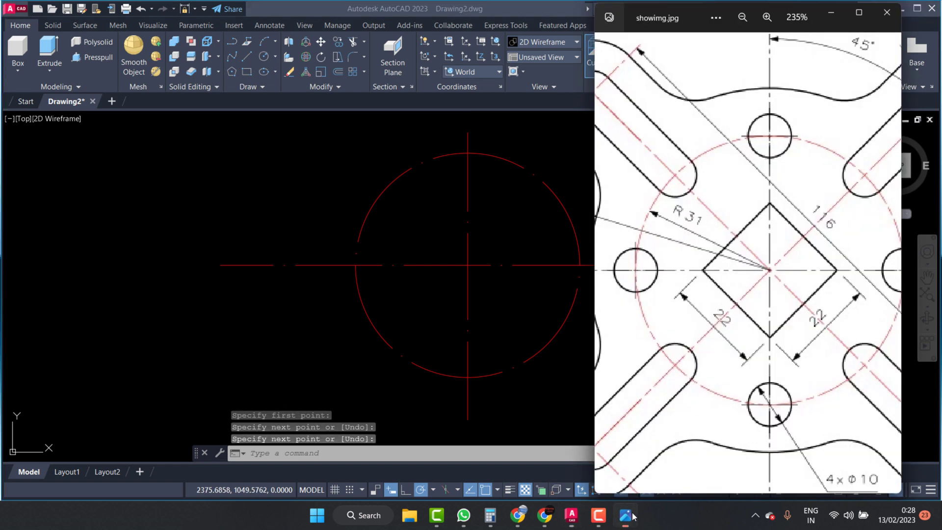
scroll(782, 153, "down", 1)
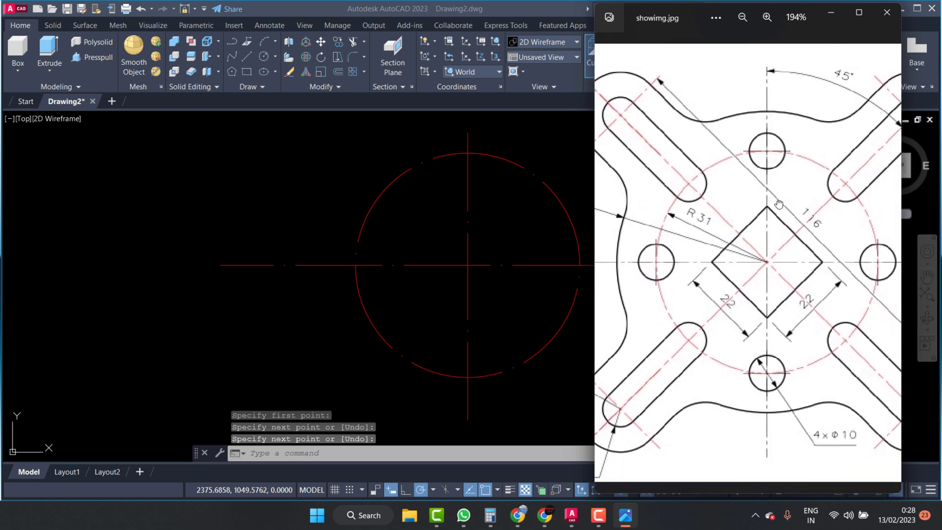
left_click_drag(778, 170, 704, 172)
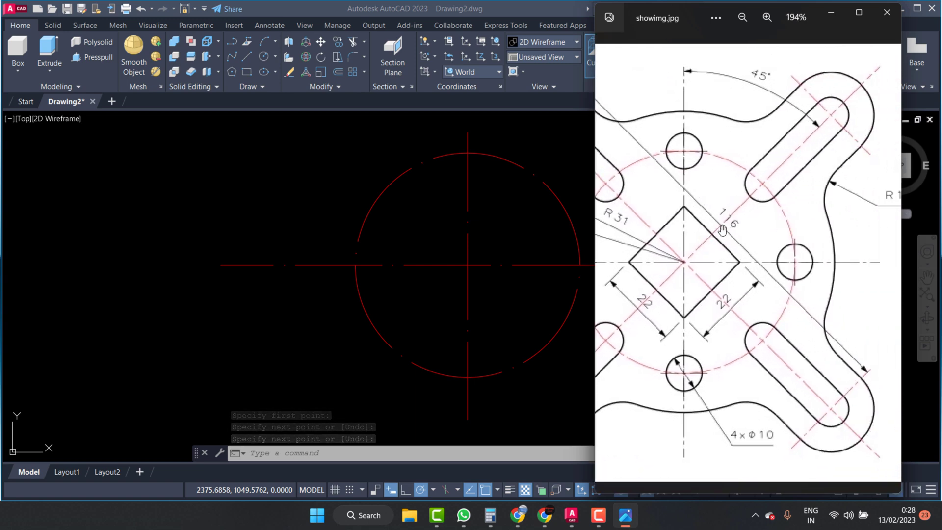
scroll(747, 460, "up", 2)
scroll(747, 460, "up", 1)
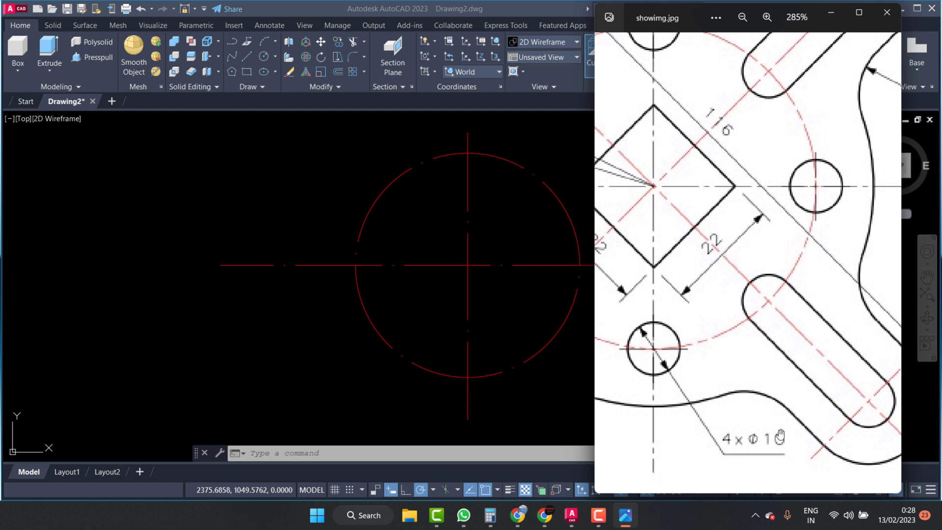
Step: Draw a radius-5 hole circle centred on the red circle's top quadrant
left_click(571, 427)
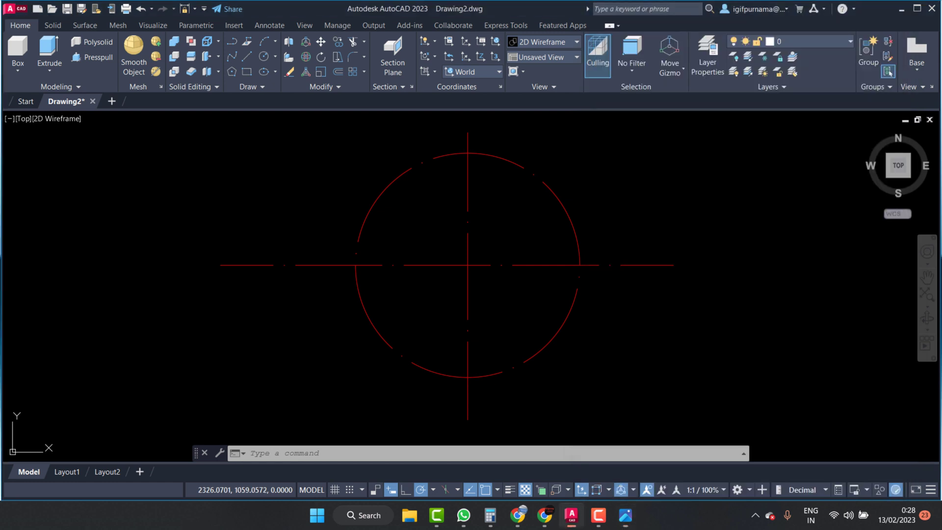
left_click(264, 56)
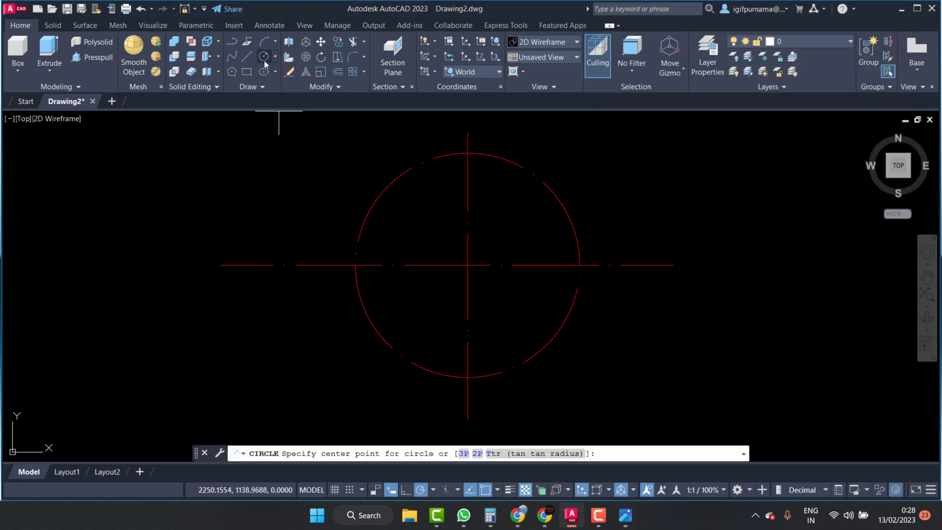
left_click(468, 152)
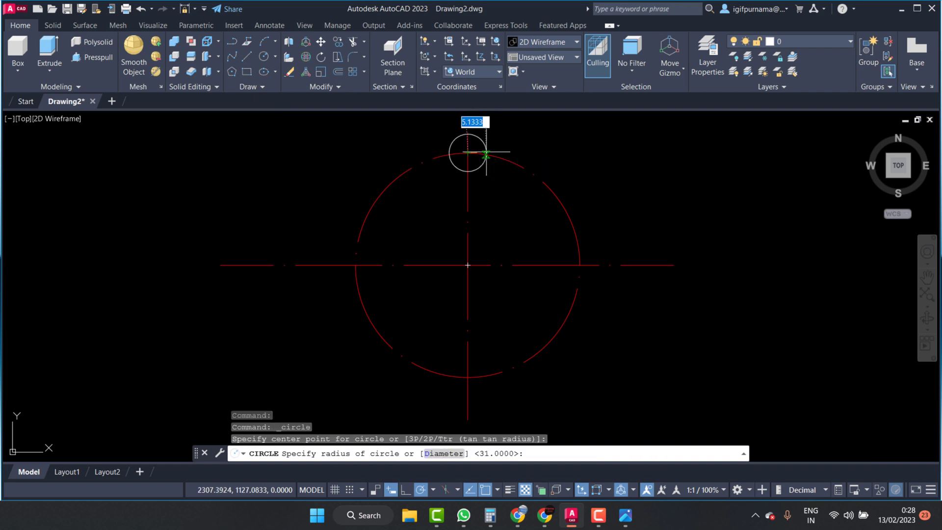
type("5")
key("Return")
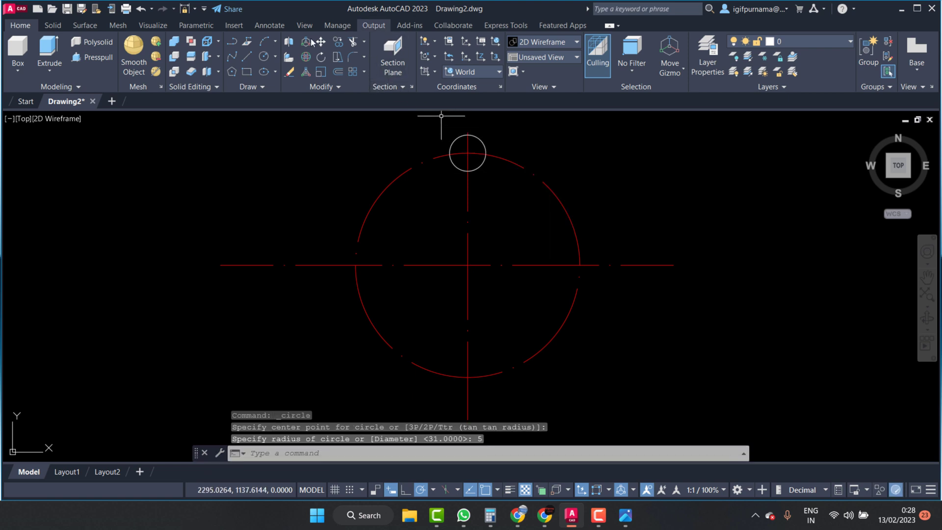
Step: Add a Ø10 diameter dimension to the hole, then undo it and reopen the reference
left_click(273, 25)
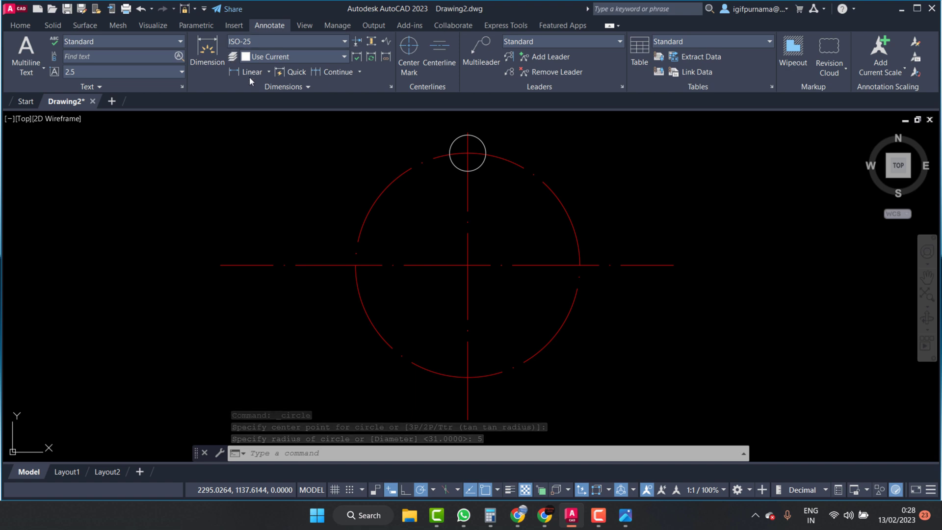
left_click(268, 72)
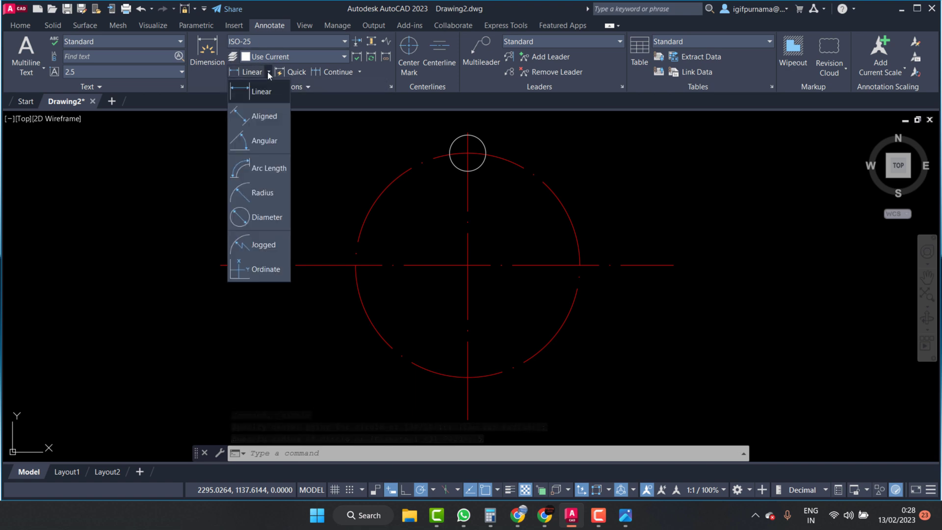
left_click(273, 225)
left_click(483, 144)
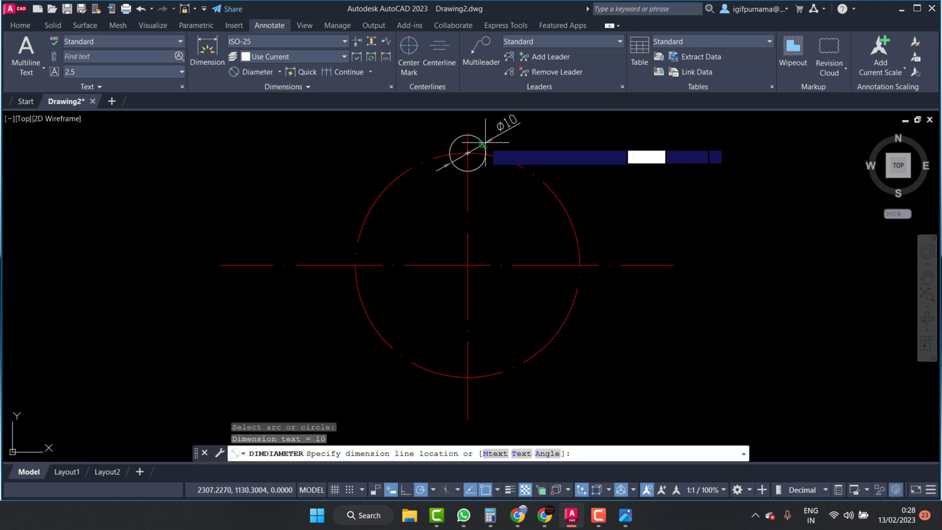
left_click(522, 129)
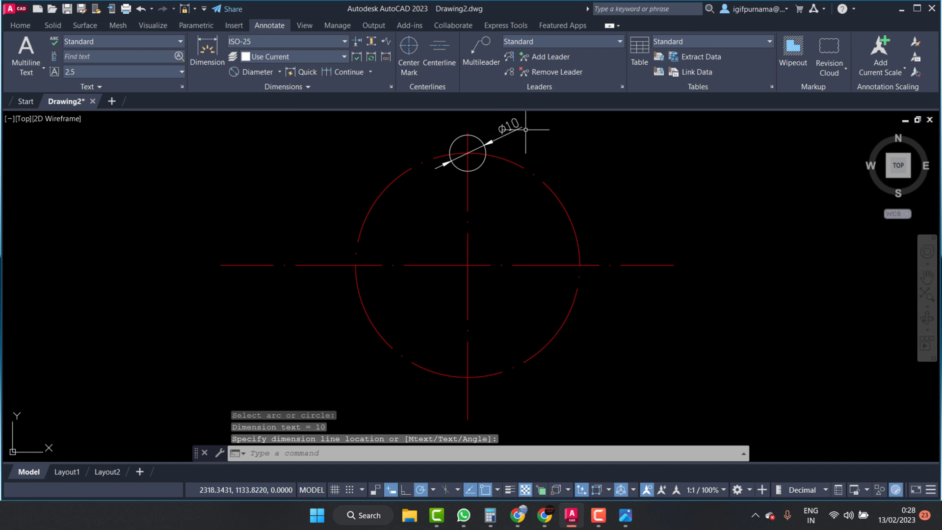
key("ctrl+z")
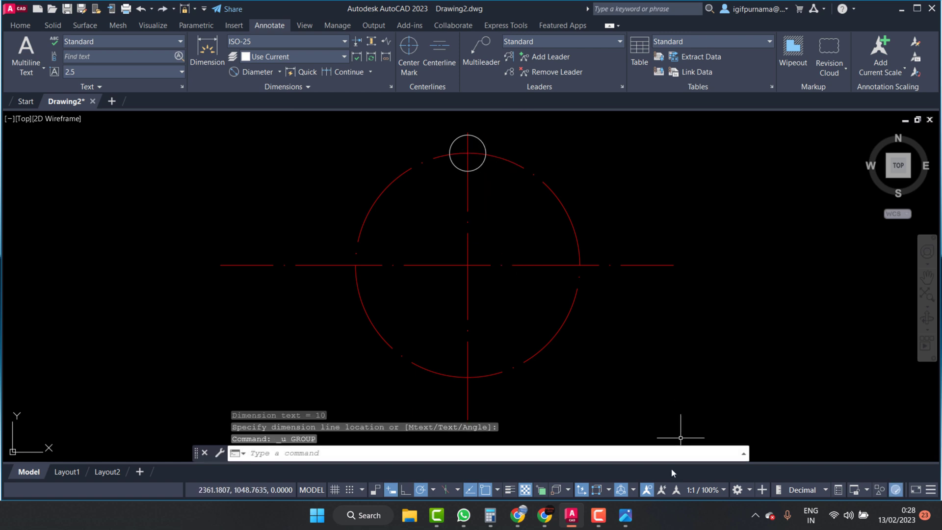
left_click(626, 515)
scroll(769, 273, "down", 2)
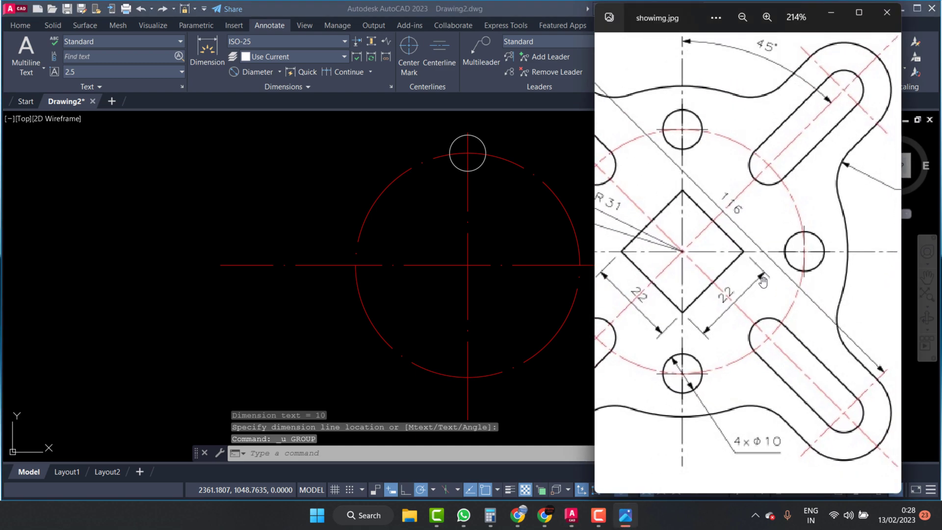
Step: Polar-array the Ø10 hole into four copies around the red circle's centre
left_click(544, 147)
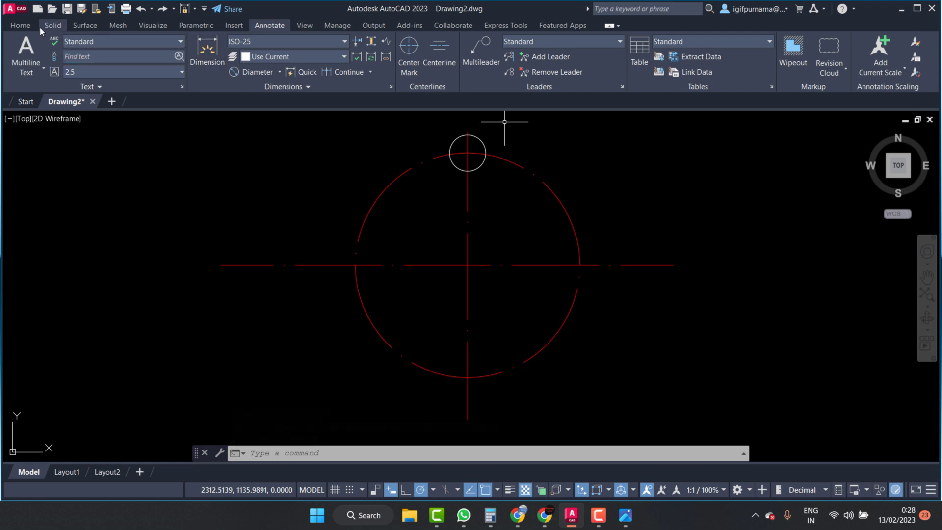
left_click(28, 25)
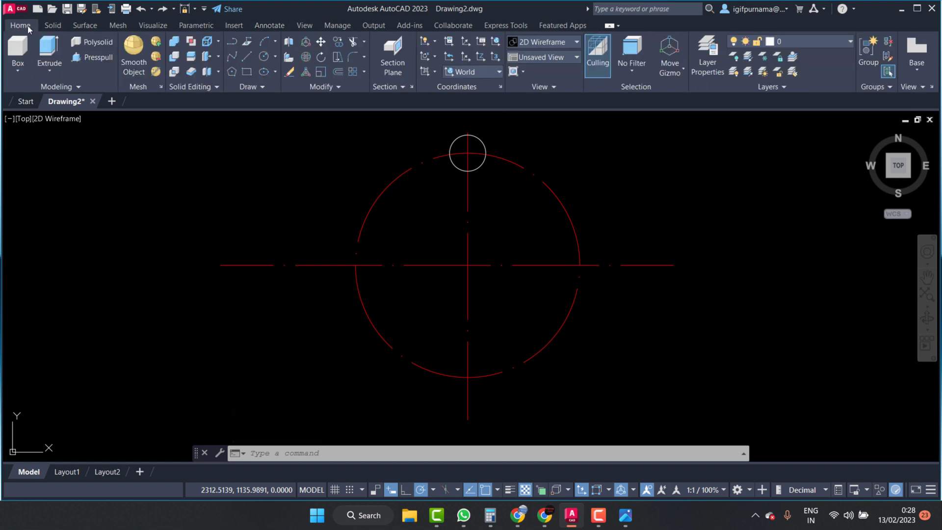
left_click(364, 74)
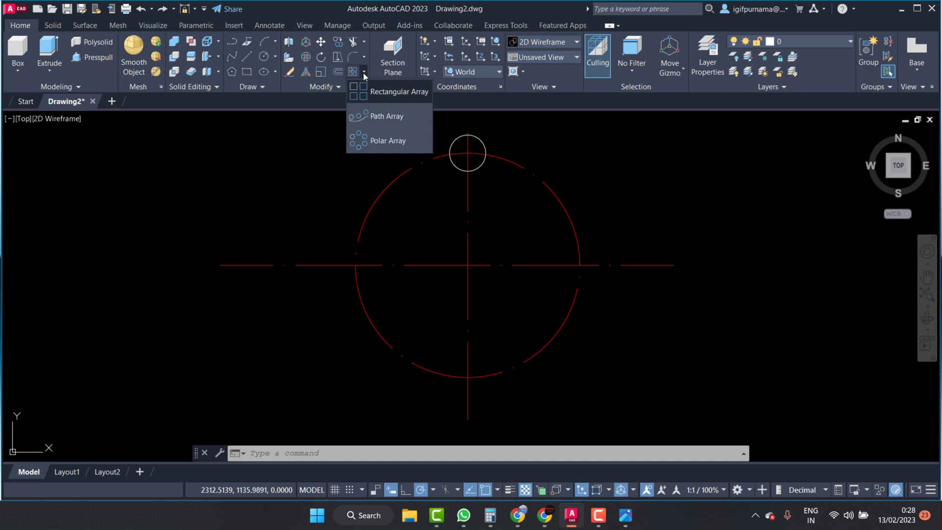
left_click(384, 142)
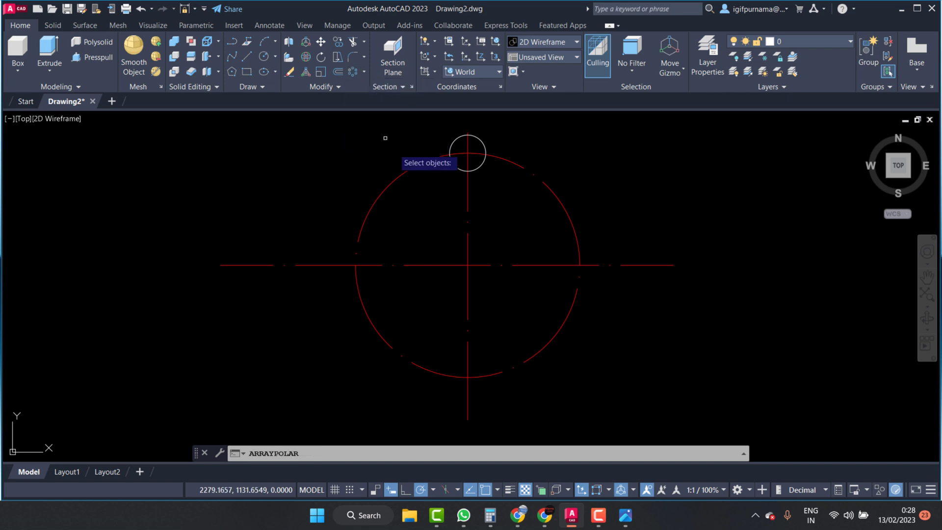
left_click(477, 166)
key("Return")
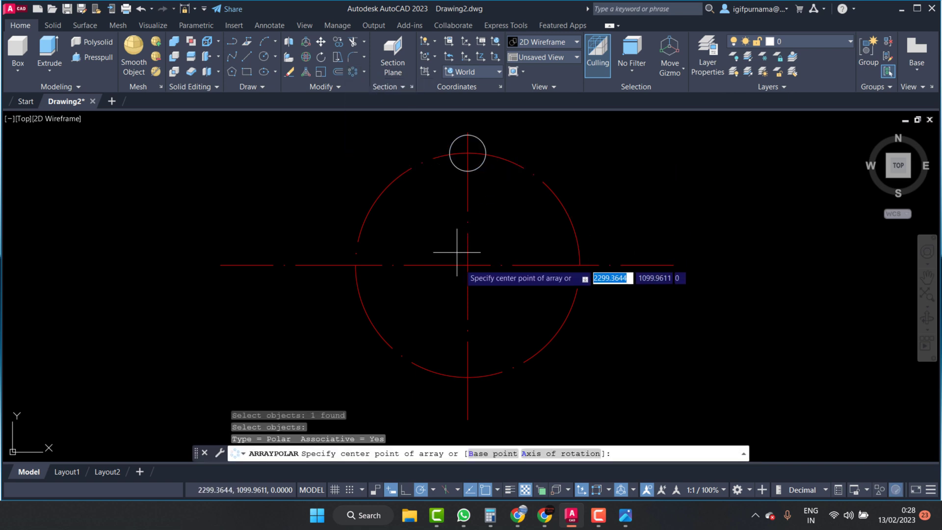
left_click(468, 265)
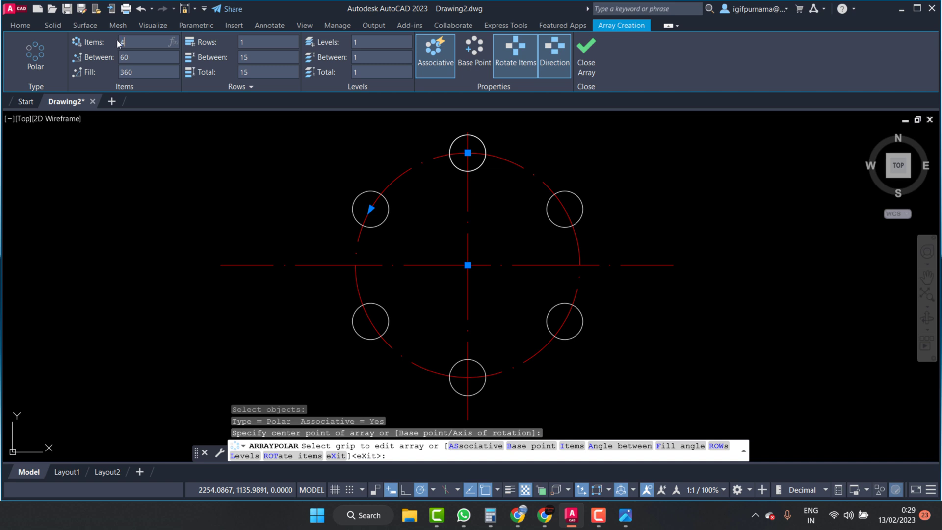
left_click(593, 50)
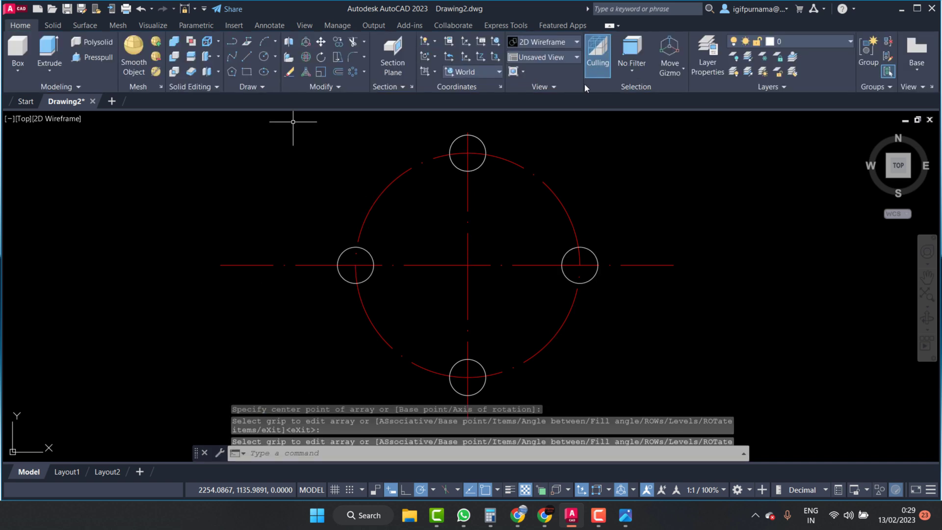
scroll(421, 181, "down", 2)
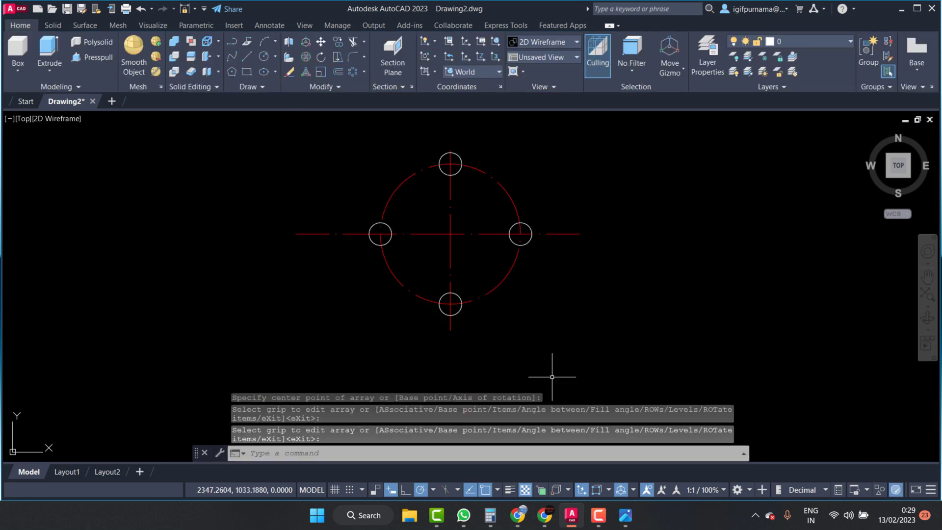
left_click(631, 515)
scroll(739, 265, "down", 2)
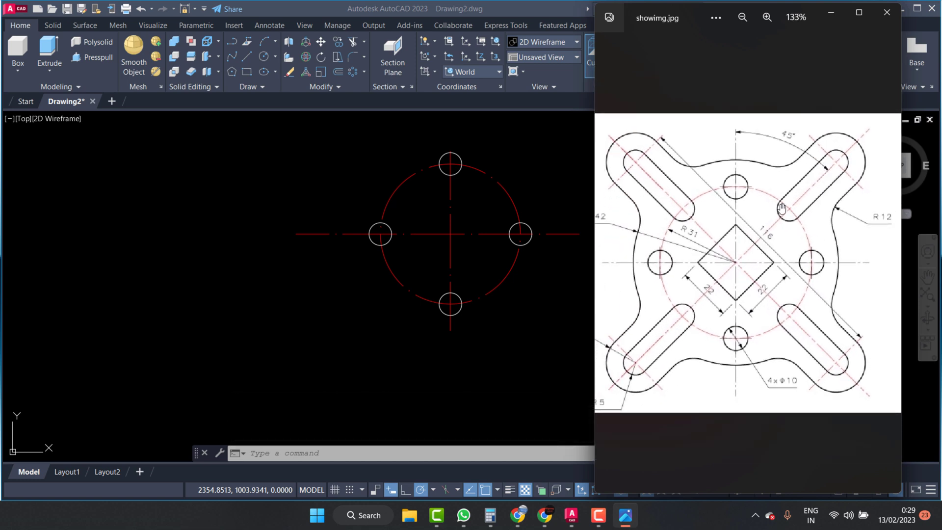
Step: Zoom and pan the reference image to inspect the 45° slotted lugs
scroll(765, 221, "down", 1)
scroll(685, 348, "up", 1)
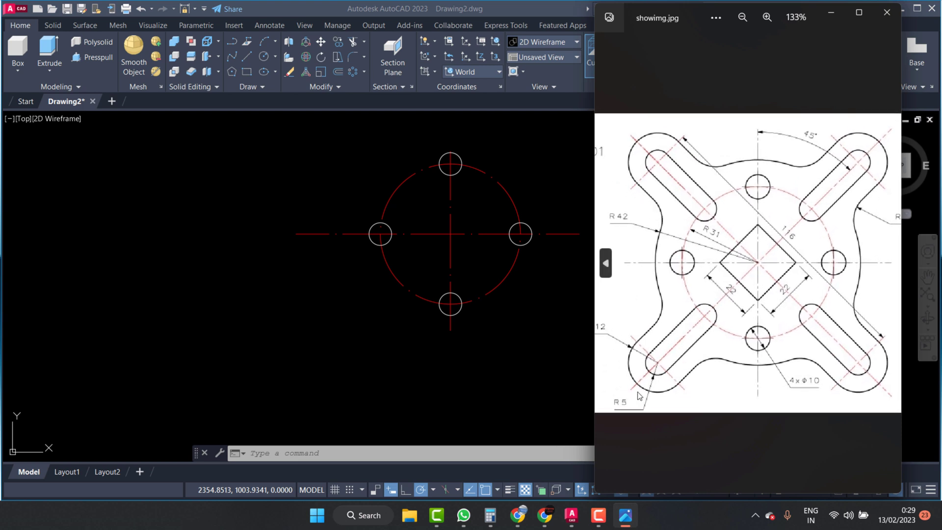
scroll(678, 350, "up", 1)
scroll(668, 352, "up", 1)
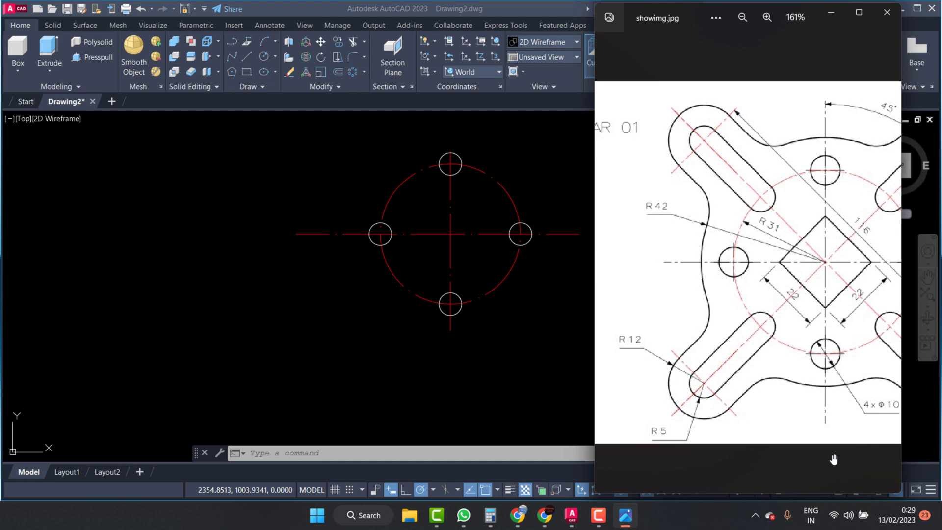
mouse_move(605, 263)
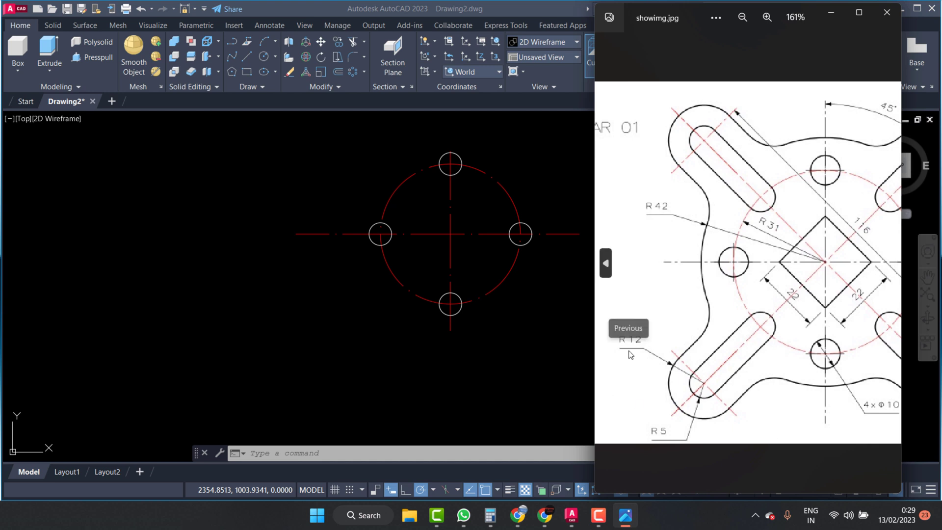
scroll(722, 323, "down", 3)
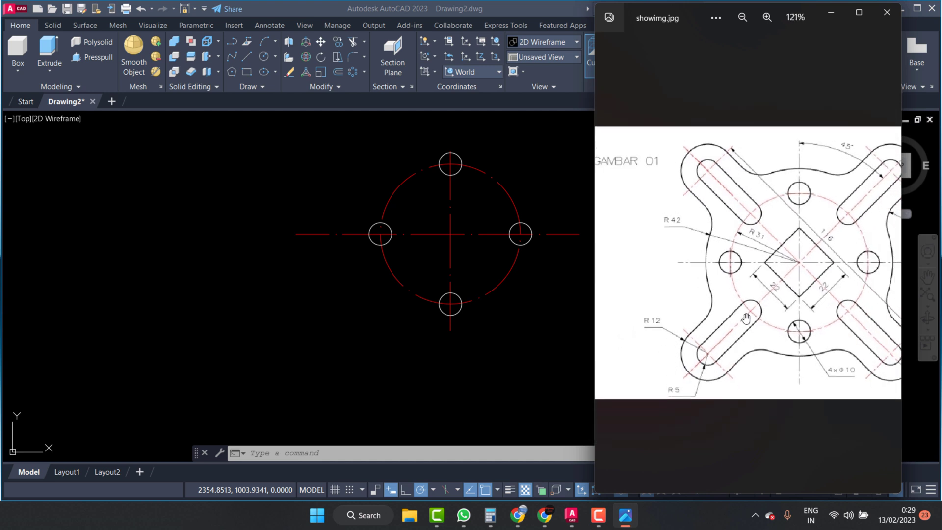
left_click_drag(731, 320, 675, 316)
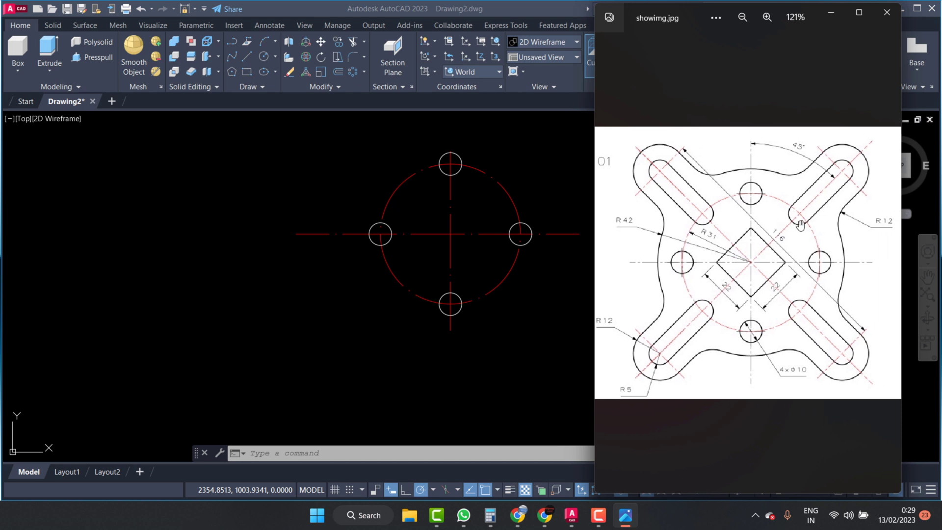
scroll(796, 231, "up", 1)
scroll(783, 245, "up", 1)
scroll(768, 263, "up", 2)
scroll(754, 278, "up", 2)
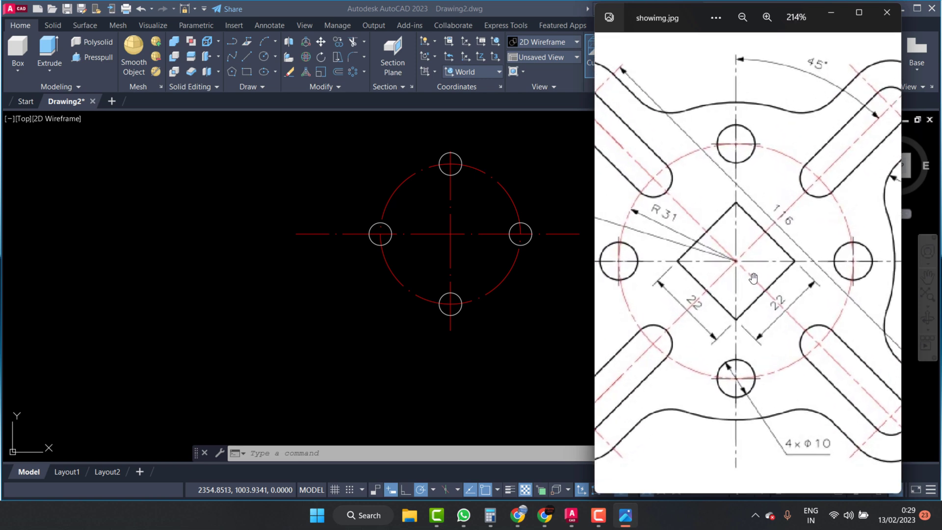
Step: Fit the whole reference drawing in view, then close Photos
double_click(844, 162)
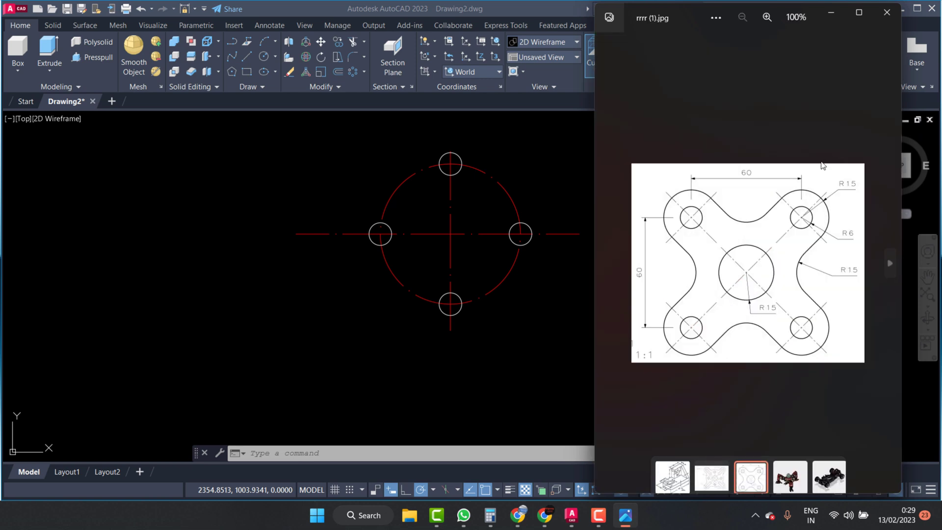
scroll(688, 260, "up", 1)
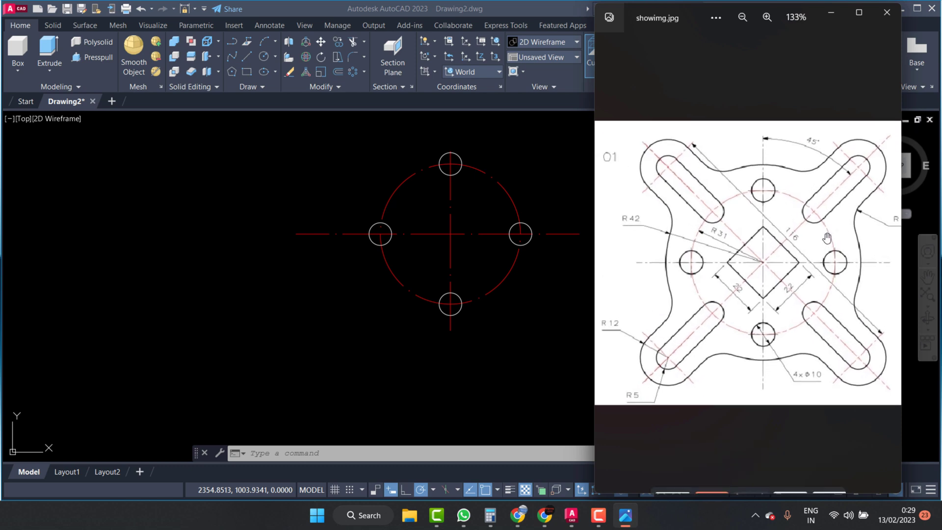
scroll(721, 258, "up", 2)
scroll(745, 253, "up", 1)
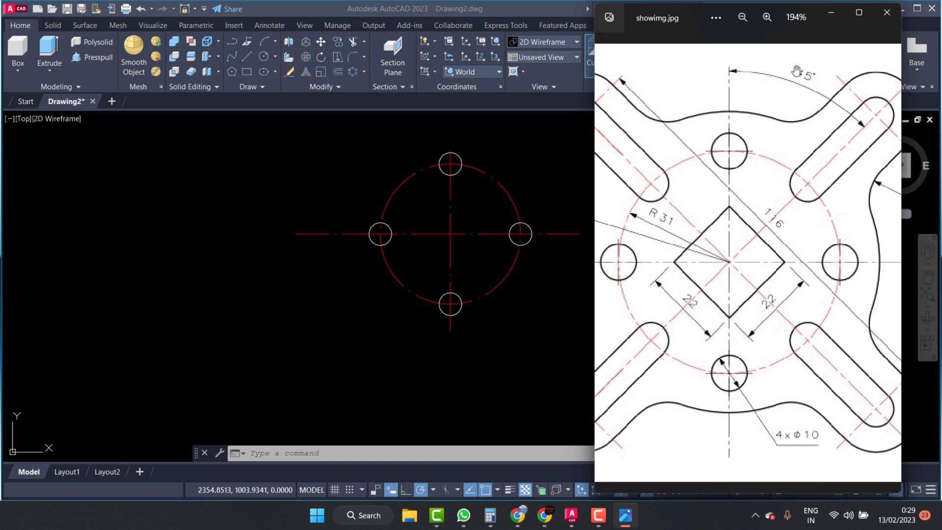
left_click(535, 173)
Step: Make Layer2 the current layer
scroll(442, 210, "up", 4)
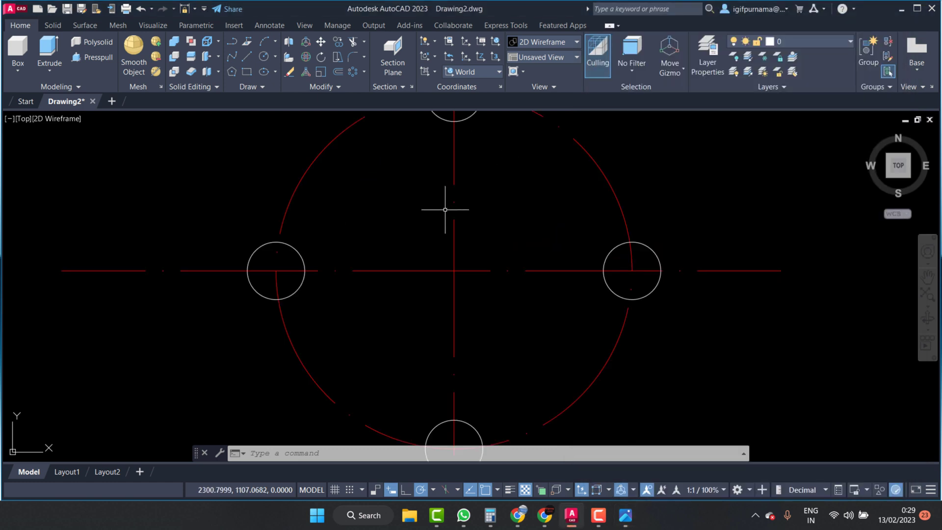
scroll(442, 211, "down", 2)
left_click(821, 40)
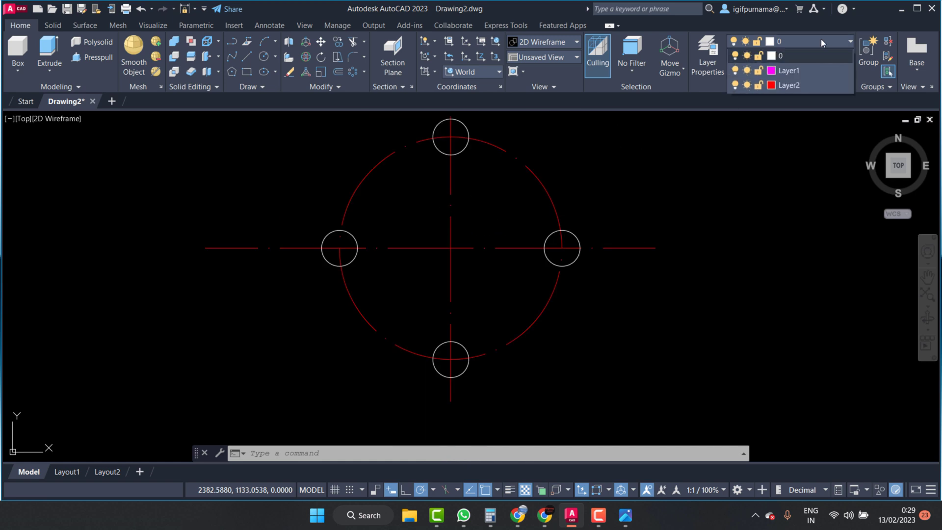
left_click(820, 85)
Step: Set polar tracking to 45° increments
scroll(446, 218, "up", 2)
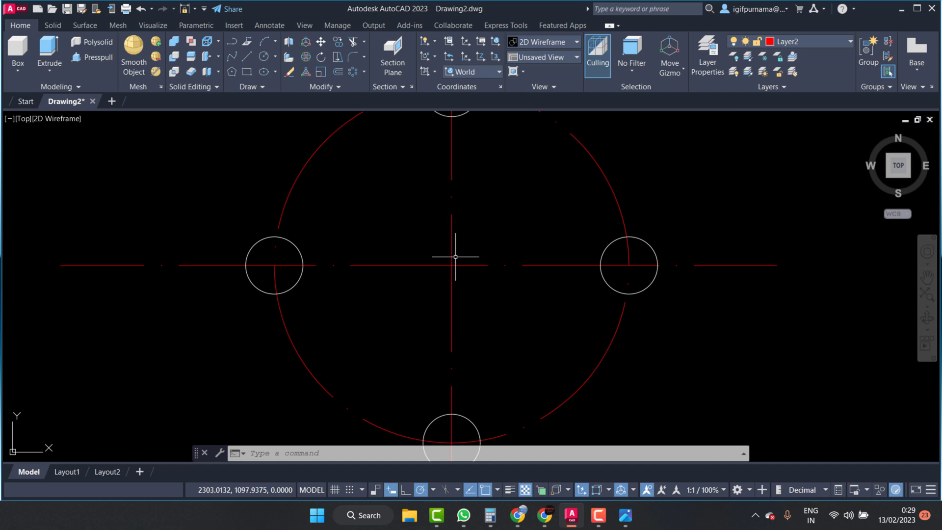
scroll(461, 256, "down", 2)
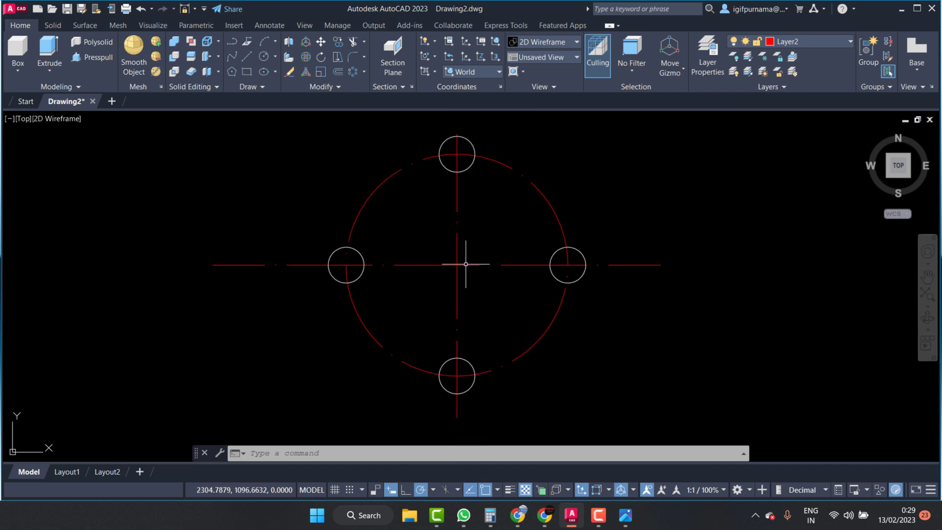
left_click(434, 490)
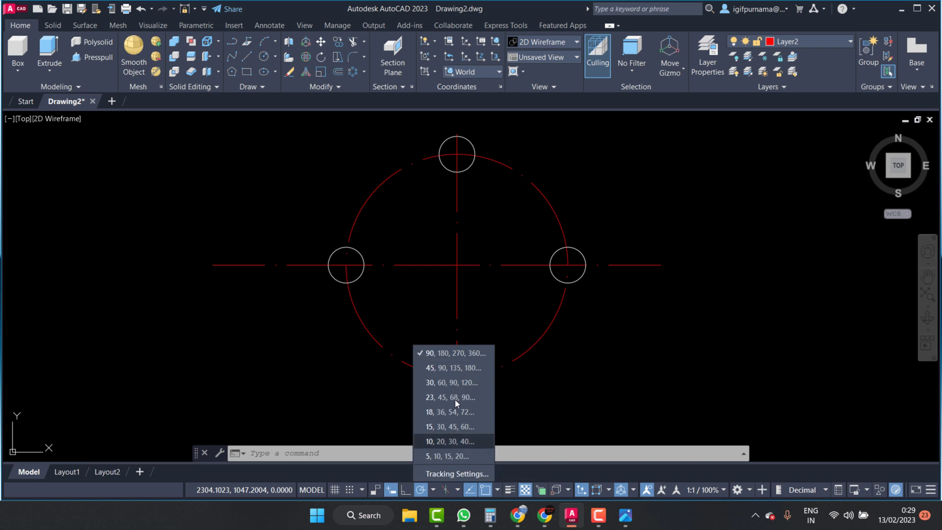
left_click(455, 372)
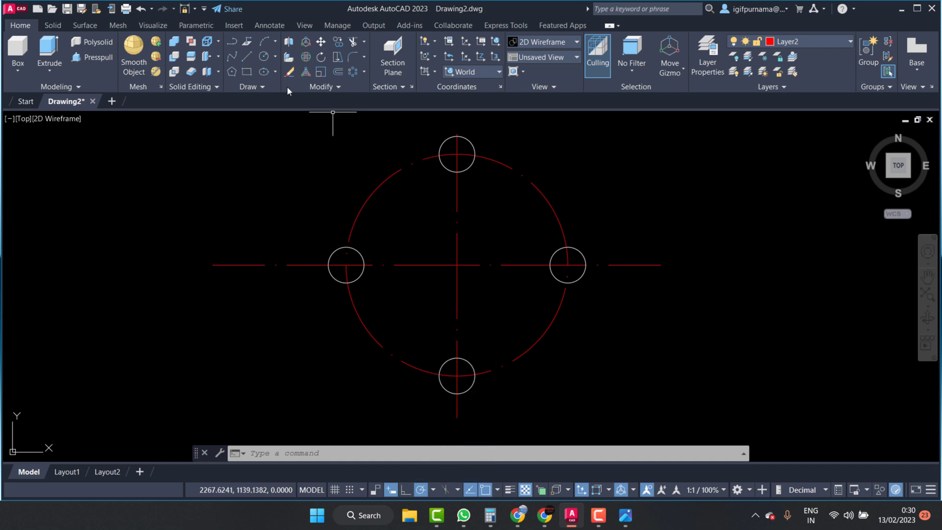
Step: Draw a short 45° line from the circle centre toward the upper right
left_click(246, 60)
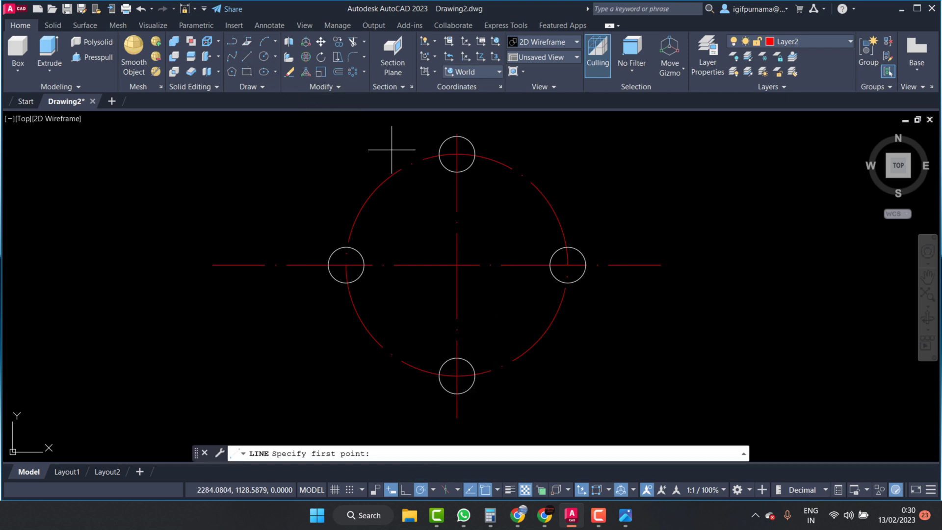
left_click(457, 265)
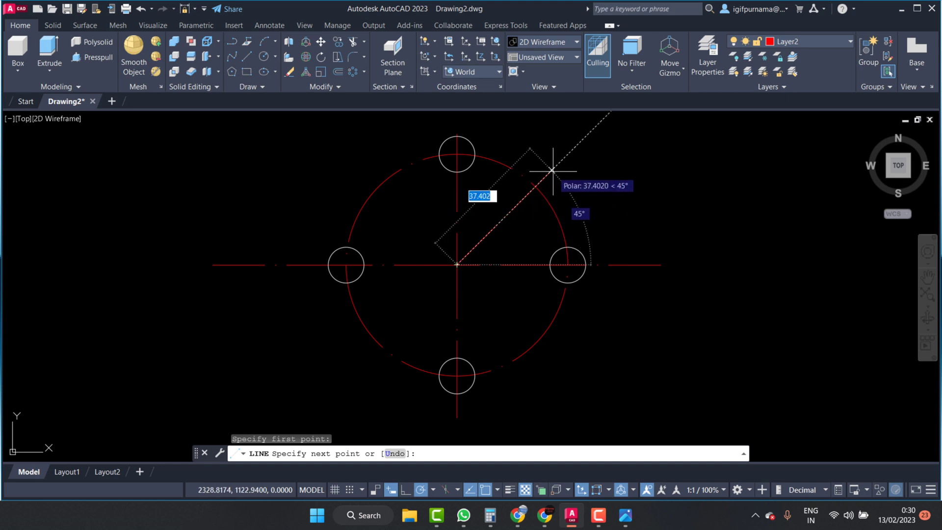
left_click(553, 170)
right_click(554, 169)
left_click(564, 179)
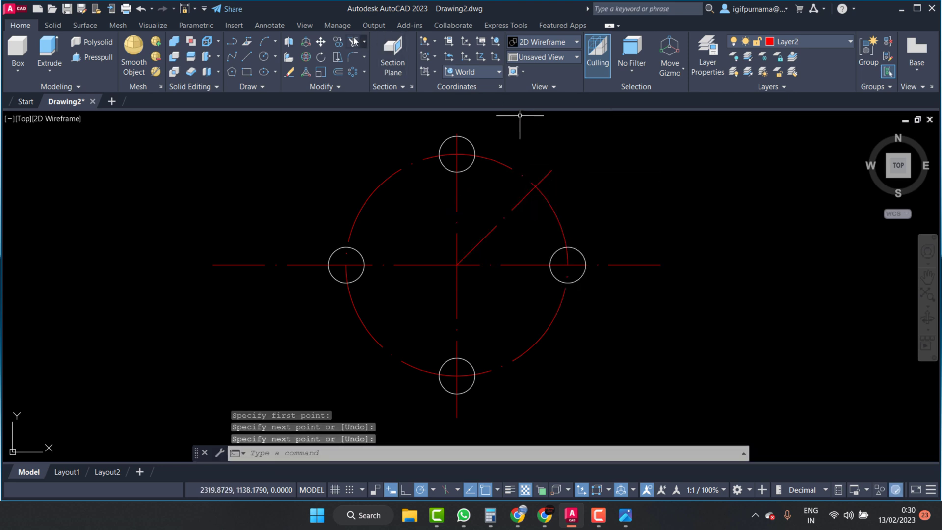
Step: Start an angular dimension between the vertical centreline and 45° line, then cancel it
left_click(259, 25)
left_click(207, 52)
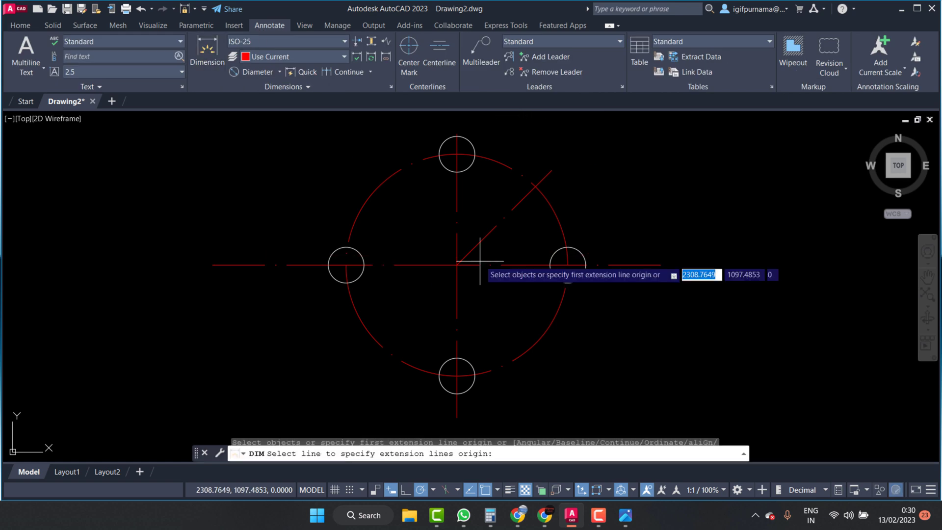
left_click(458, 212)
left_click(520, 202)
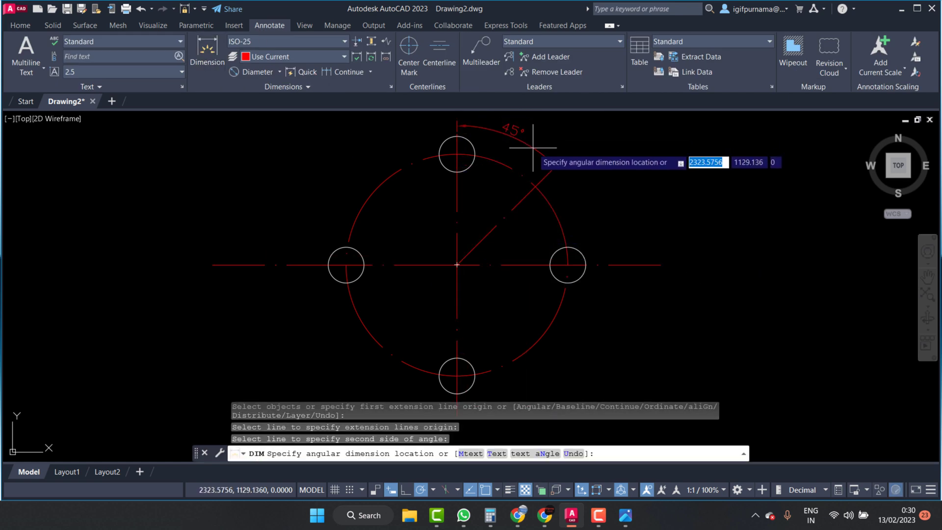
key("Escape")
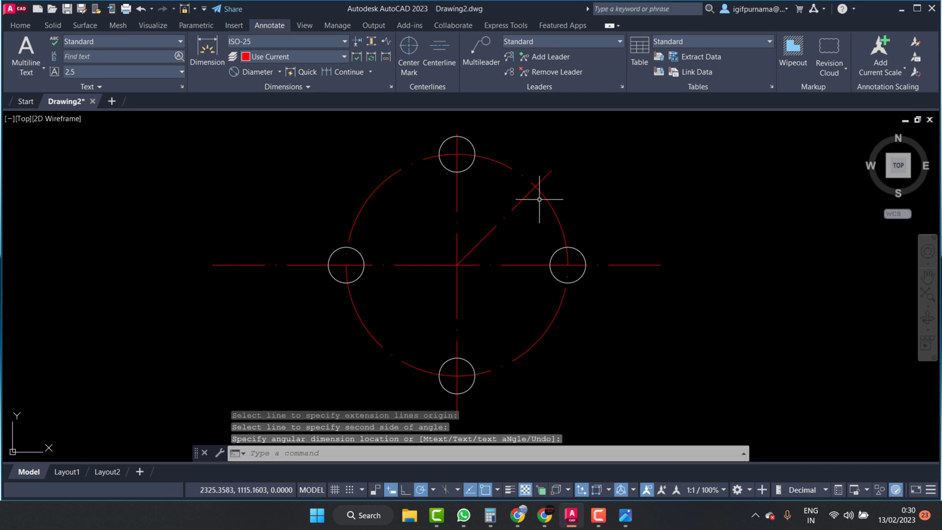
scroll(540, 201, "up", 4)
scroll(537, 216, "down", 4)
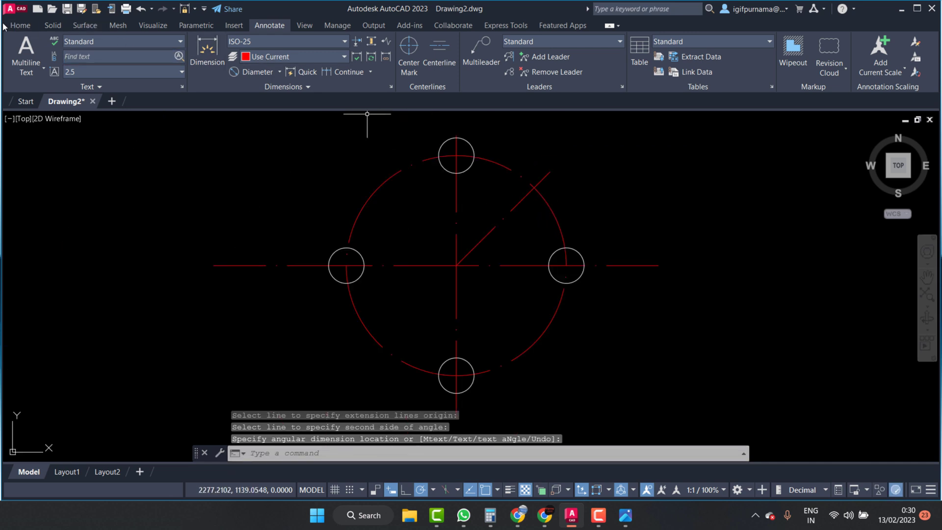
Step: Erase the short diagonal line
left_click(25, 27)
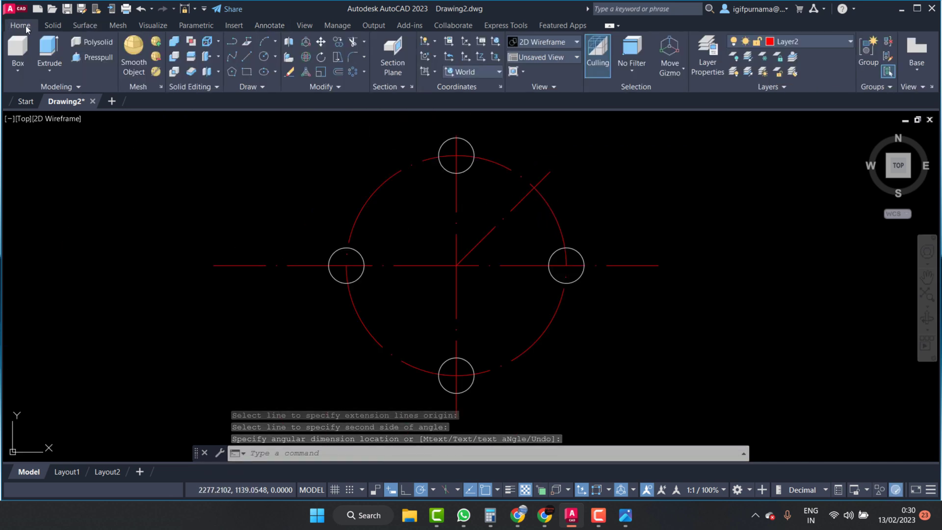
left_click(290, 71)
left_click(530, 238)
left_click(497, 217)
key("Return")
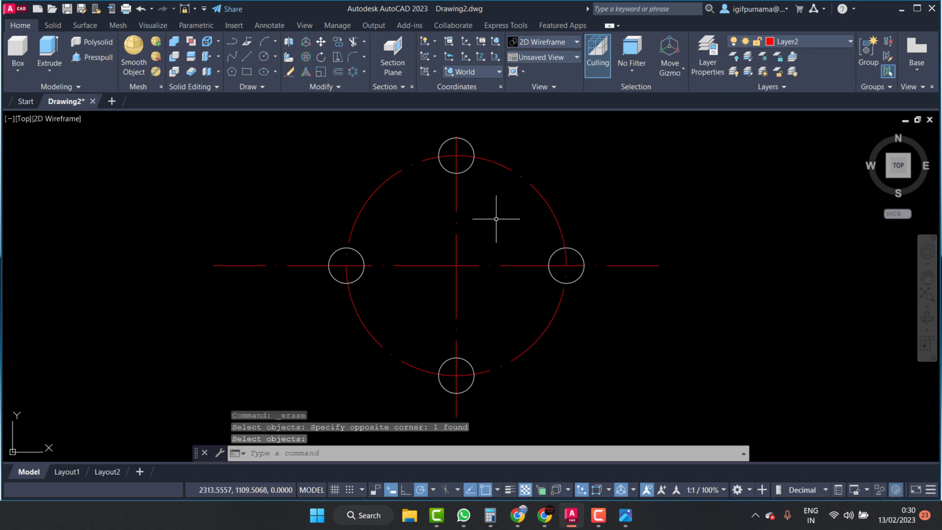
Step: Redraw a longer 45° line from the centre past the circle, then reopen the reference
left_click(246, 58)
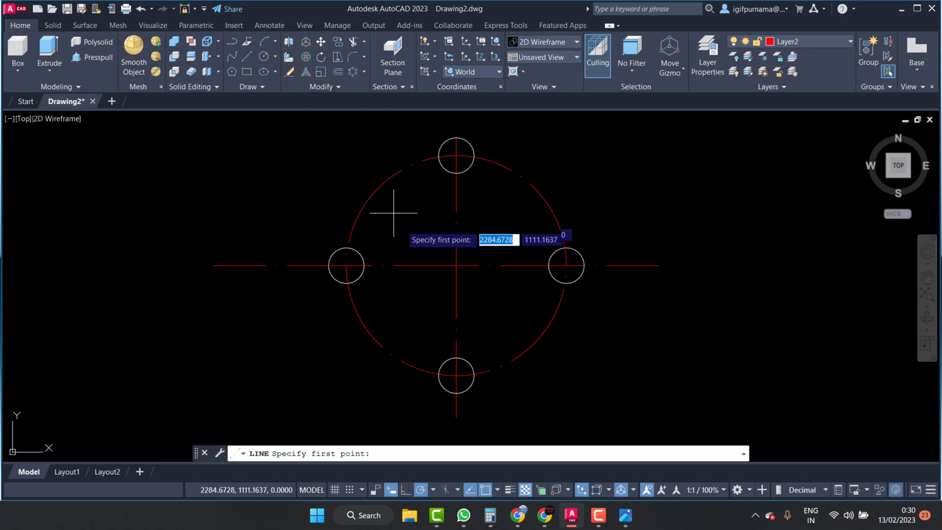
left_click(456, 265)
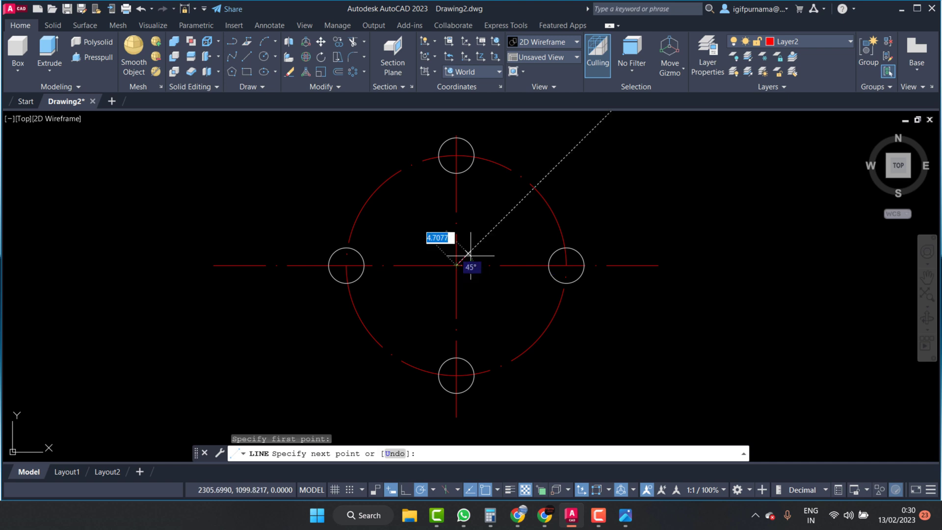
left_click(598, 124)
right_click(600, 126)
left_click(630, 134)
scroll(530, 236, "down", 2)
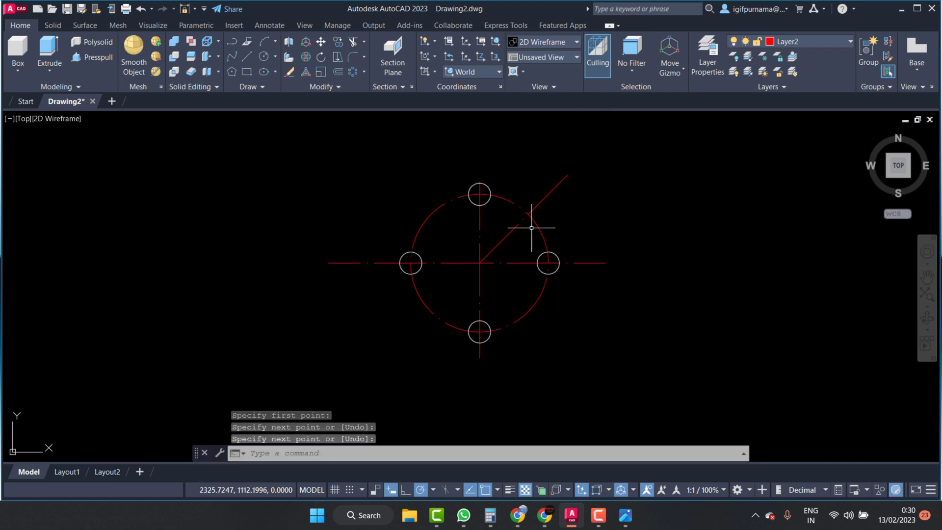
scroll(539, 225, "up", 2)
left_click(626, 516)
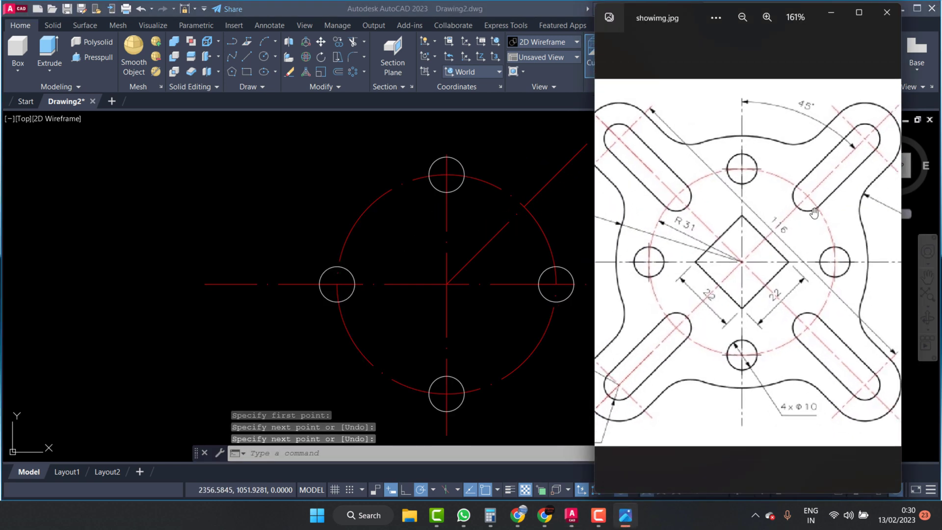
Step: Pan the reference image to examine the lugs and the R42 and R12 dimensions
mouse_move(805, 235)
left_mouse_down()
mouse_move(787, 183)
mouse_move(818, 210)
mouse_move(838, 209)
left_mouse_up()
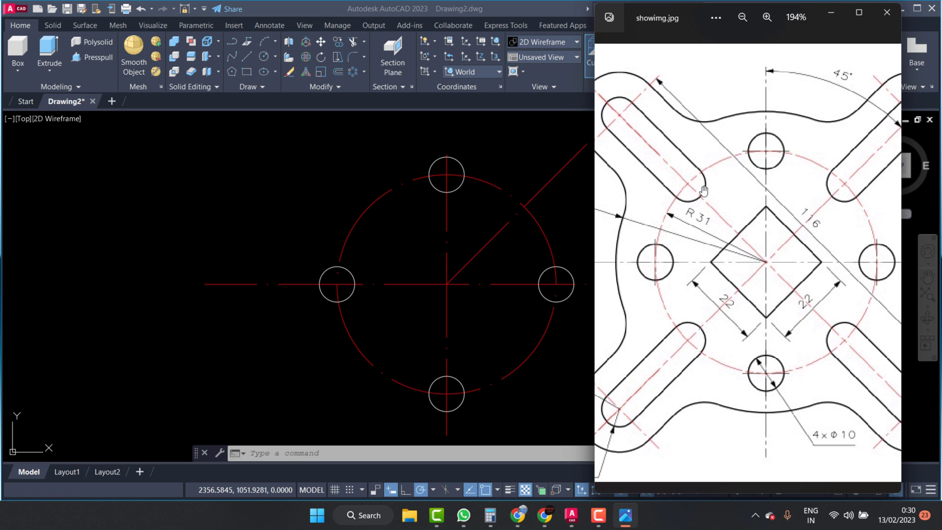
scroll(703, 190, "down", 2)
scroll(704, 190, "down", 1)
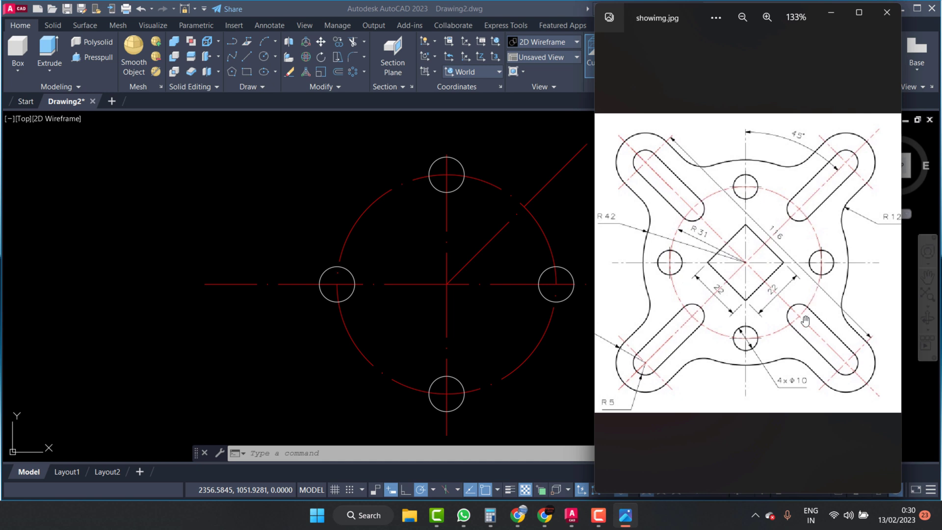
scroll(759, 188, "up", 2)
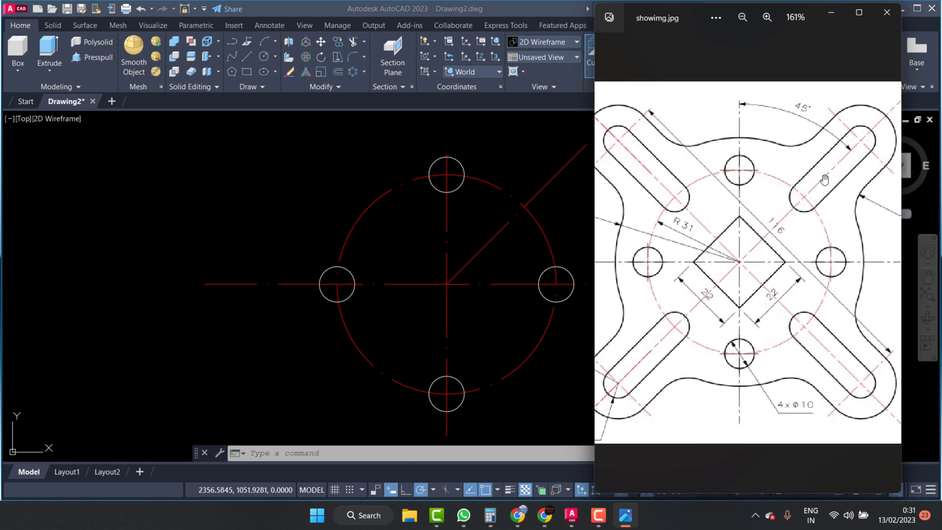
left_click_drag(776, 345, 805, 326)
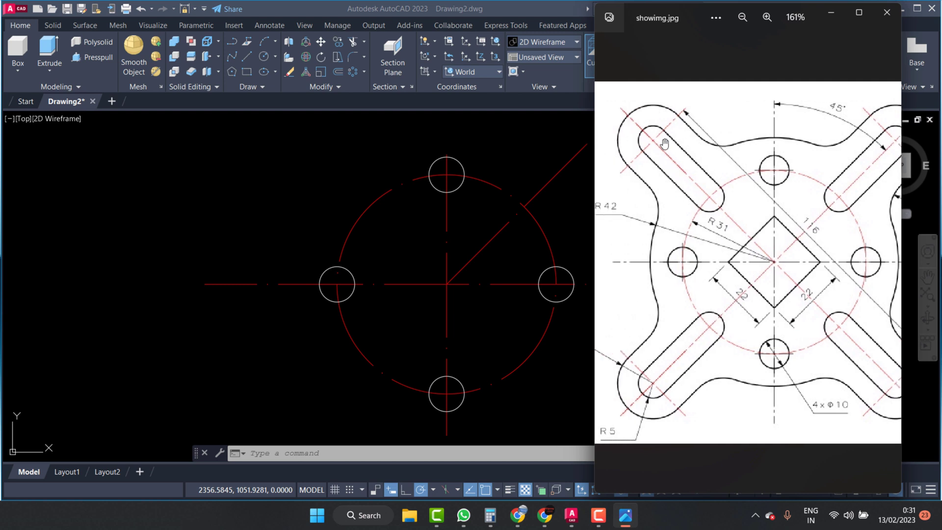
left_click_drag(692, 243, 728, 240)
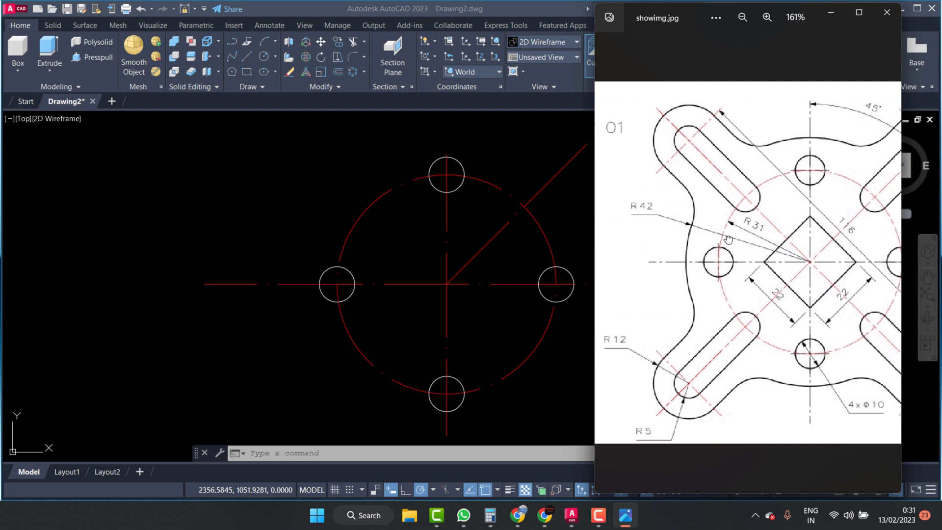
left_click_drag(728, 240, 684, 228)
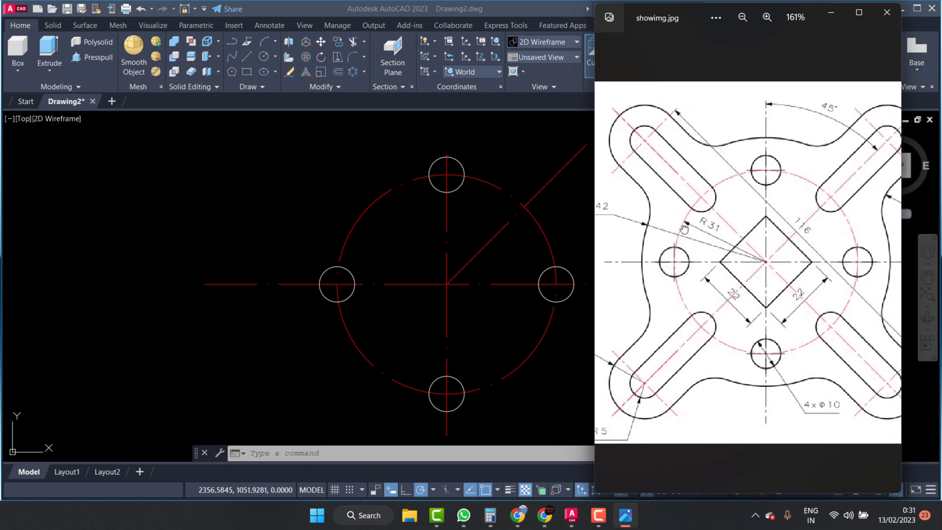
Step: Return to AutoCAD, cancel an empty Erase, and expand the Modify panel
left_click(456, 133)
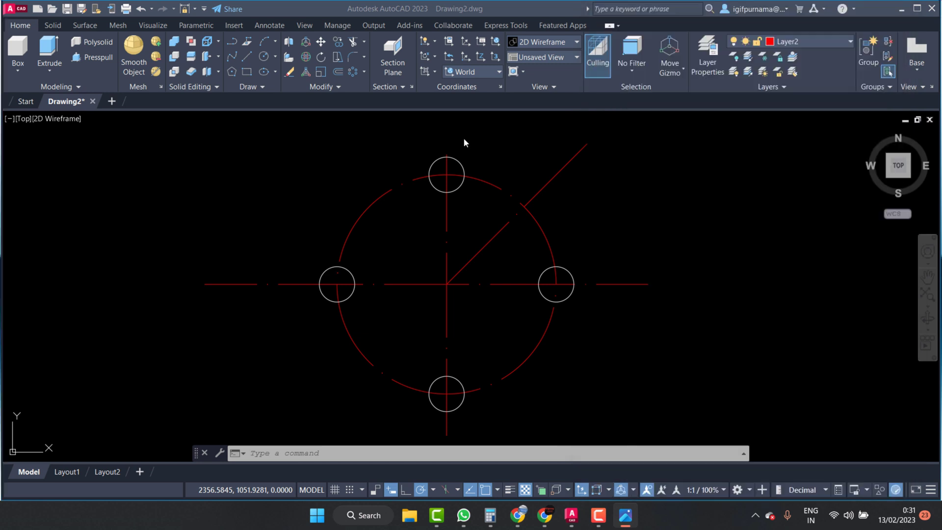
left_click(290, 72)
key("Return")
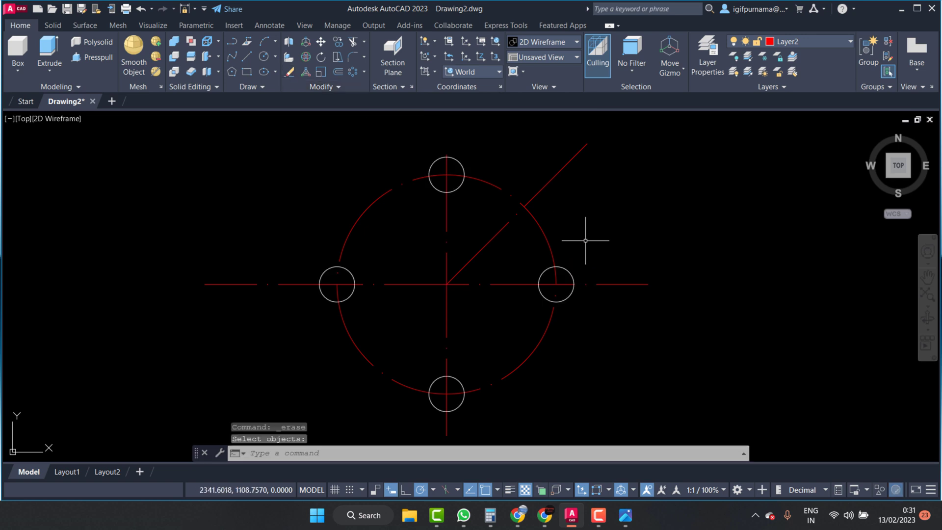
left_click(352, 86)
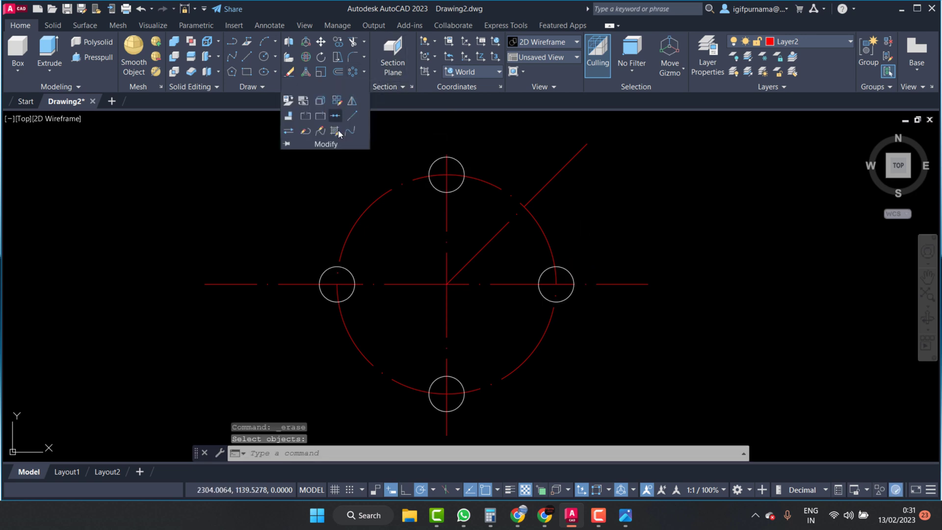
Step: Explode the right hole block and erase the right, bottom and left holes
left_click(320, 101)
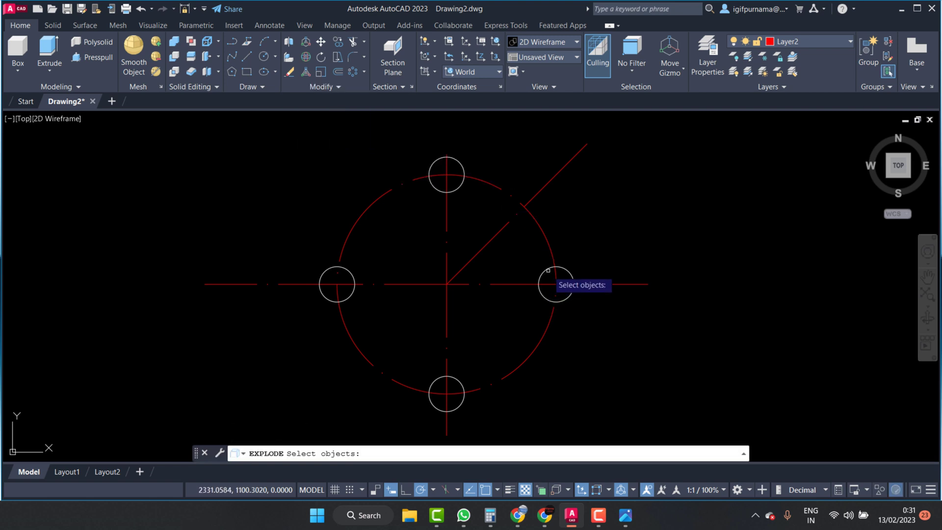
left_click(541, 278)
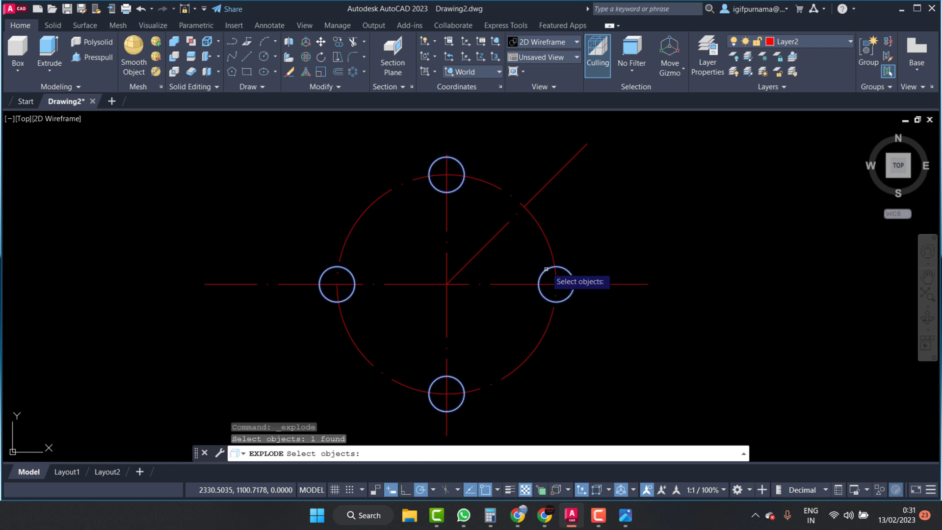
left_click(289, 72)
left_click(546, 271)
left_click(458, 380)
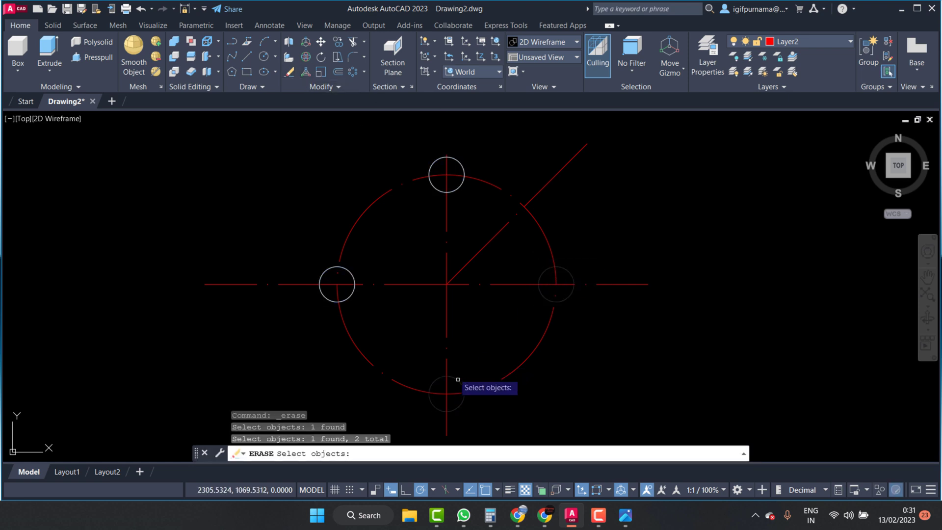
left_click(355, 296)
key("Return")
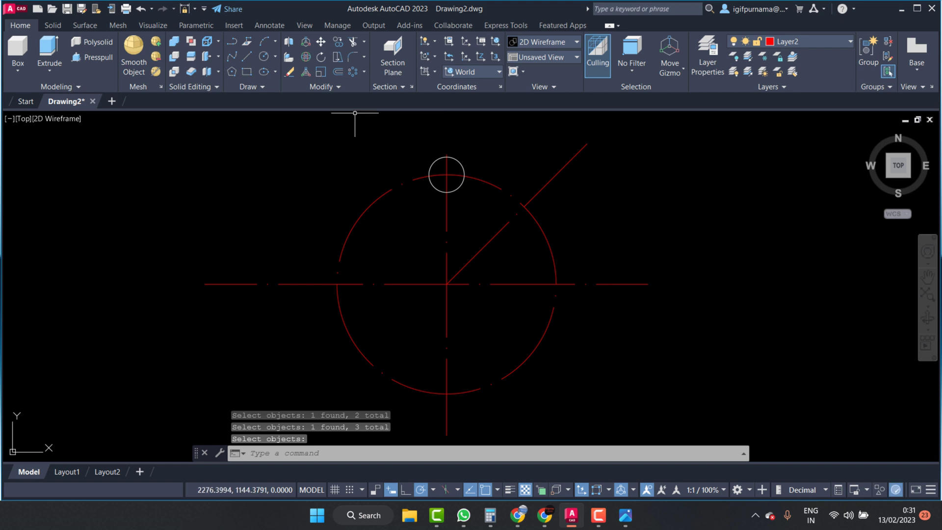
Step: Build an 8-item polar array of the top hole around the circle centre
left_click(358, 69)
left_click(459, 187)
key("Return")
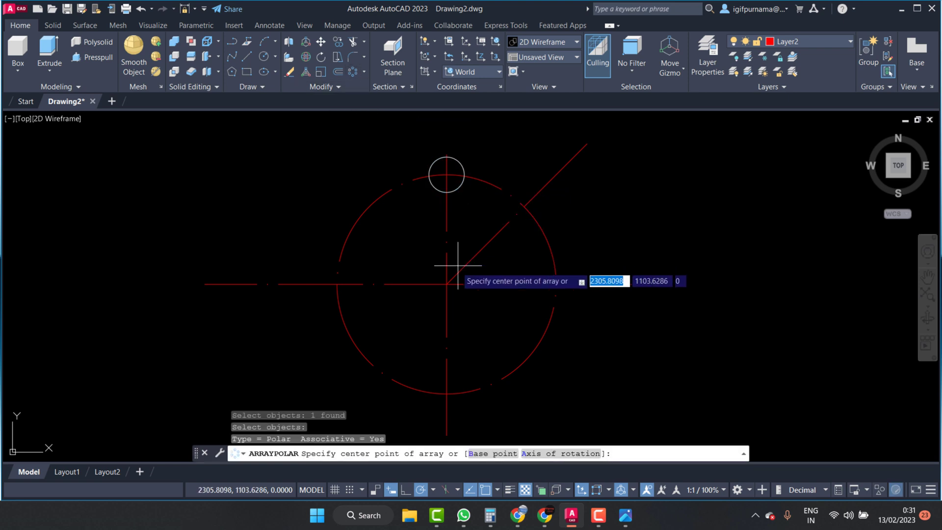
left_click(446, 284)
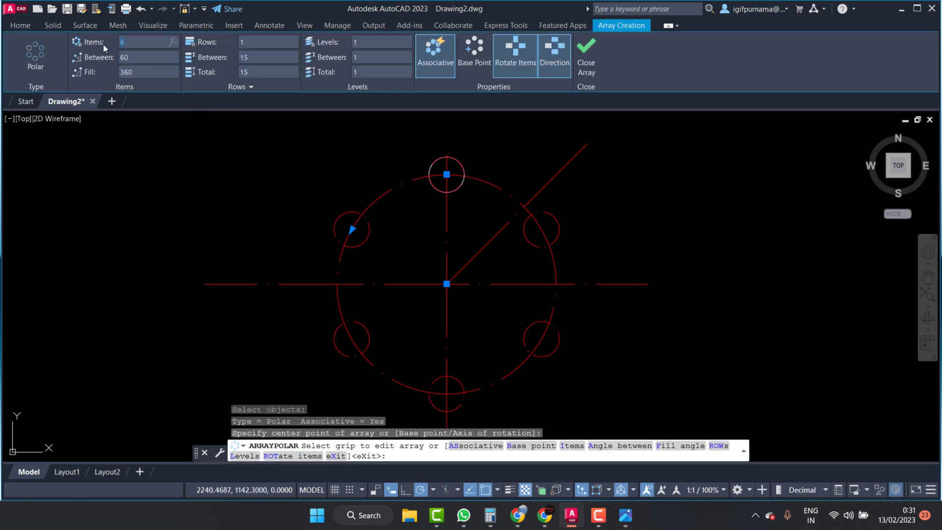
type("8")
key("Return")
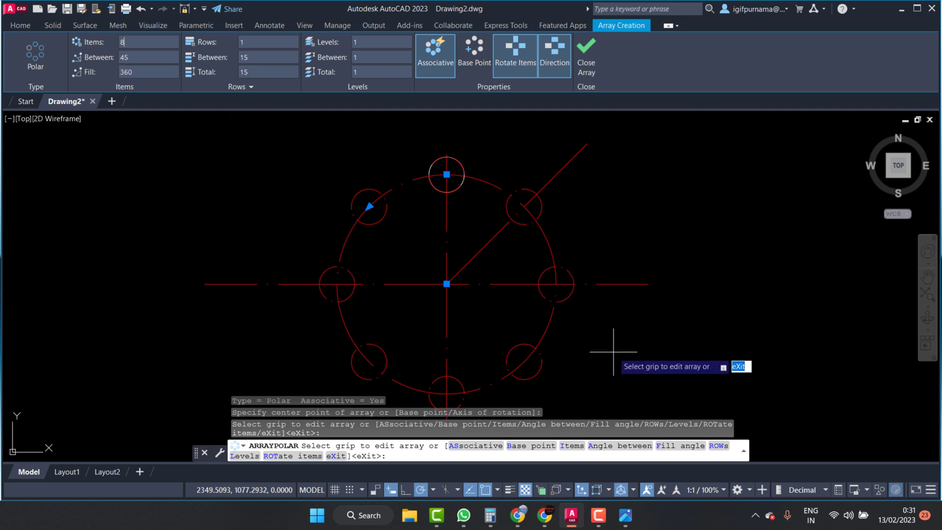
right_click(632, 221)
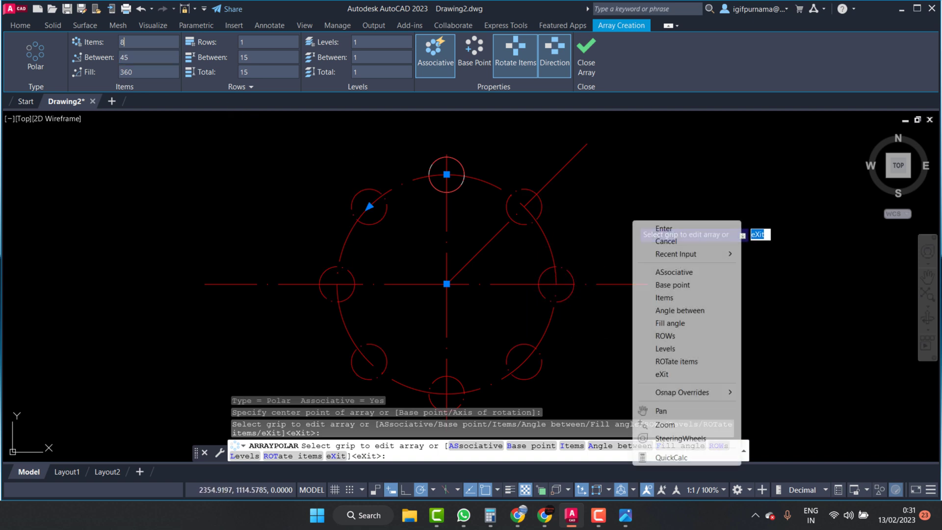
left_click(641, 228)
Step: Undo the polar array so only the top hole remains
scroll(554, 278, "down", 5)
scroll(551, 223, "up", 5)
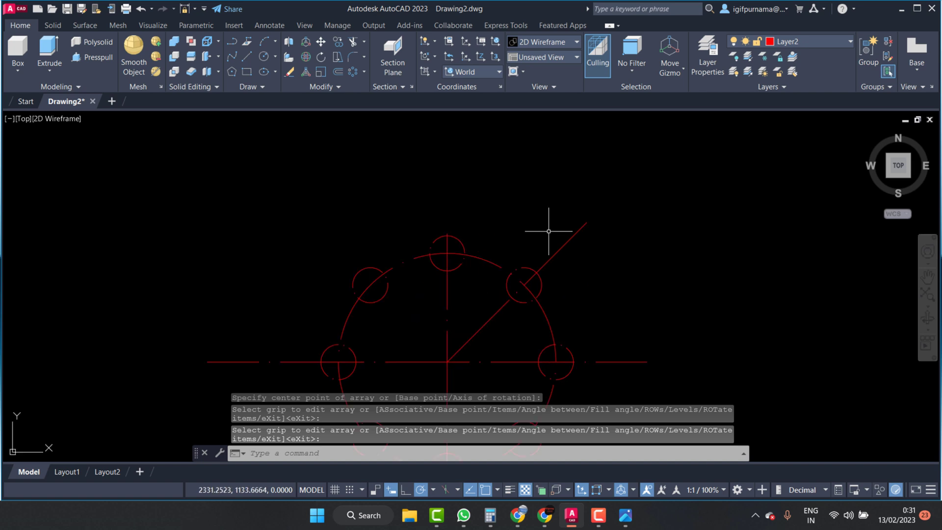
scroll(525, 211, "down", 3)
scroll(509, 281, "down", 1)
scroll(509, 280, "up", 3)
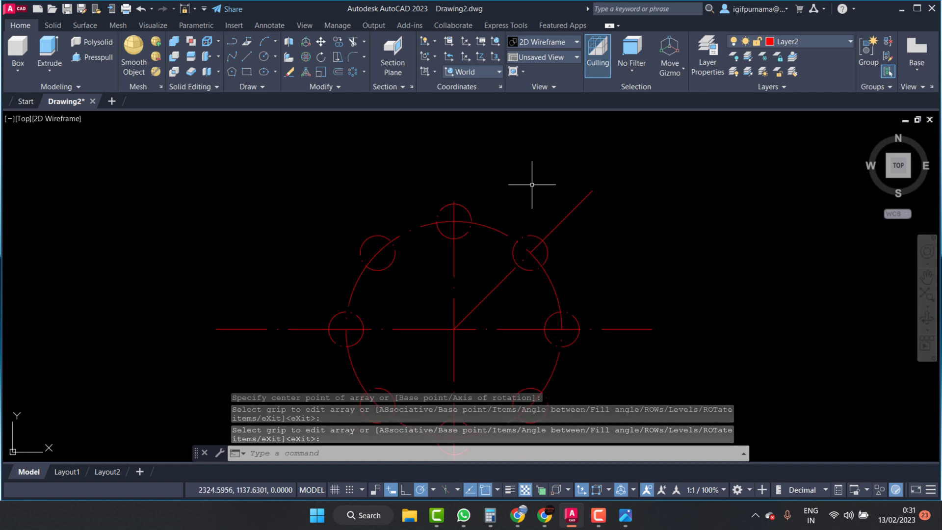
key("ctrl+z")
key("ctrl+z")
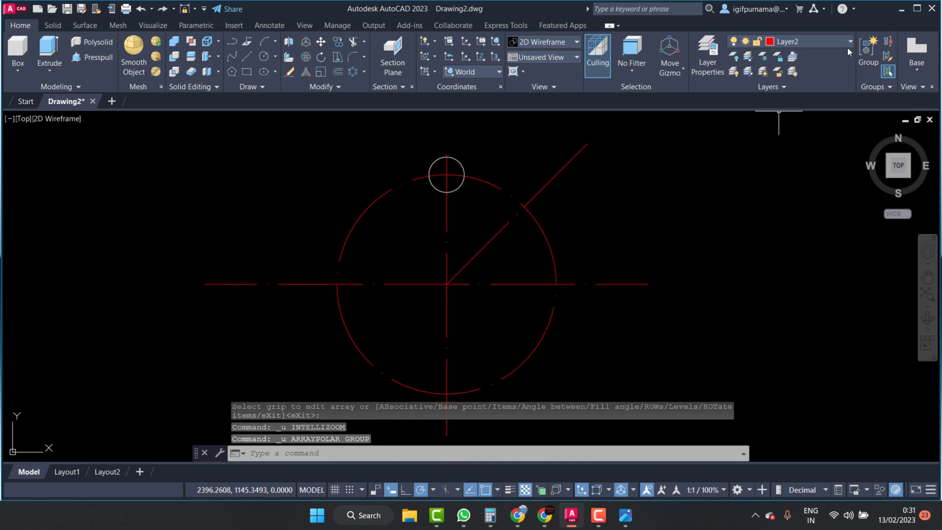
Step: Make layer 0 current and polar-array the top hole into 8 items around the circle centre
left_click(818, 39)
left_click(804, 58)
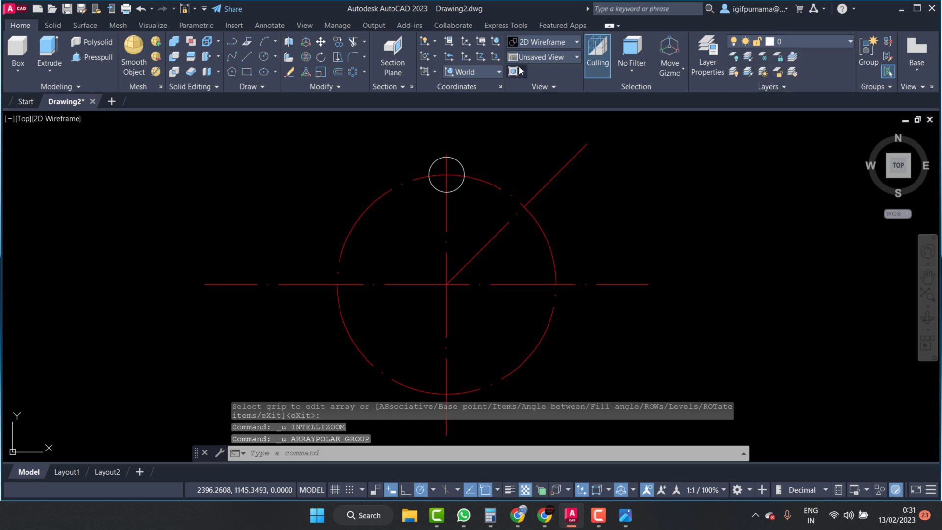
left_click(354, 70)
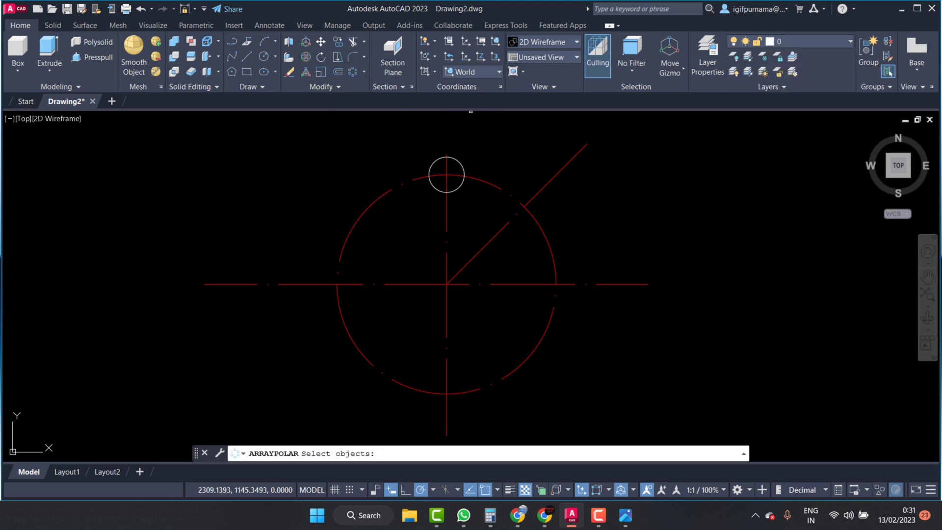
left_click(452, 155)
key("Return")
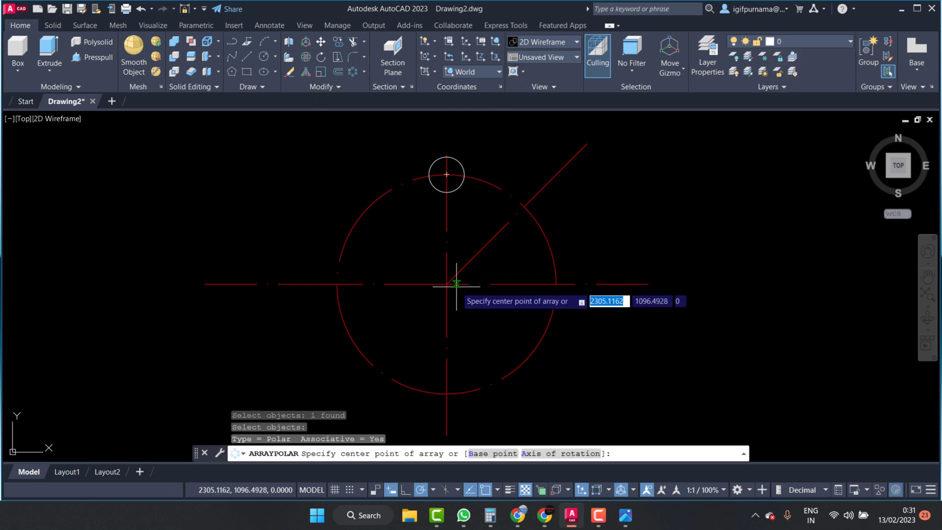
left_click(447, 283)
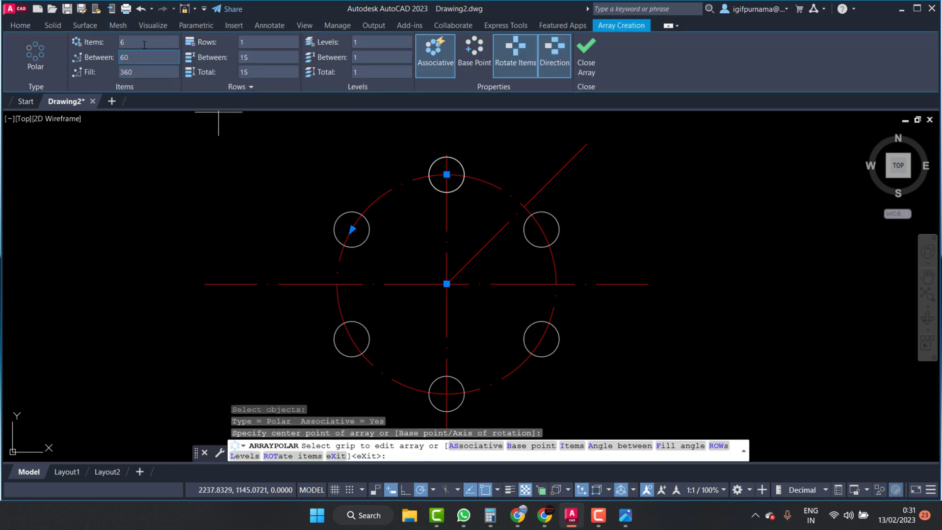
type("8")
key("Return")
left_click(586, 56)
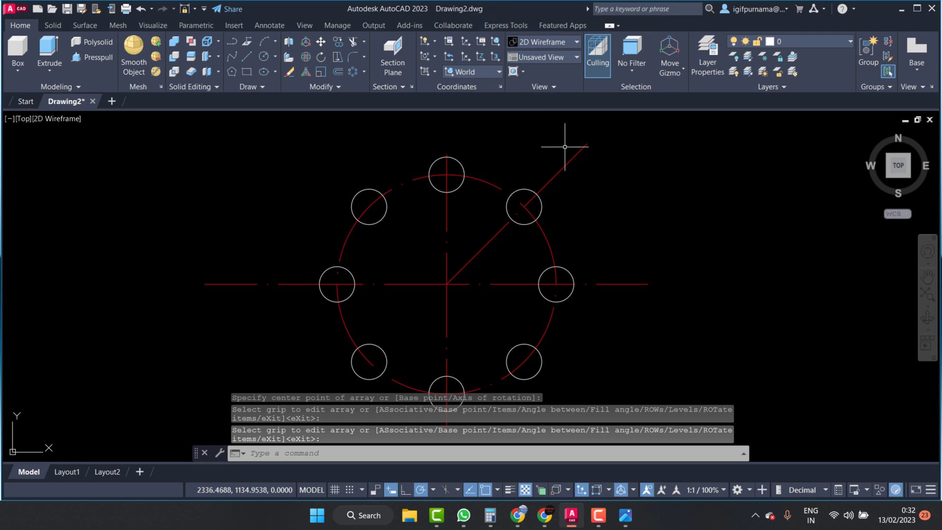
scroll(542, 193, "up", 4)
scroll(537, 183, "down", 5)
scroll(505, 204, "up", 1)
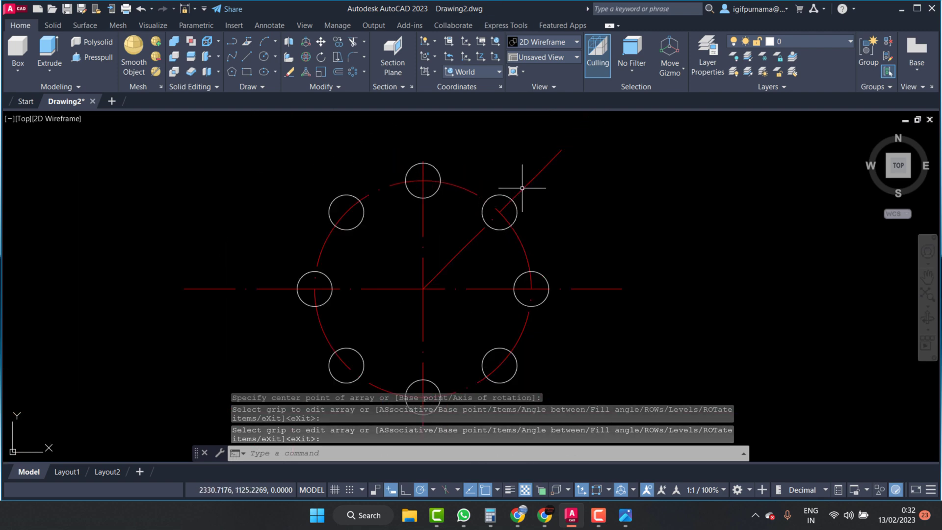
Step: Bring up the reference drawing in Photos and zoom into its centre
left_click(626, 515)
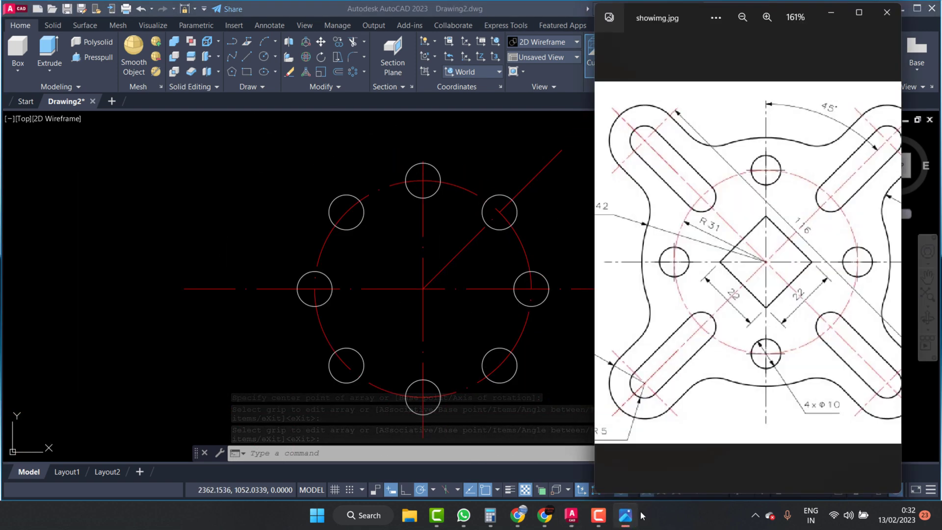
left_click_drag(748, 316, 772, 316)
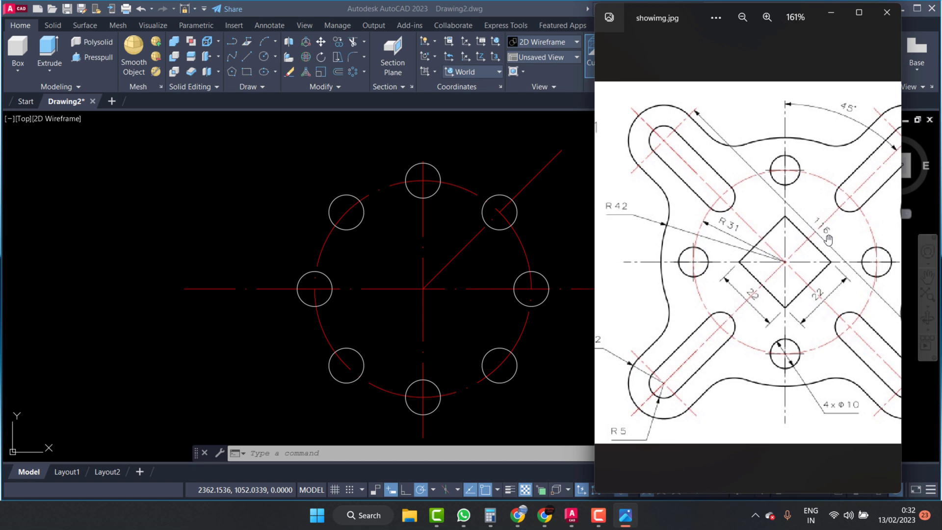
scroll(825, 236, "up", 1)
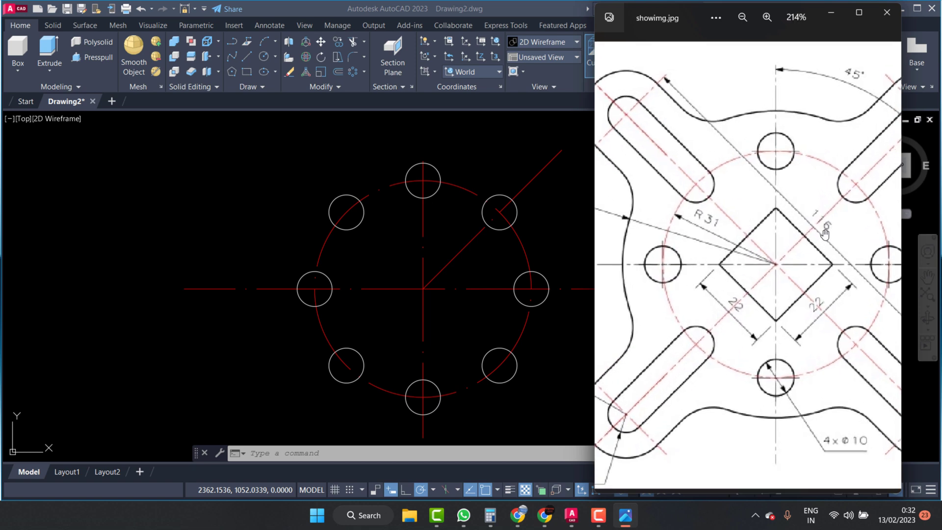
scroll(825, 236, "up", 1)
scroll(826, 236, "up", 1)
scroll(827, 234, "up", 1)
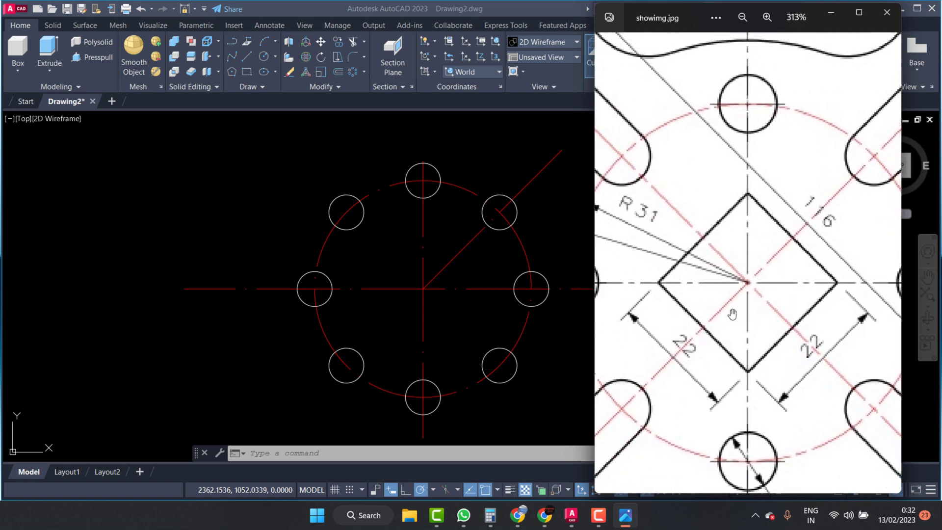
Step: Compute 116 ÷ 2 in Calculator, then return to AutoCAD
left_click(485, 521)
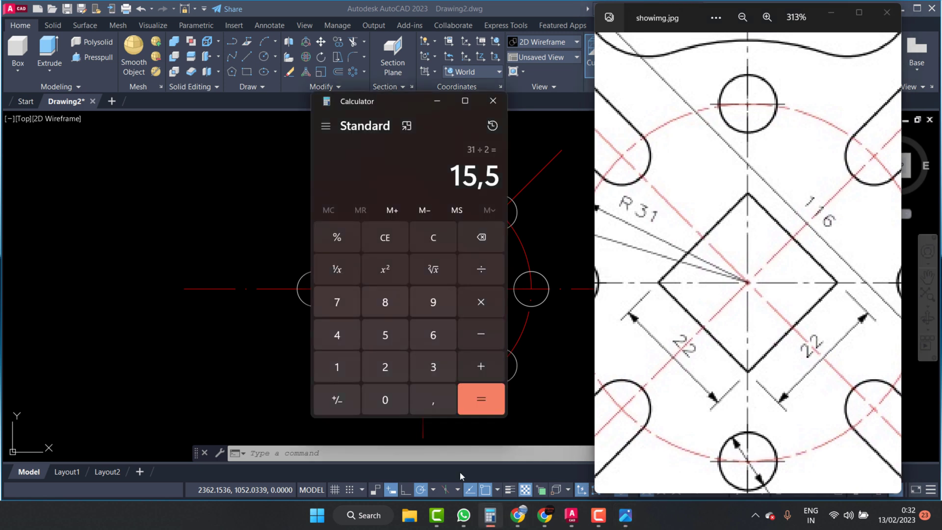
key("Escape")
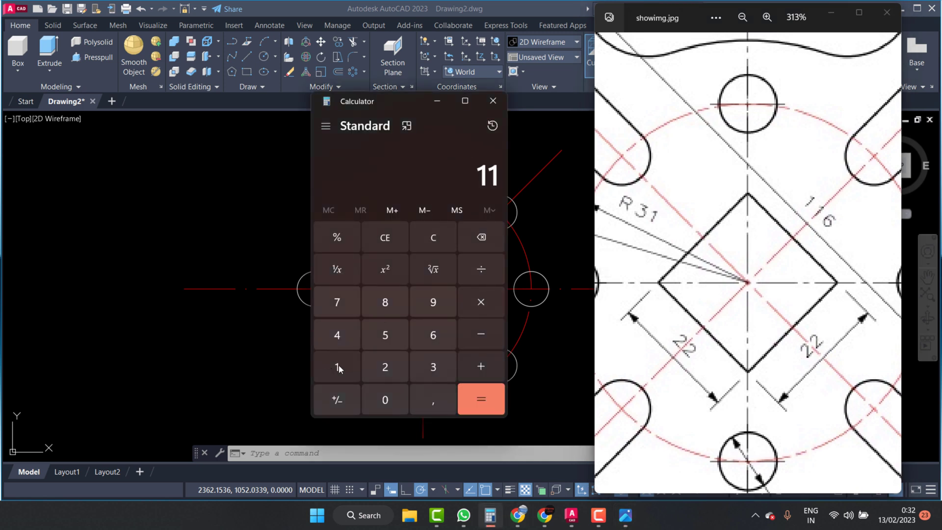
left_click(434, 339)
type("/2")
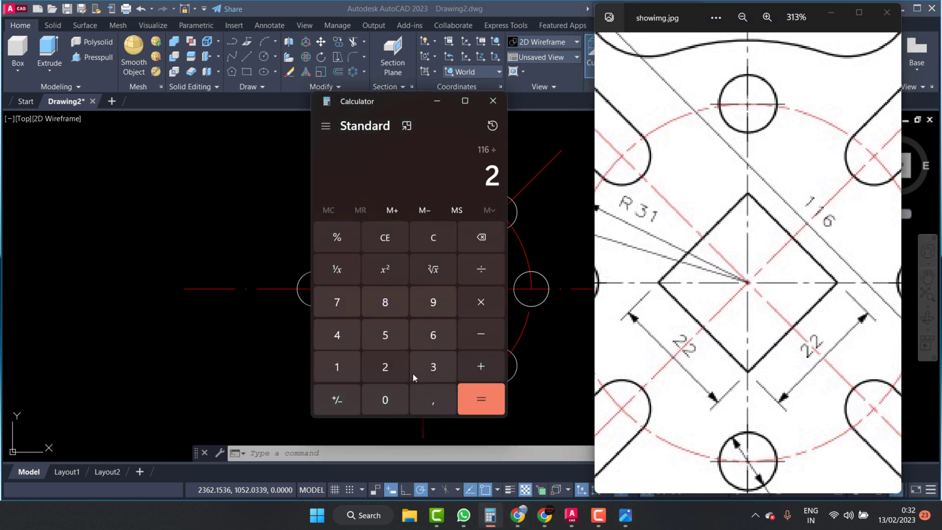
left_click(482, 395)
left_click(304, 101)
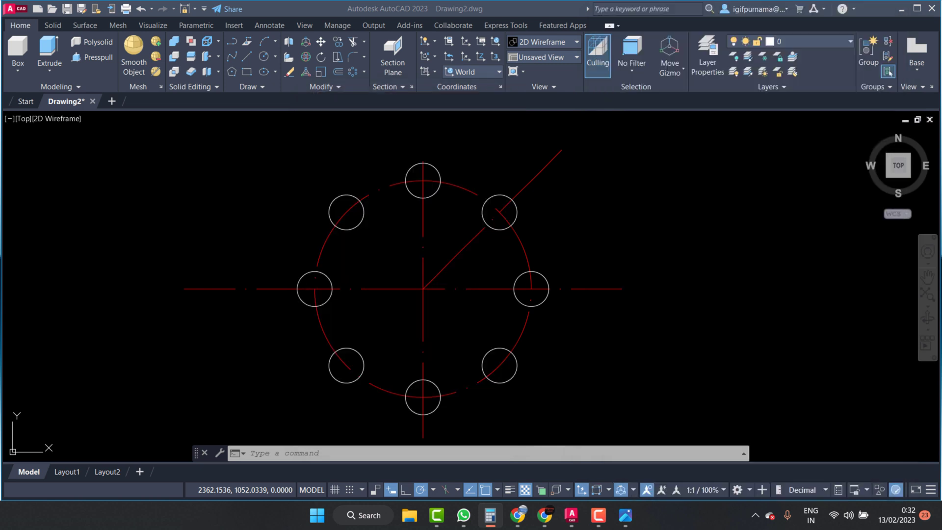
Step: Draw a 58-unit diagonal line starting at the circle centre
left_click(247, 56)
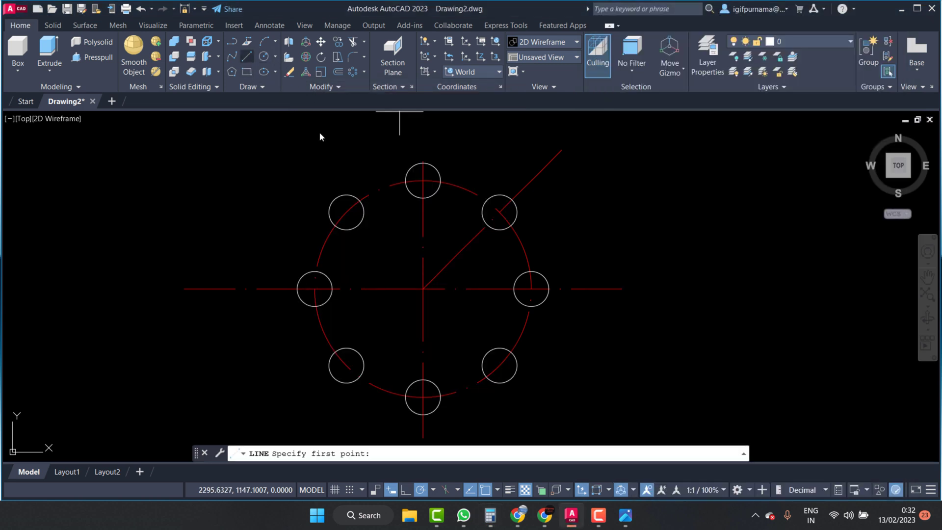
left_click(423, 289)
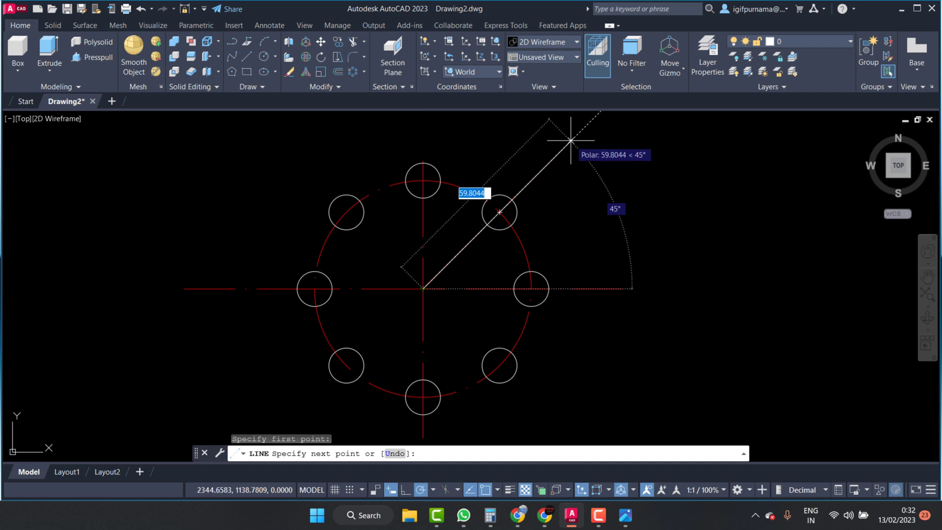
type("58")
key("Return")
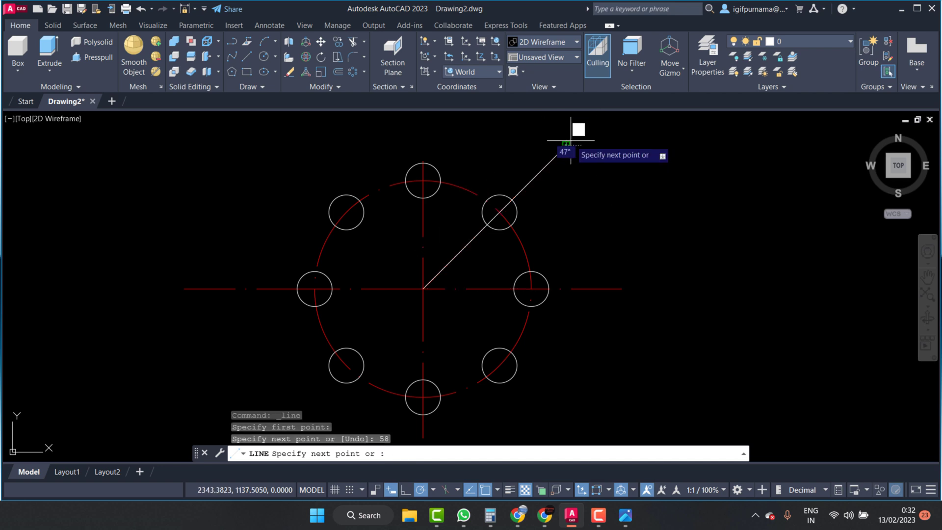
key("Return")
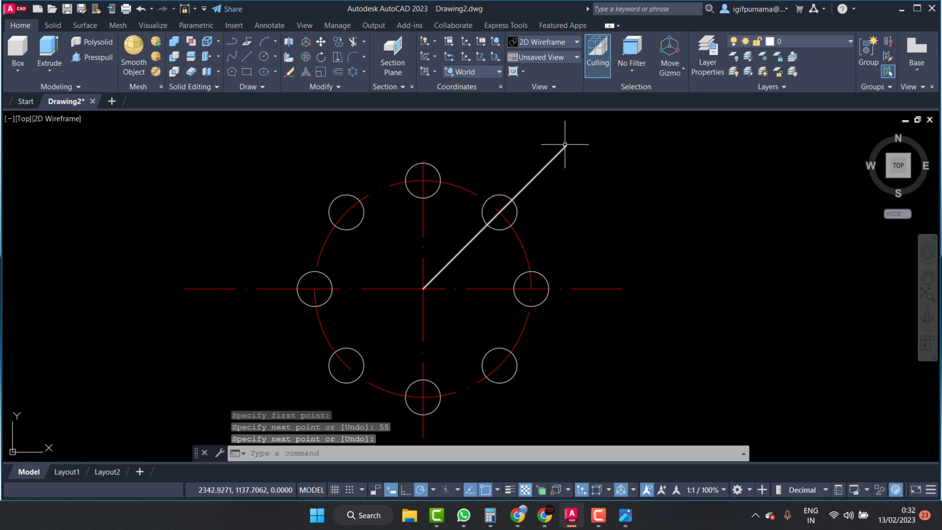
key("Return")
Step: Explode the polar hole array into separate circles
left_click(516, 208)
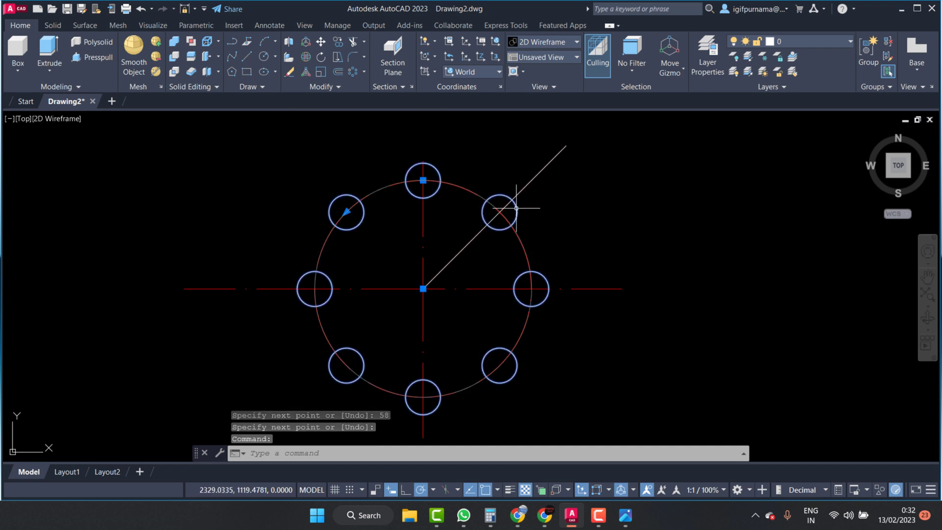
key("Escape")
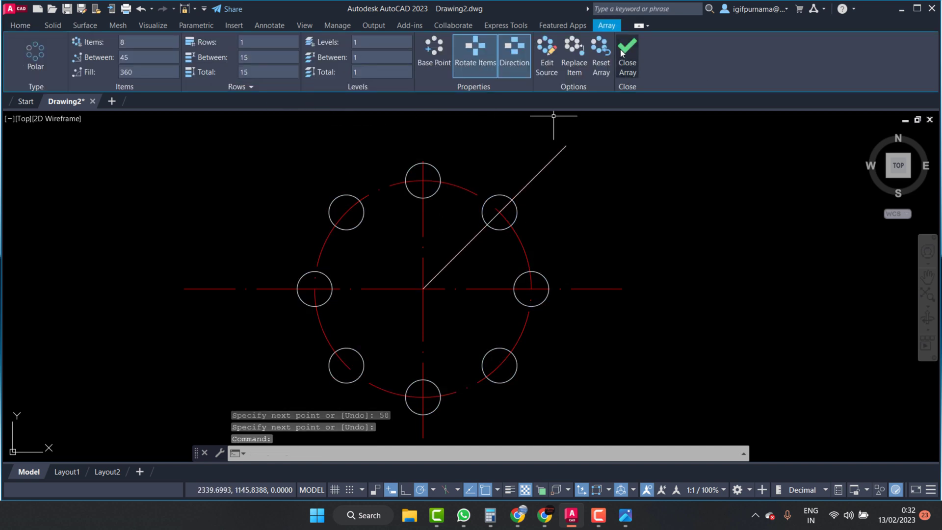
left_click(621, 53)
left_click(331, 87)
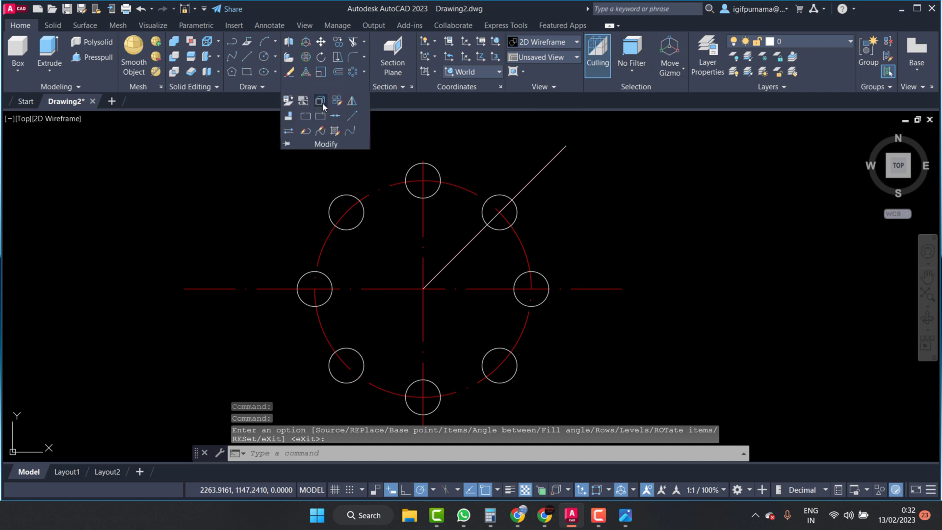
left_click(322, 103)
left_click(516, 211)
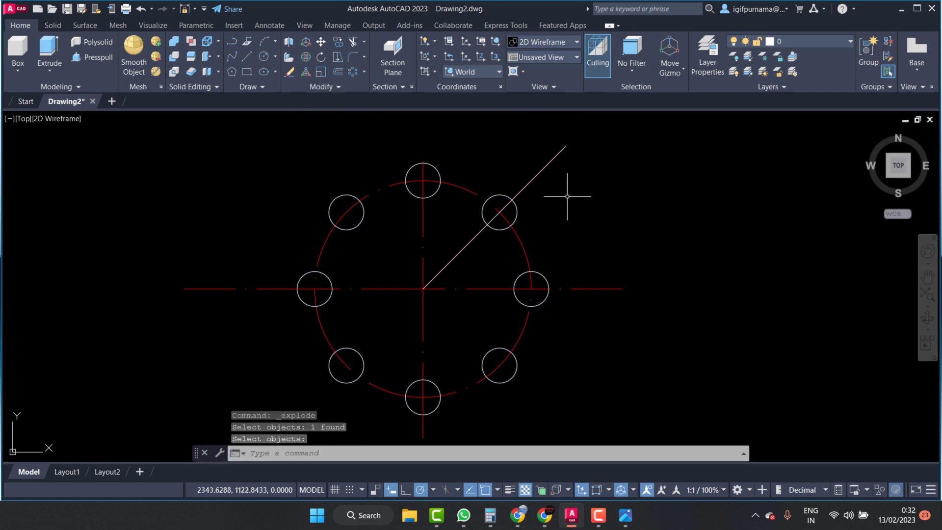
Step: Copy the upper-right hole from its centre to the diagonal line's end
left_click(337, 41)
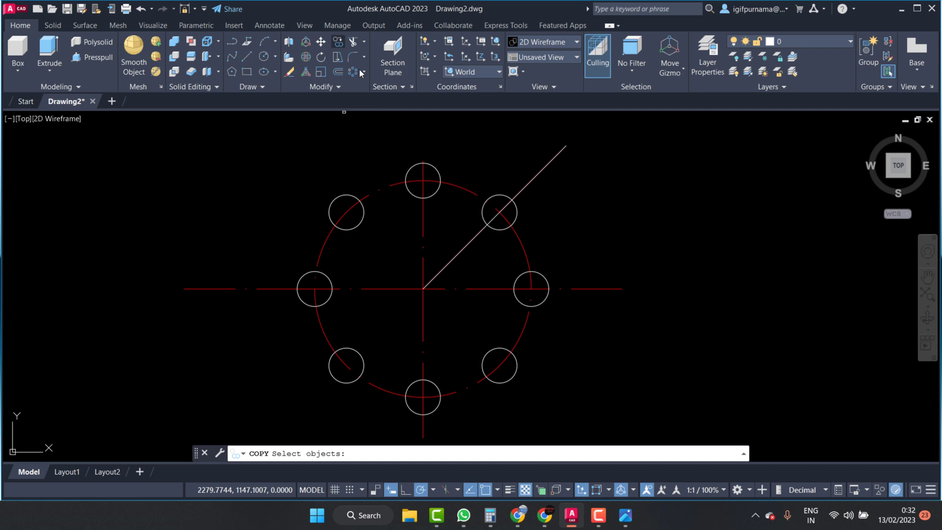
left_click(515, 211)
key("Return")
left_click(514, 211)
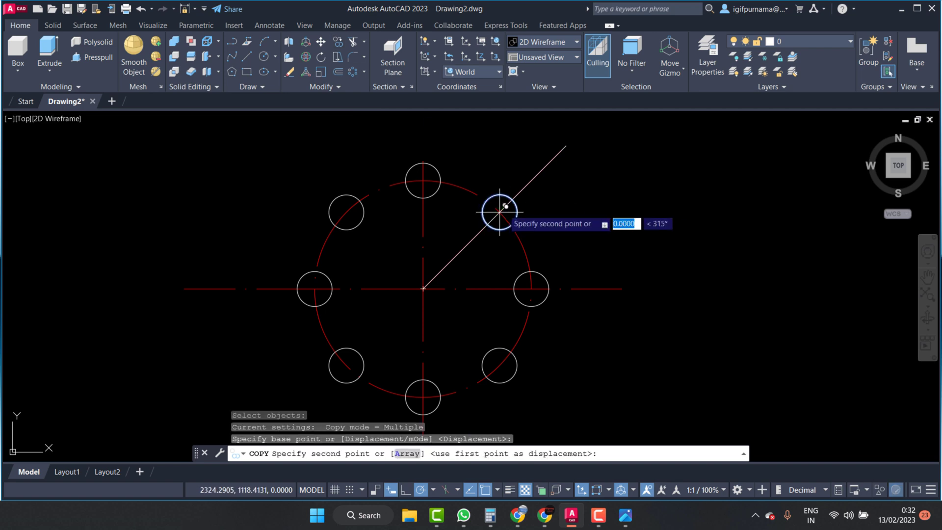
left_click(566, 145)
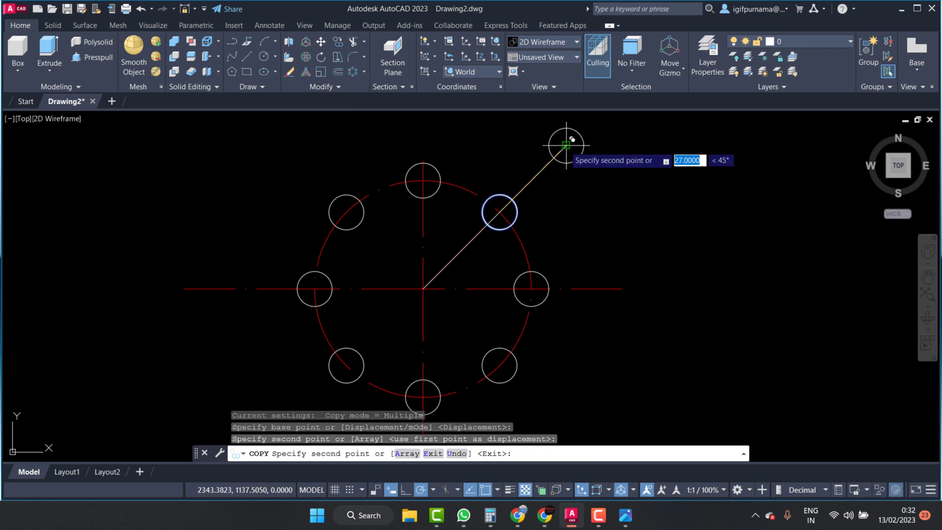
right_click(565, 146)
left_click(579, 153)
scroll(540, 243, "up", 4)
scroll(559, 147, "down", 4)
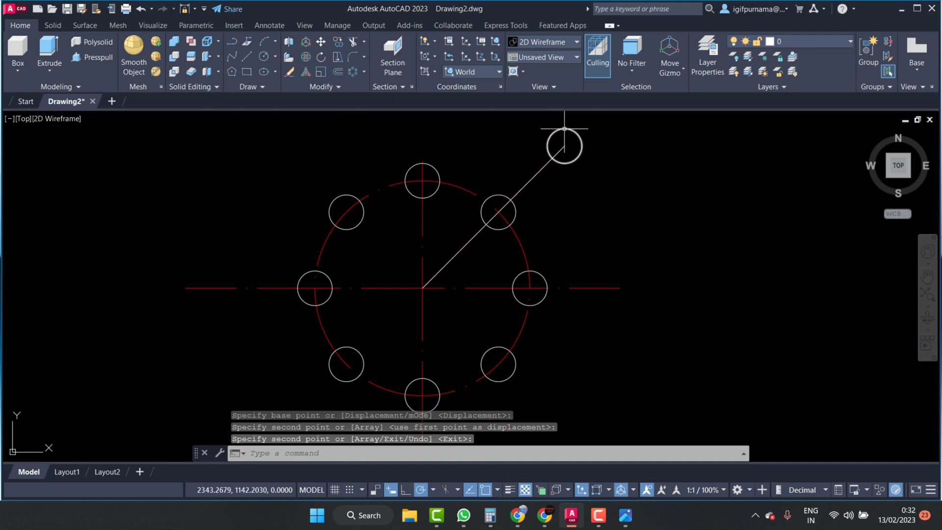
scroll(564, 140, "down", 2)
scroll(564, 128, "up", 2)
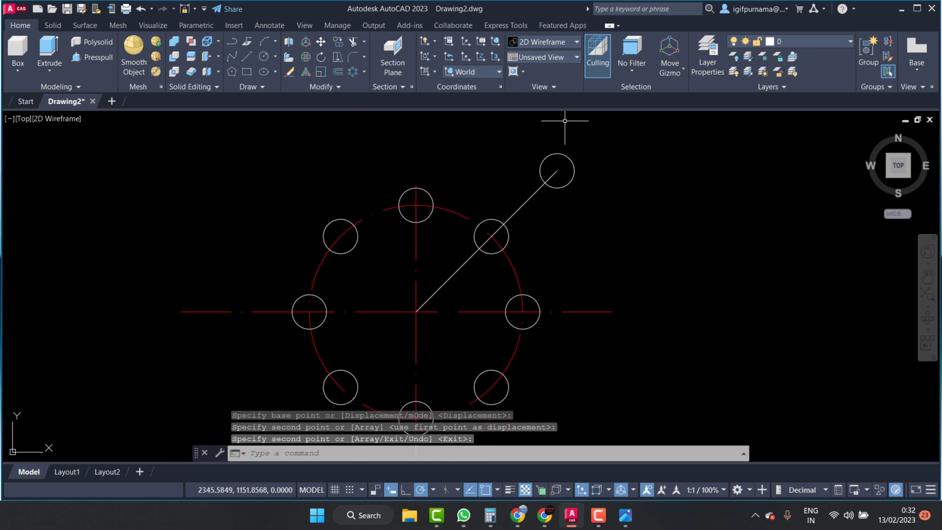
Step: Check the left part of the reference drawing in Photos, then return to AutoCAD
left_click(625, 515)
scroll(728, 308, "down", 3)
scroll(727, 308, "up", 2)
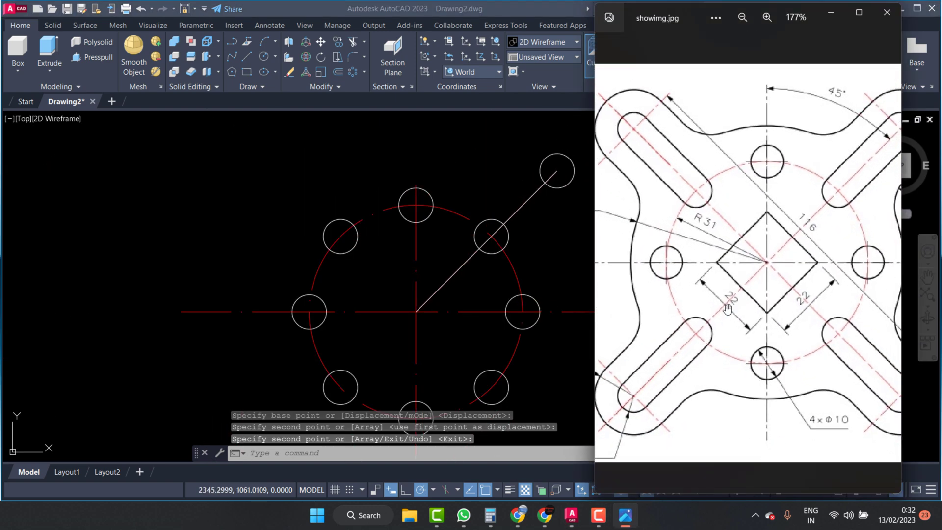
left_click_drag(728, 308, 844, 314)
scroll(687, 396, "up", 1)
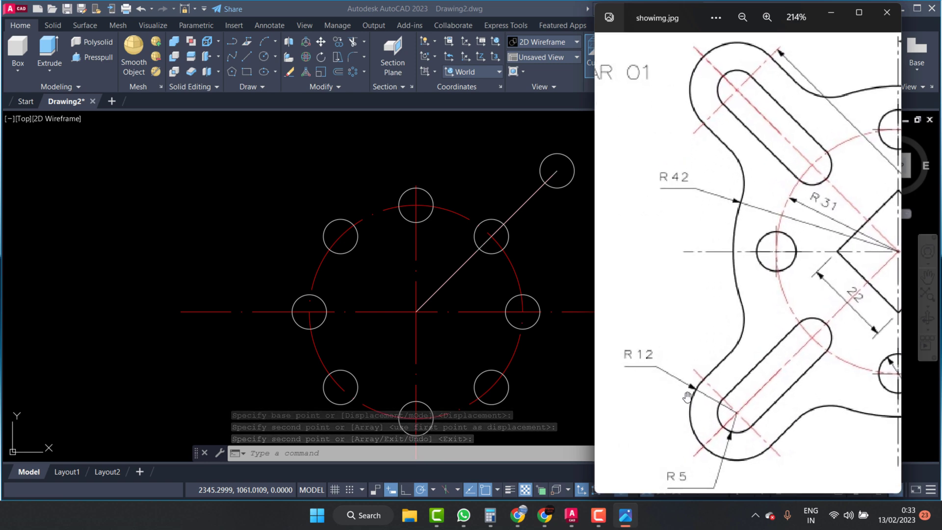
left_click(561, 244)
Step: Draw an R12 circle concentric with the copied hole at the diagonal's end
left_click(264, 57)
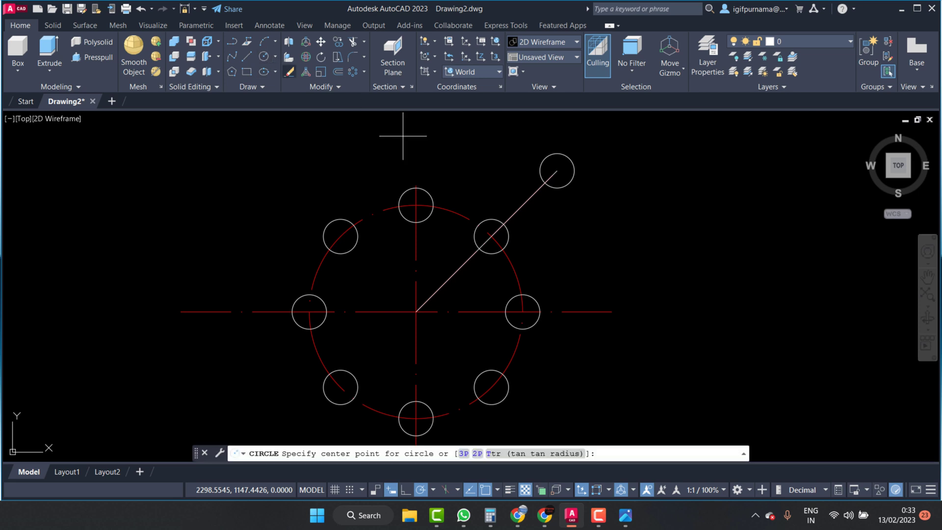
left_click(557, 171)
type("12")
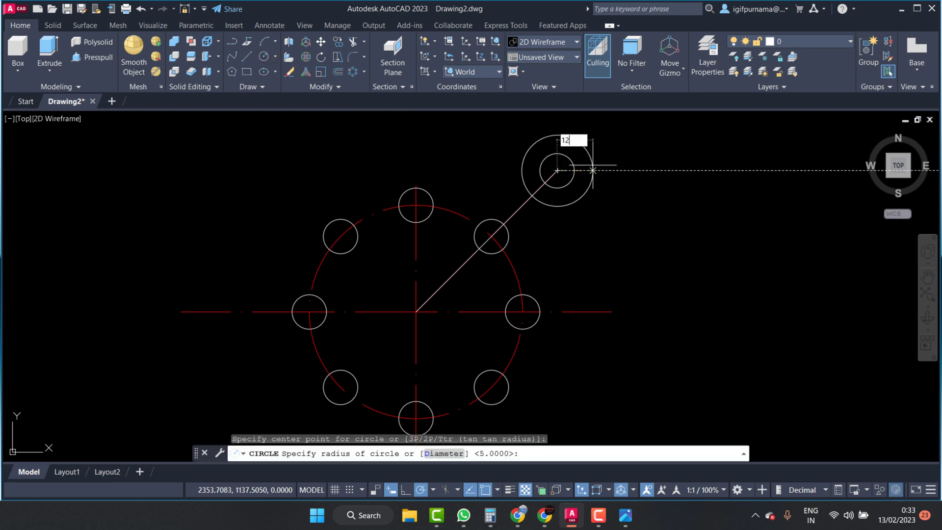
key("Return")
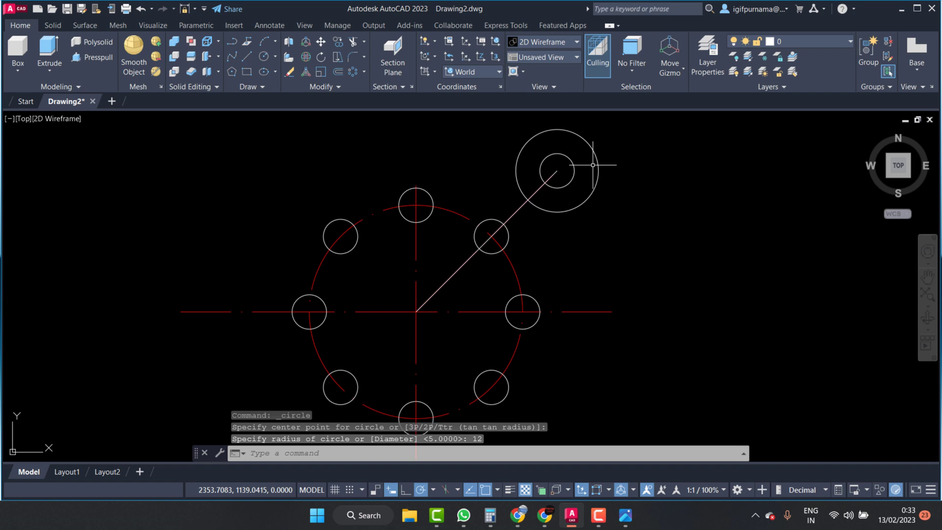
left_click(626, 521)
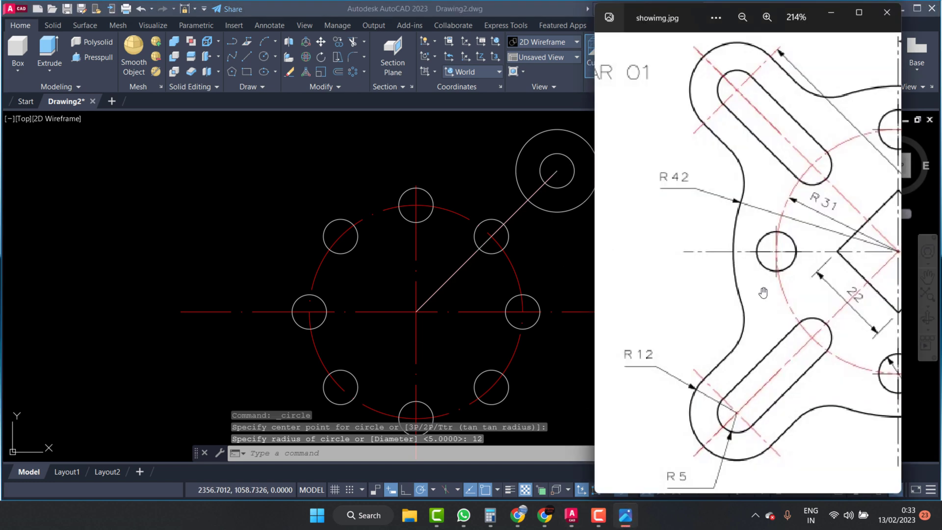
Step: Pan and zoom the reference image to check the R42 and R12 radii, then return to AutoCAD
scroll(764, 293, "down", 3)
left_click_drag(717, 280, 645, 268)
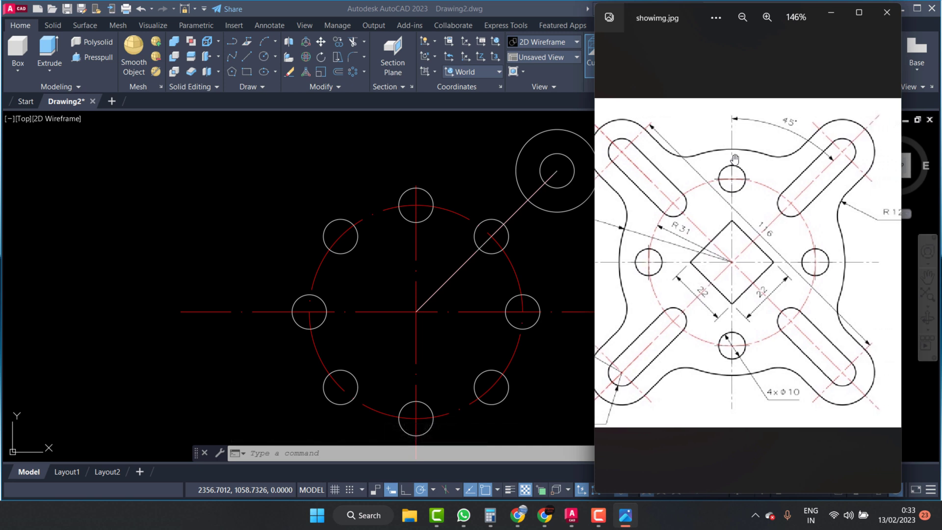
left_click_drag(726, 166, 770, 186)
scroll(668, 212, "up", 3)
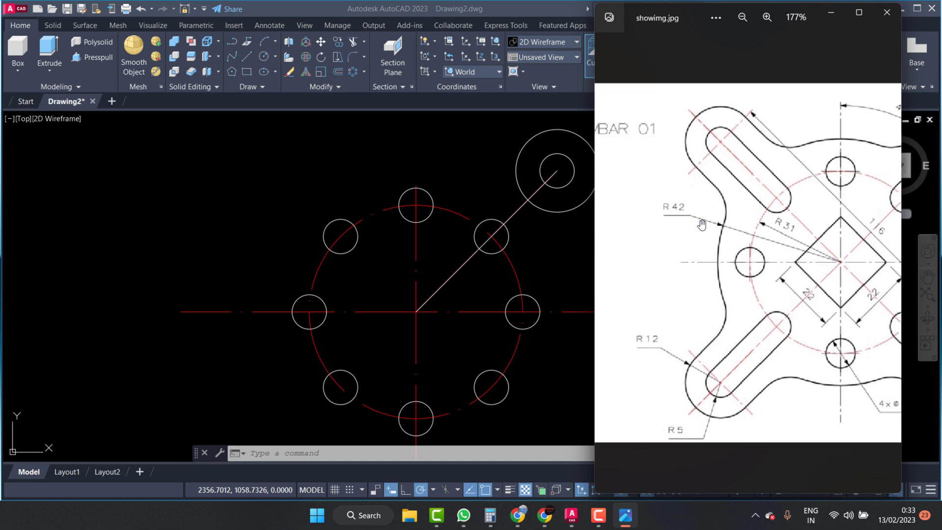
scroll(668, 211, "up", 2)
scroll(668, 198, "up", 1)
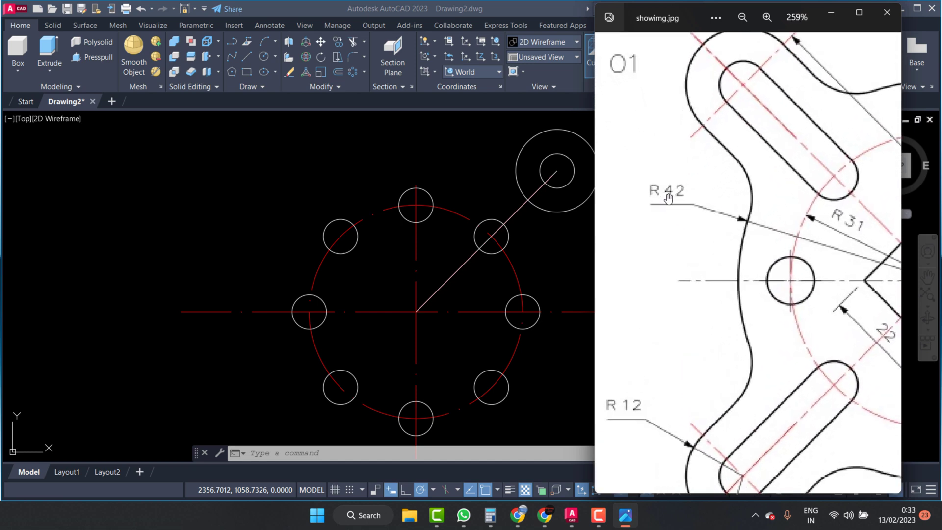
left_click(562, 250)
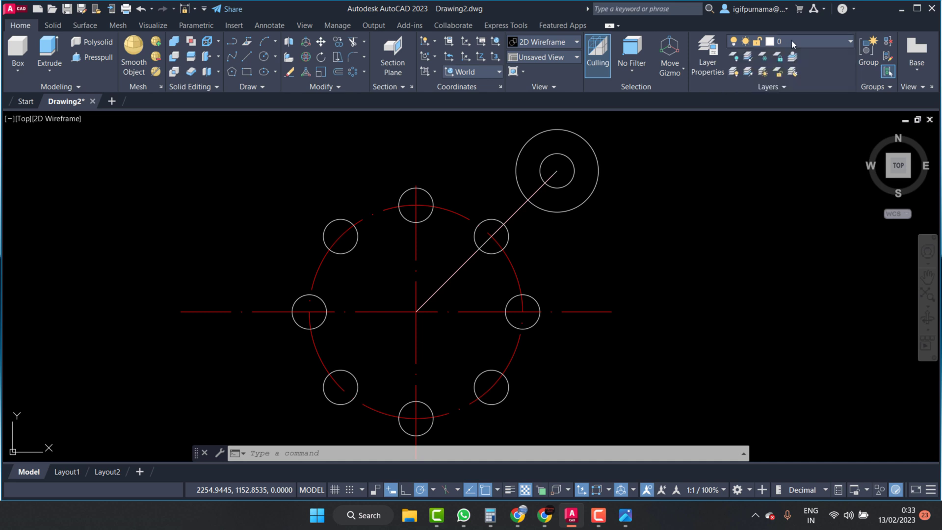
Step: Draw an R42 outer circle centred on the hole-pattern centre
left_click(264, 56)
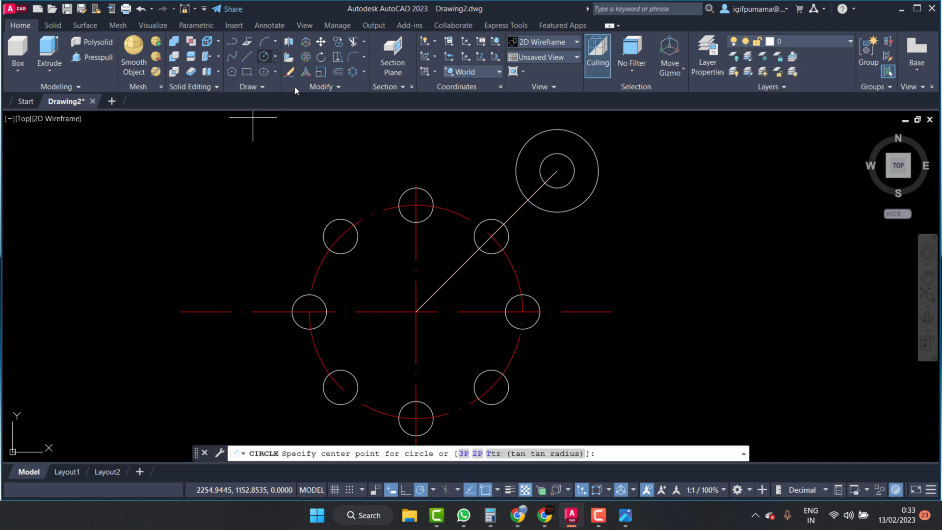
left_click(416, 312)
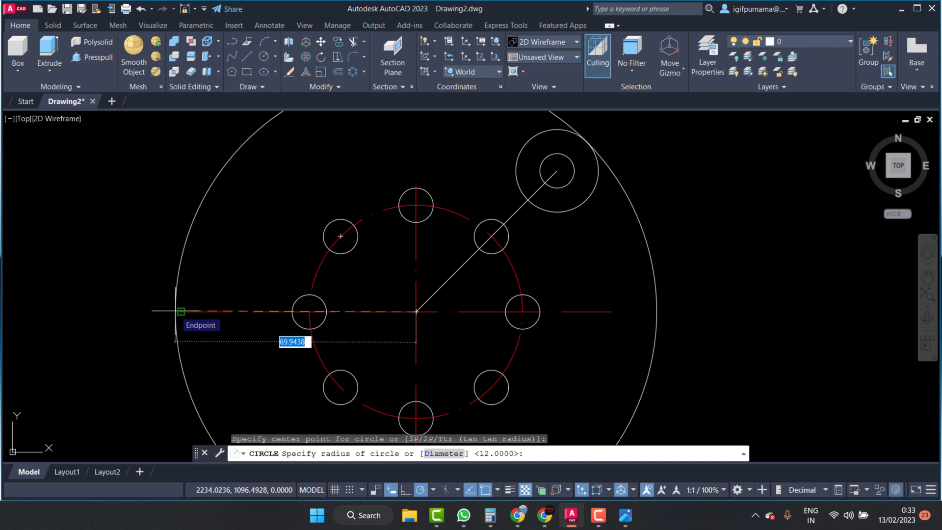
type("42")
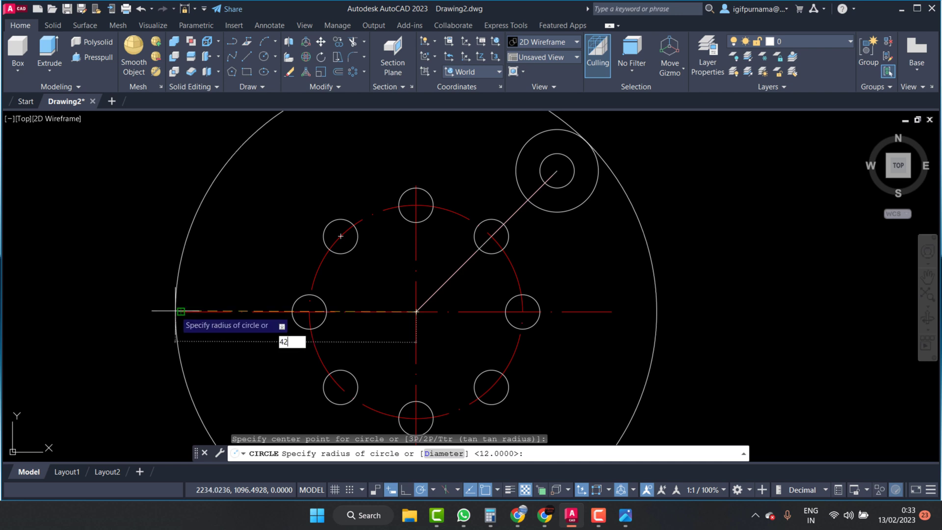
key("Return")
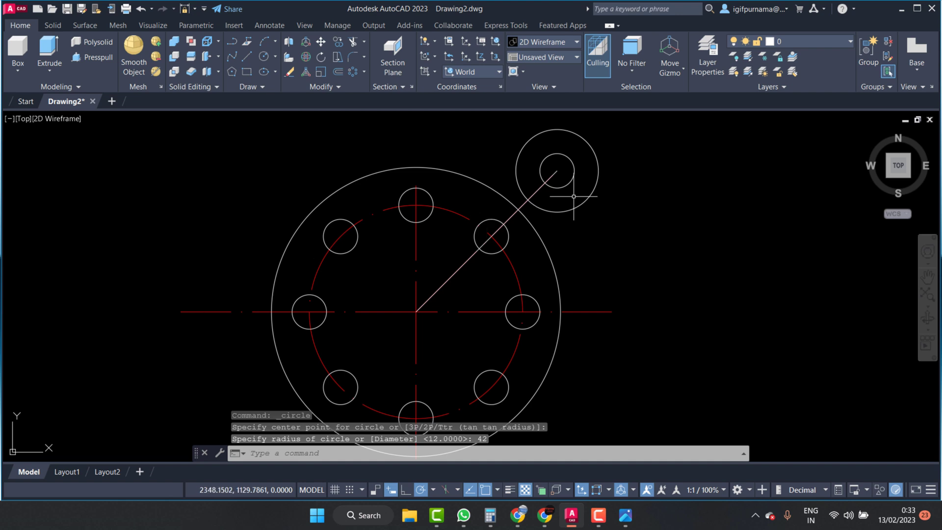
left_click(625, 515)
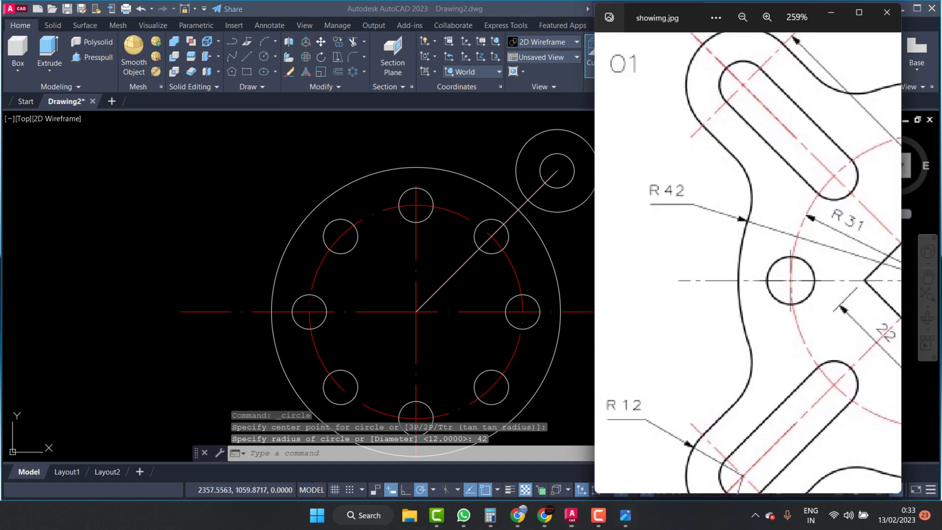
left_click(607, 264)
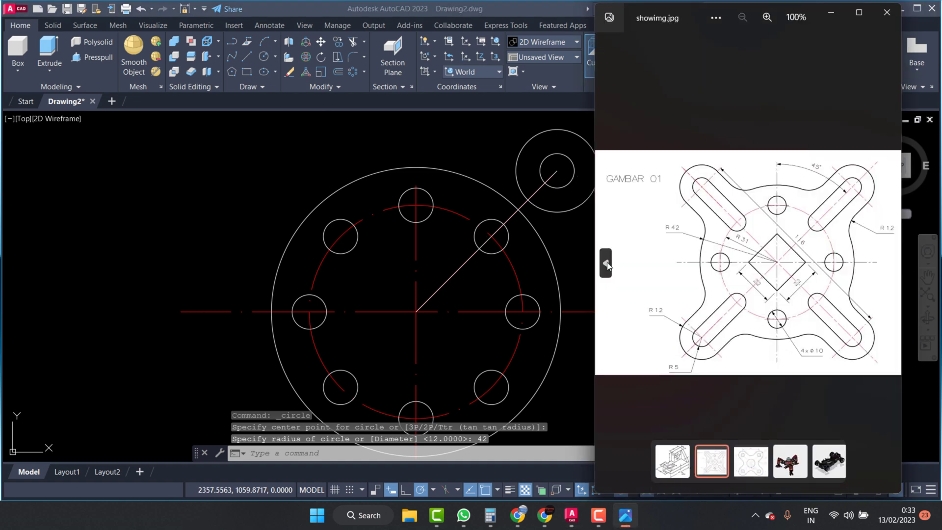
scroll(784, 210, "up", 2)
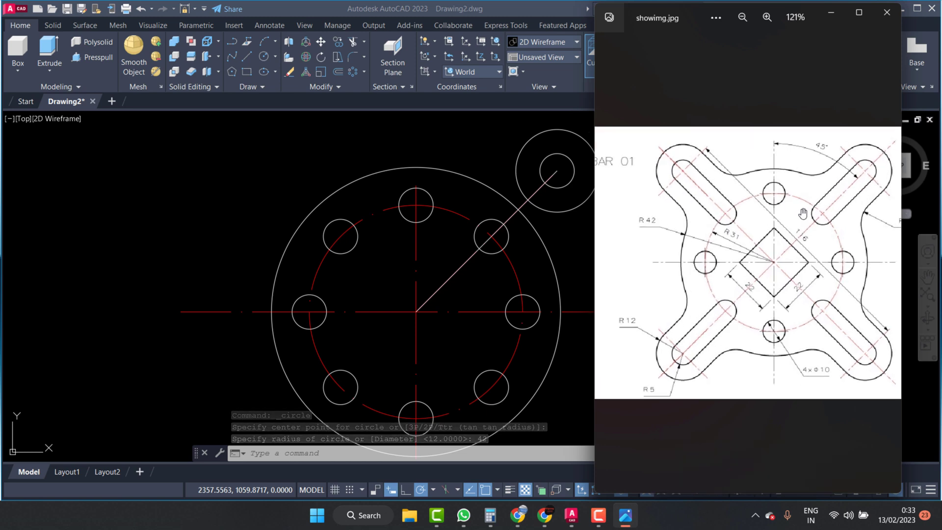
scroll(784, 210, "up", 2)
left_click_drag(785, 210, 763, 210)
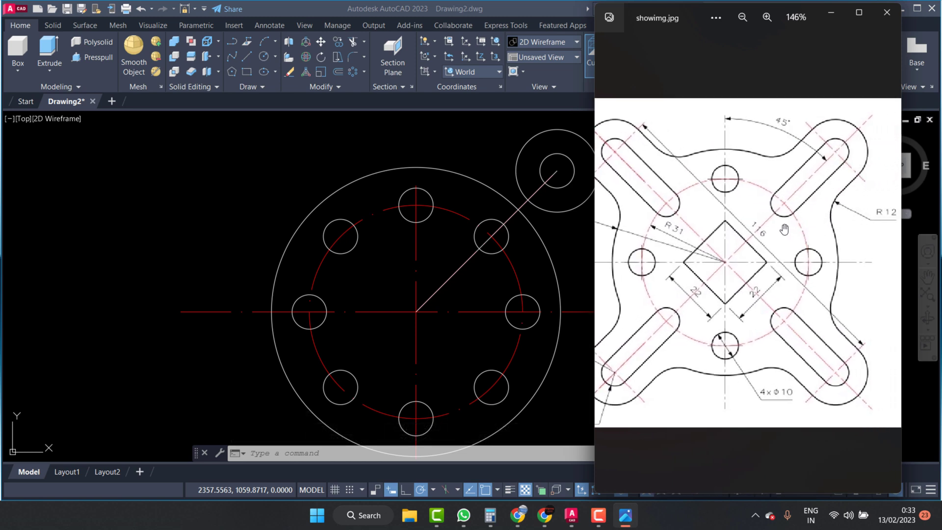
left_click(482, 155)
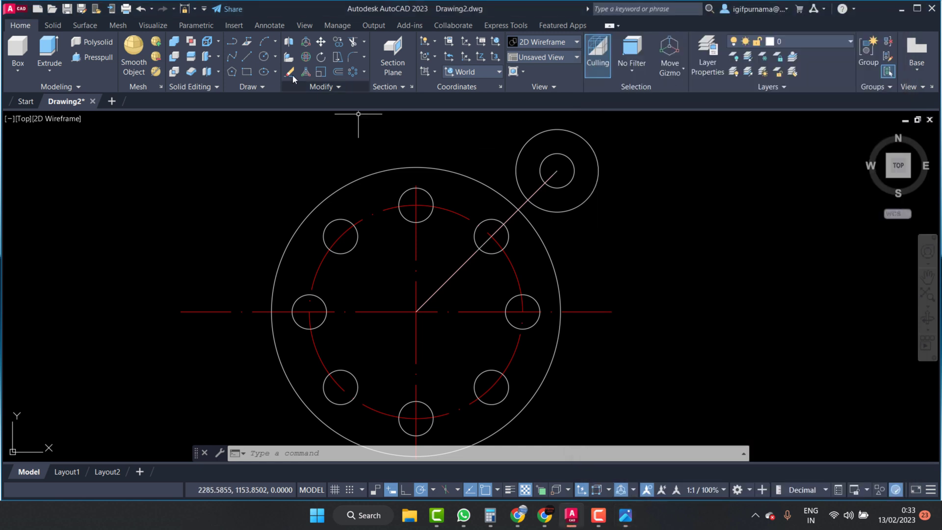
left_click(245, 62)
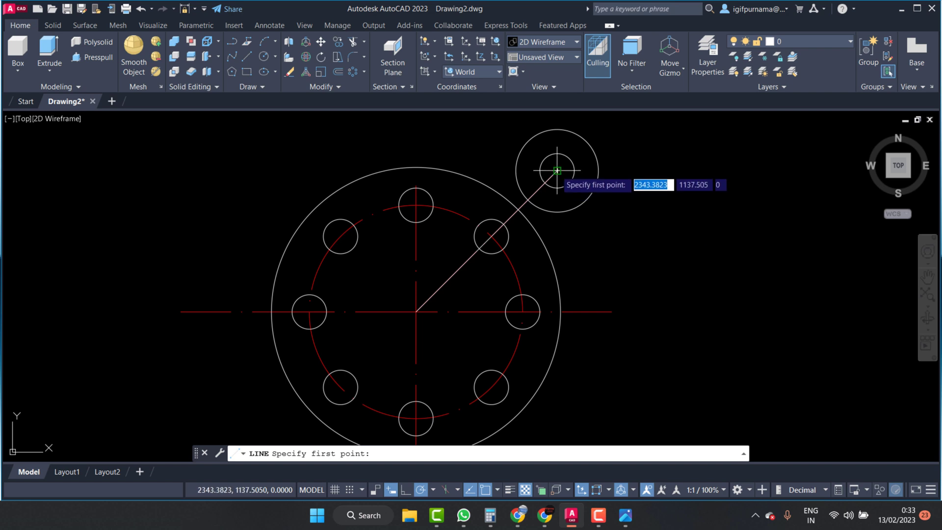
left_click(583, 203)
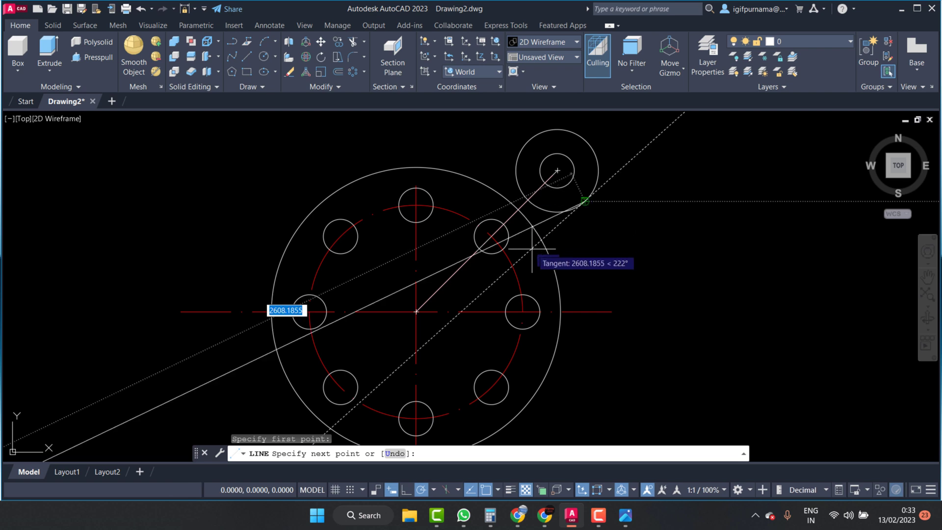
right_click(533, 248)
left_click(589, 270)
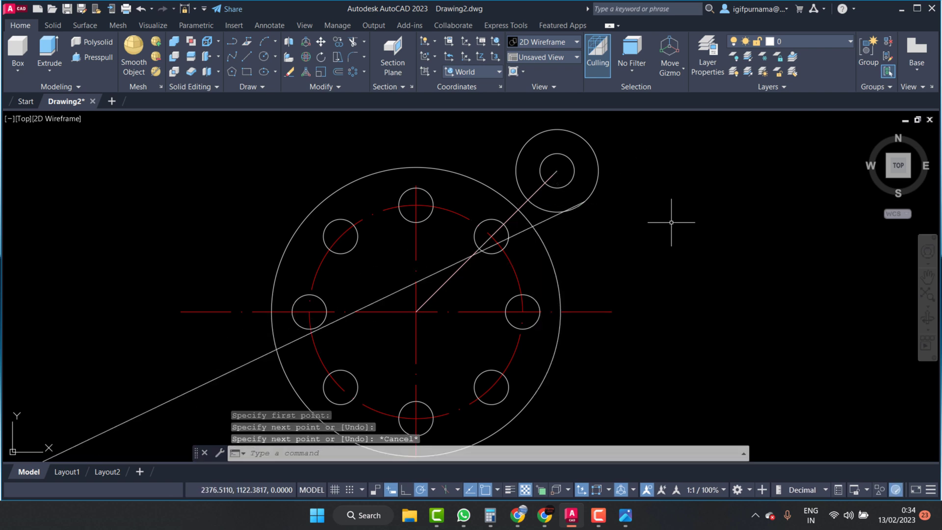
left_click(625, 516)
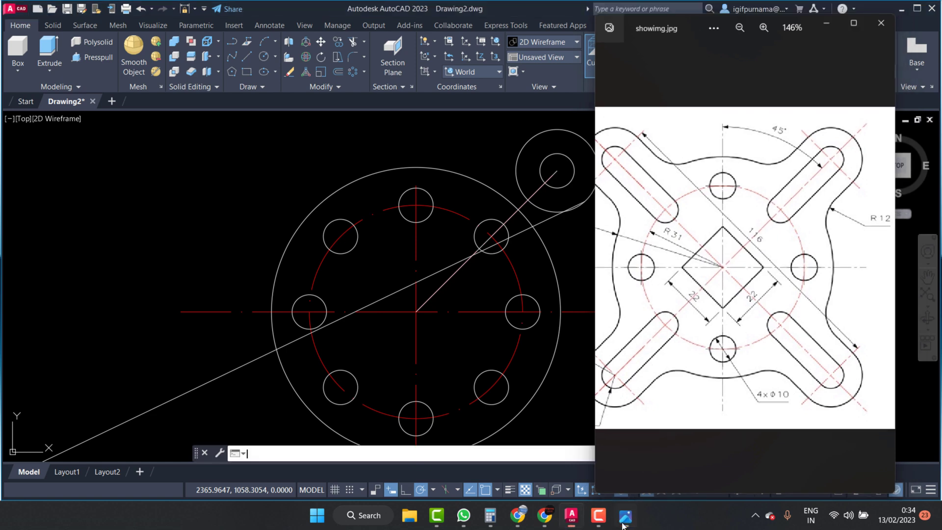
left_click(624, 521)
key("ctrl+z")
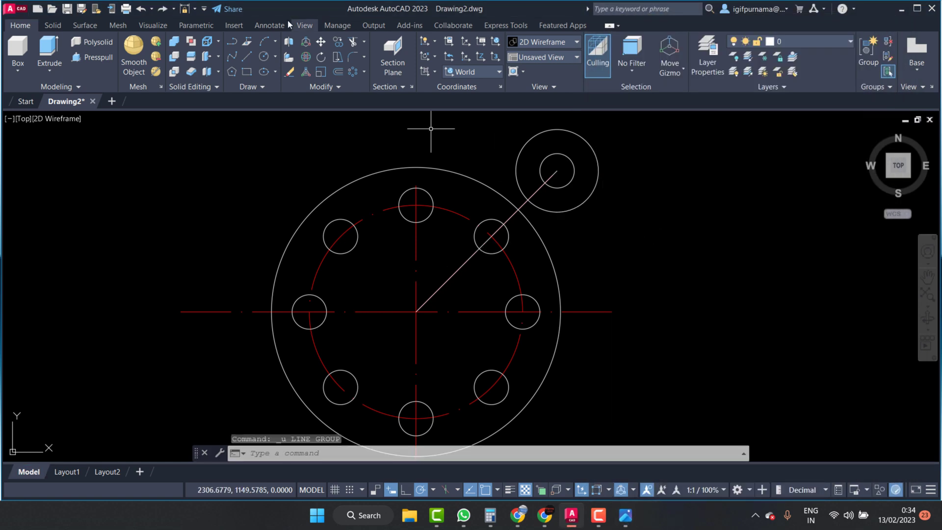
Step: Set polar tracking to 90° and draw a first short line from the lug circle's edge
left_click(433, 490)
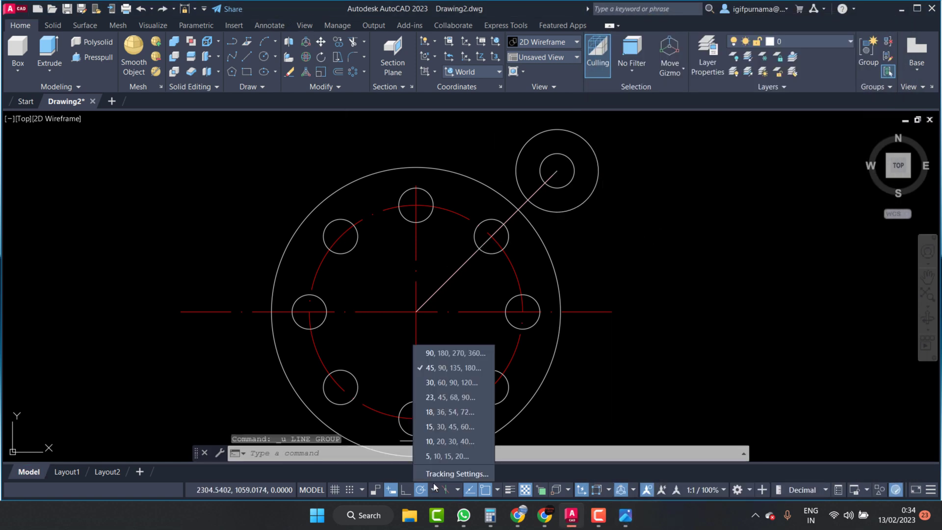
left_click(454, 352)
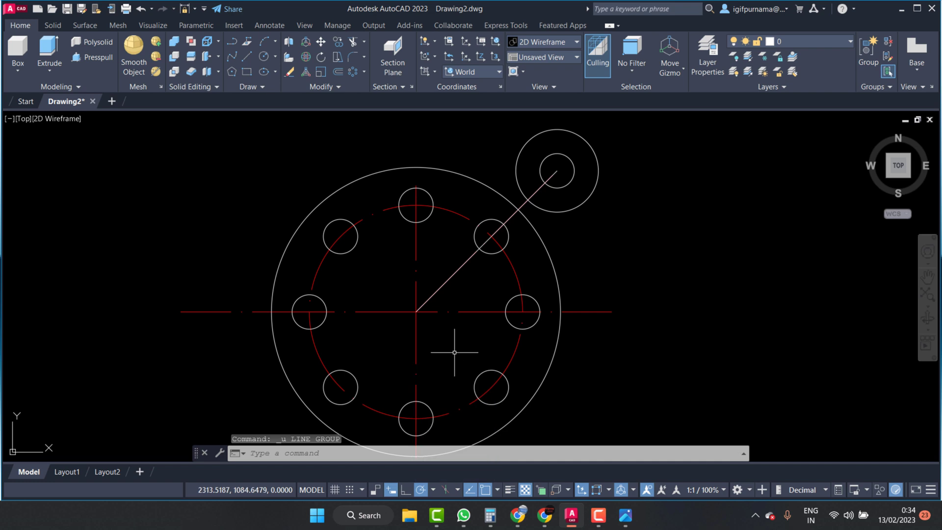
left_click(248, 57)
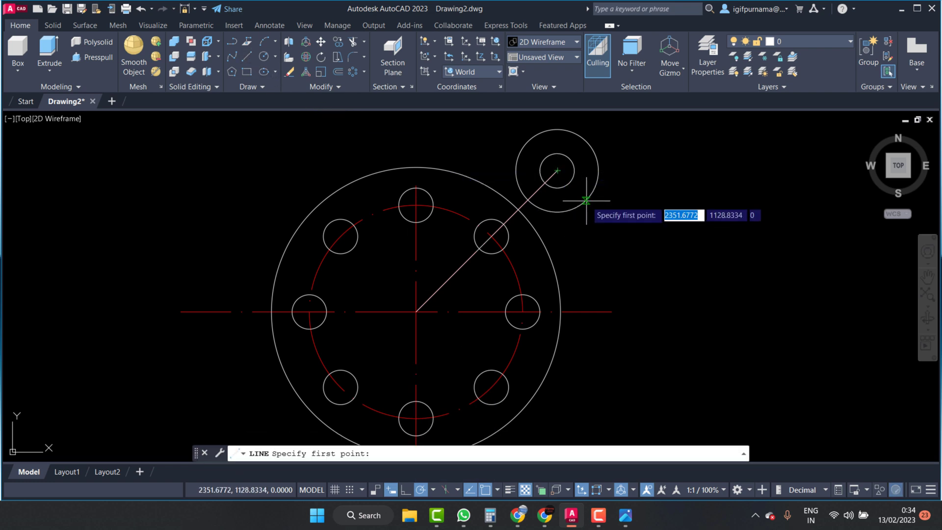
left_click(579, 199)
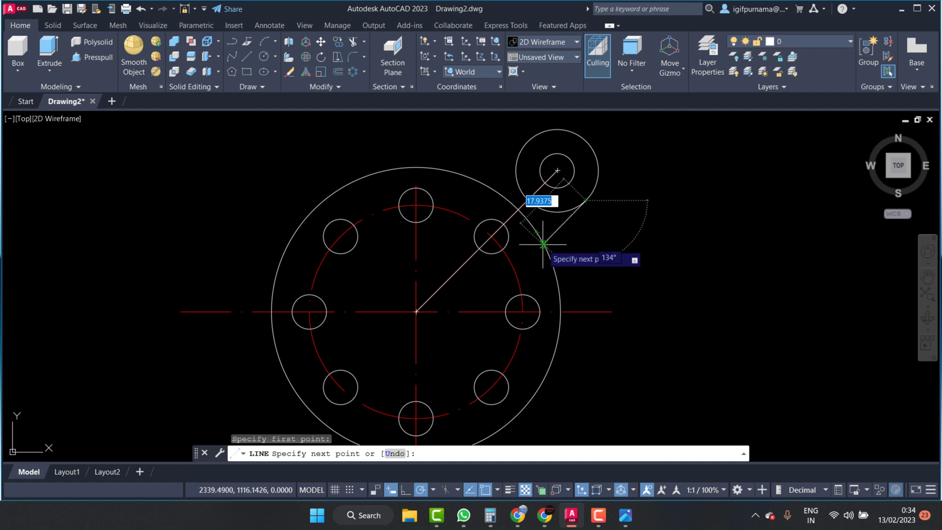
left_click(523, 256)
right_click(526, 261)
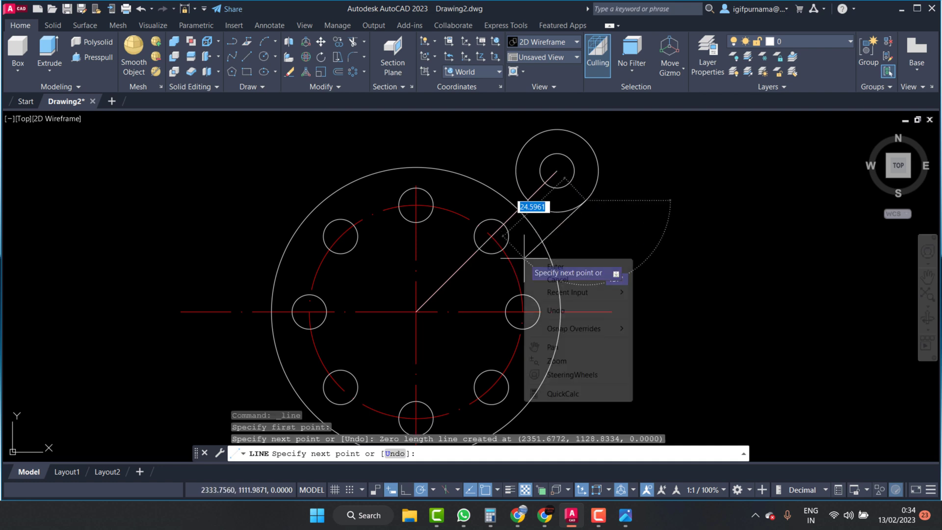
left_click(539, 266)
scroll(540, 245, "up", 2)
scroll(550, 248, "down", 4)
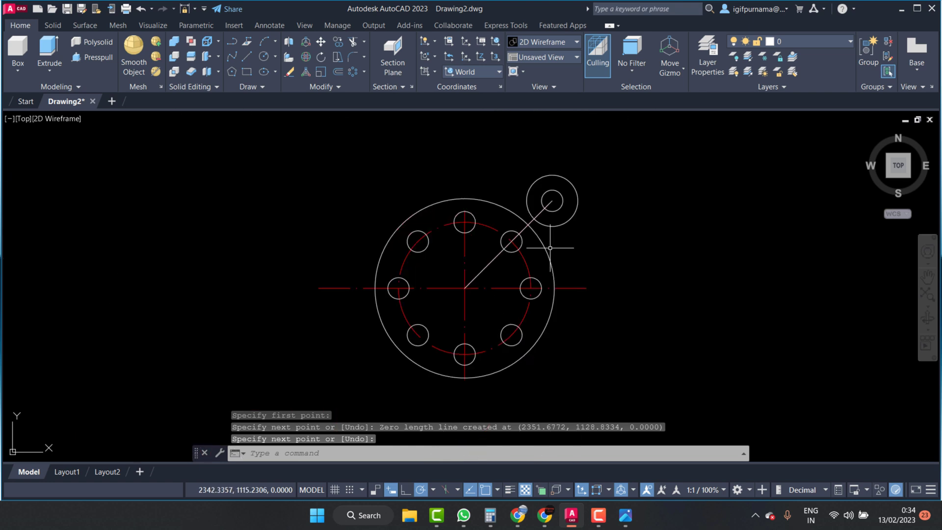
scroll(539, 210, "up", 2)
Step: Redraw the short edge line from the lug circle, parallel to the diagonal
left_click(248, 57)
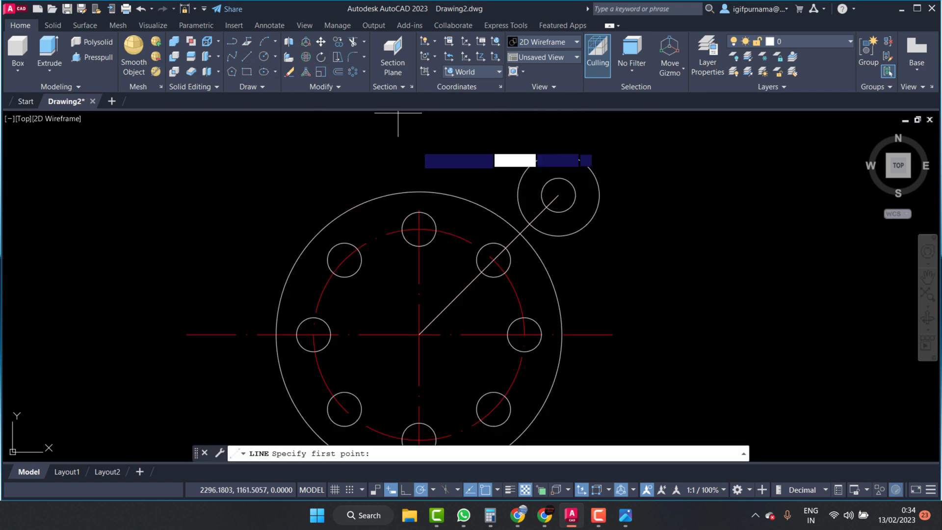
left_click(587, 225)
left_click(526, 279)
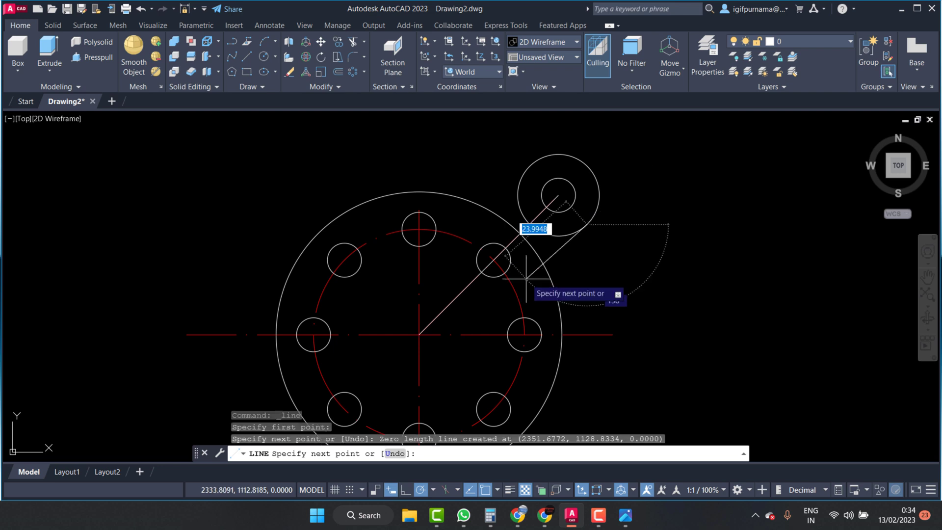
left_click(525, 275)
right_click(525, 275)
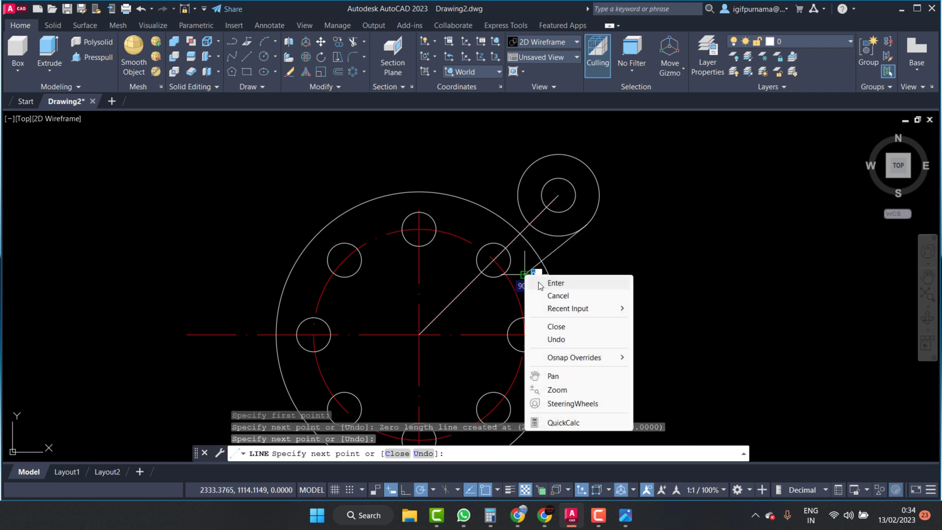
left_click(540, 280)
scroll(562, 242, "down", 2)
scroll(562, 242, "up", 4)
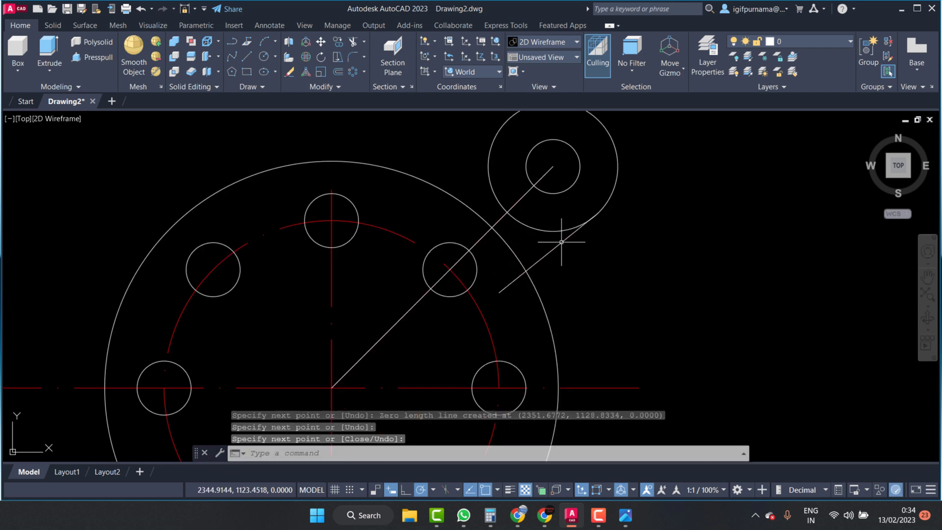
scroll(531, 243, "down", 2)
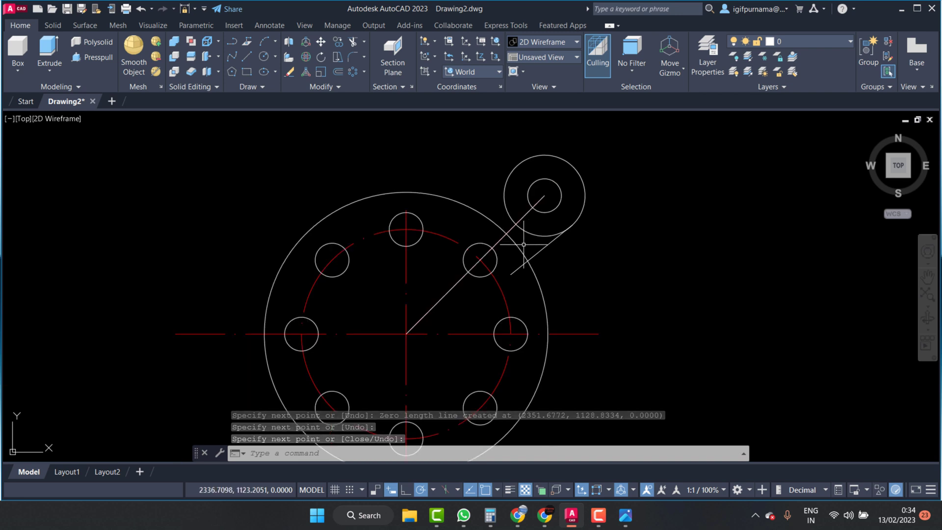
Step: Mirror the short lug edge about the lug-centre-to-plate-centre axis, keeping the original
left_click(338, 88)
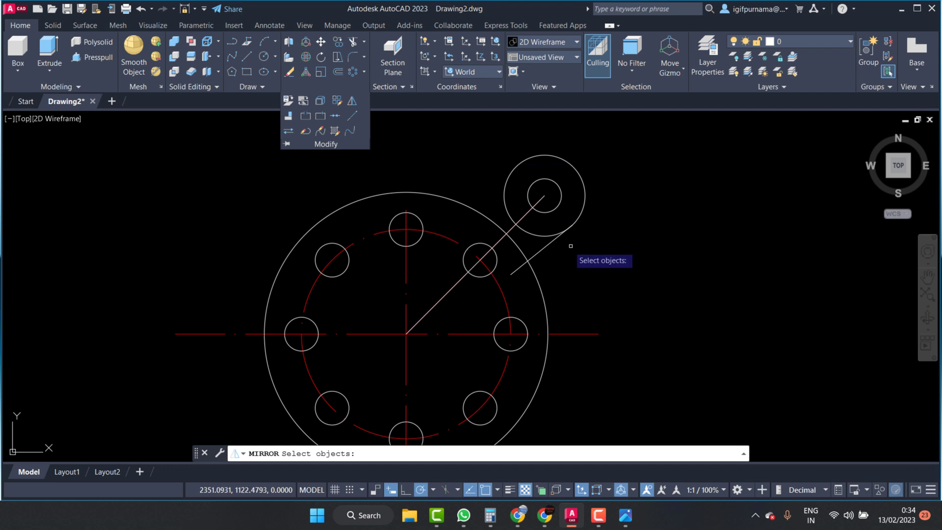
left_click(552, 242)
key("Return")
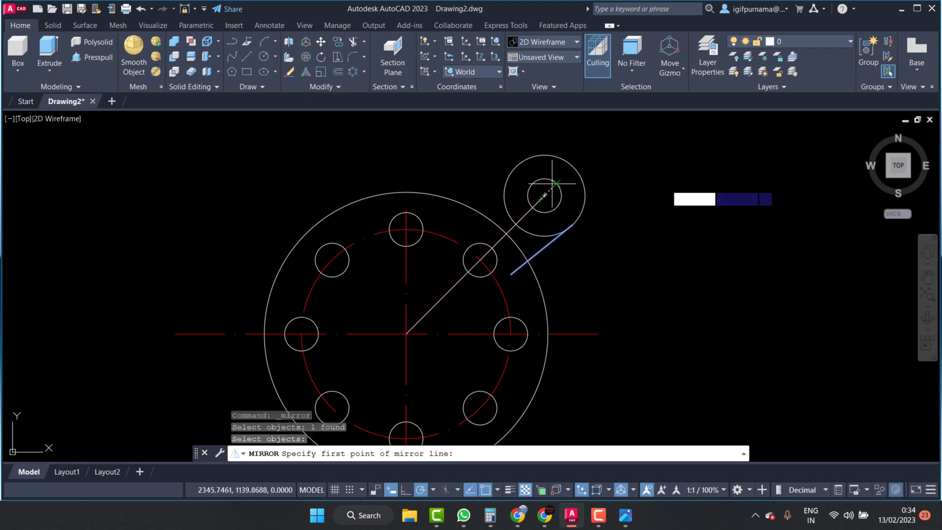
left_click(544, 196)
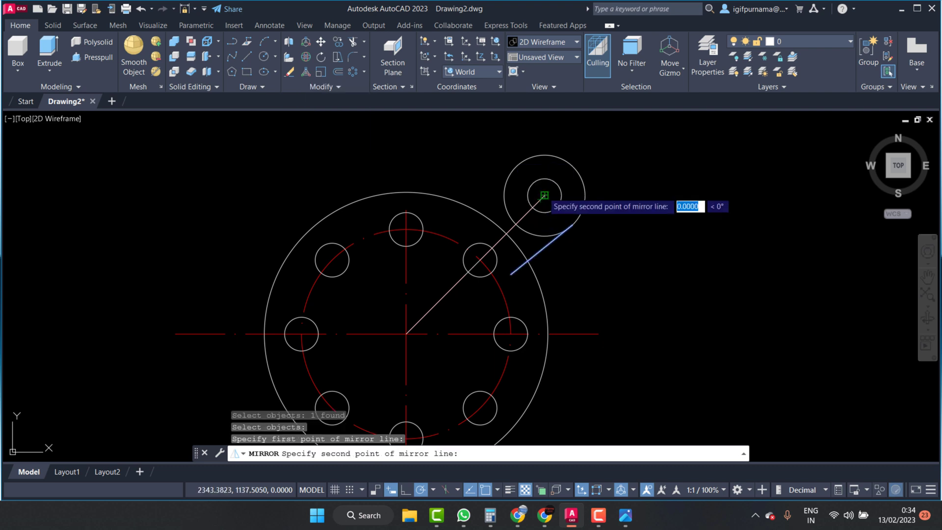
left_click(407, 334)
right_click(407, 334)
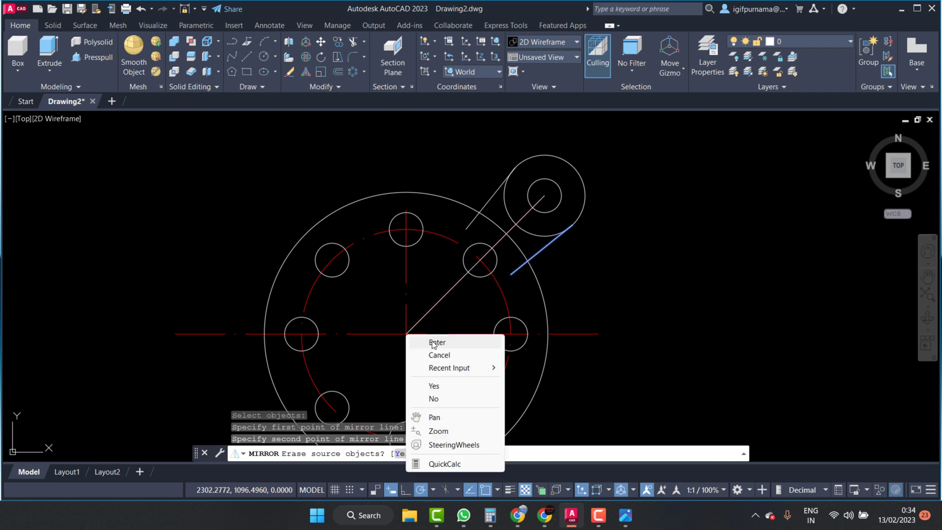
left_click(423, 344)
scroll(471, 167, "up", 2)
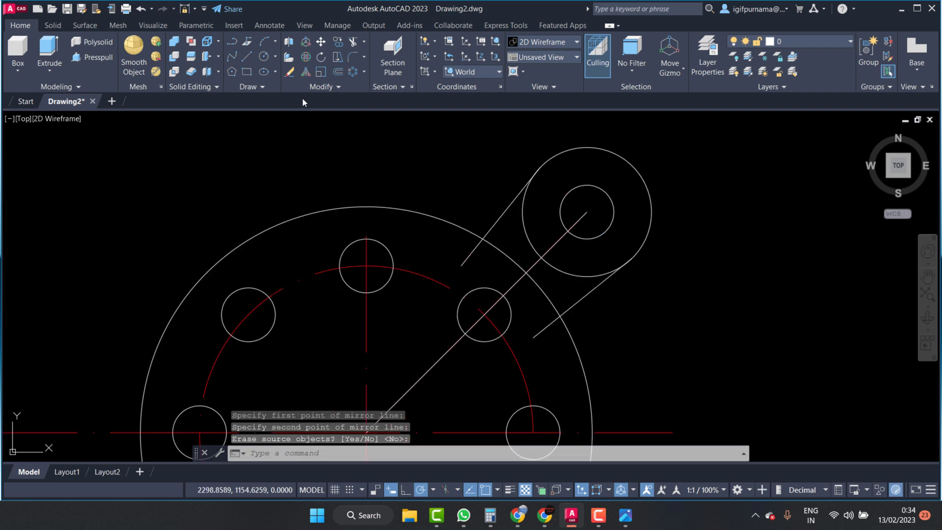
left_click(247, 61)
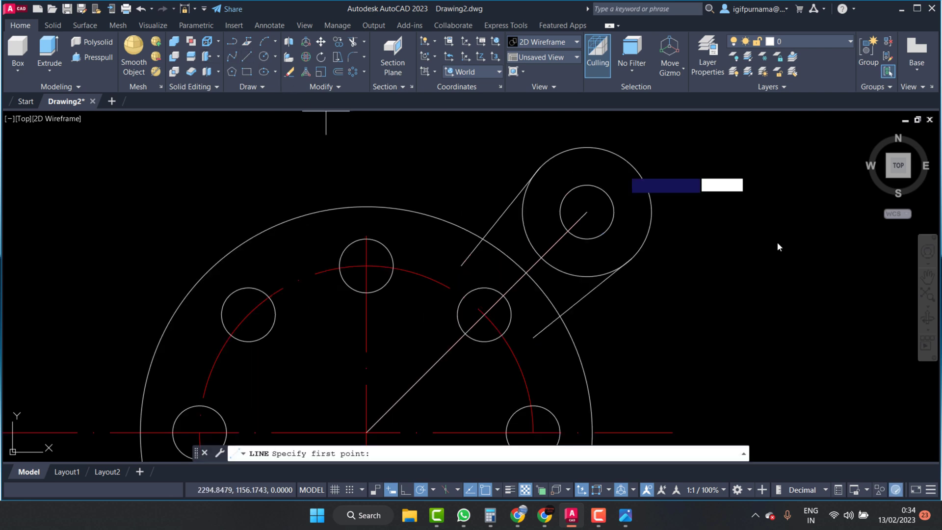
left_click(624, 264)
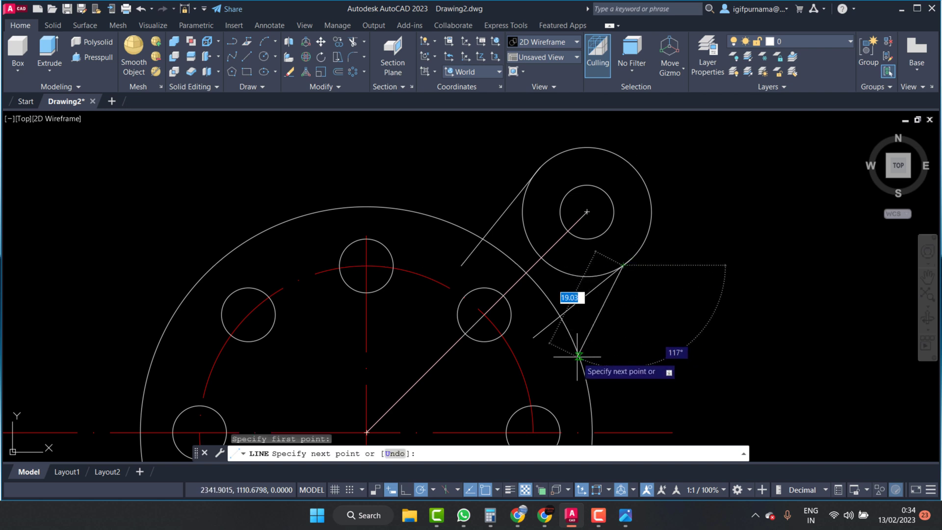
right_click(652, 322)
left_click(687, 344)
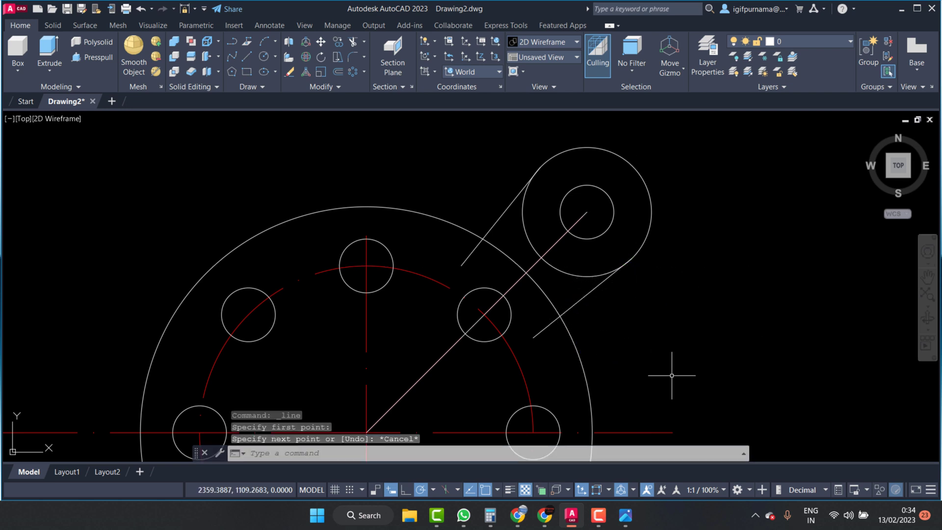
left_click(633, 511)
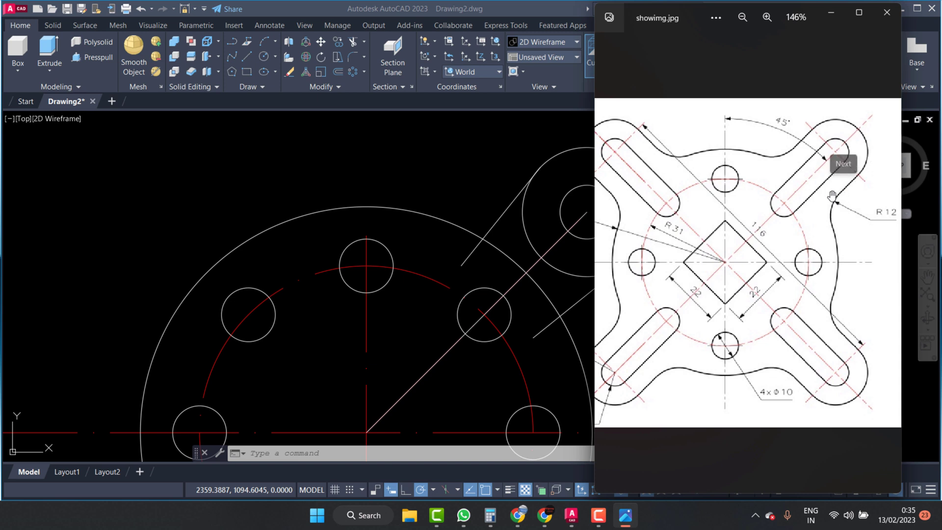
left_click(499, 215)
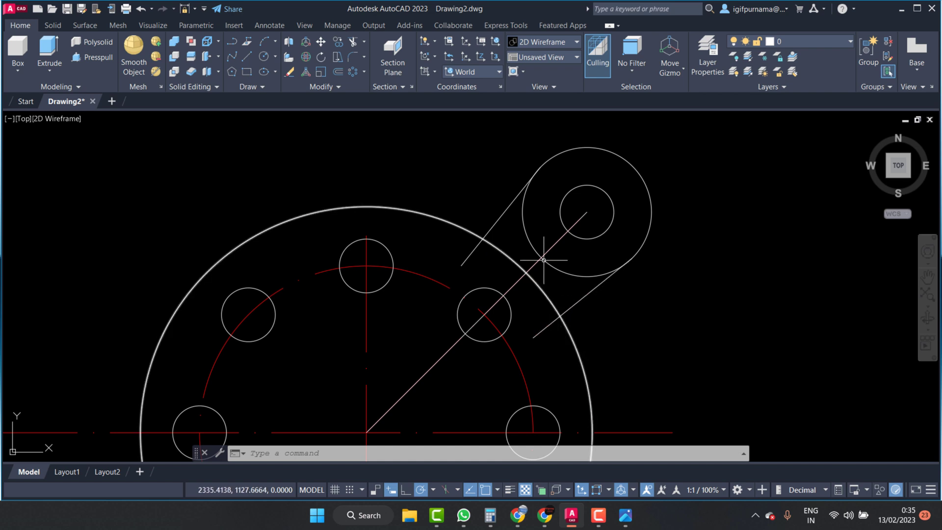
Step: Trim the lug edge inside the outer circle and the R12 arc between the tangent lines
left_click(354, 42)
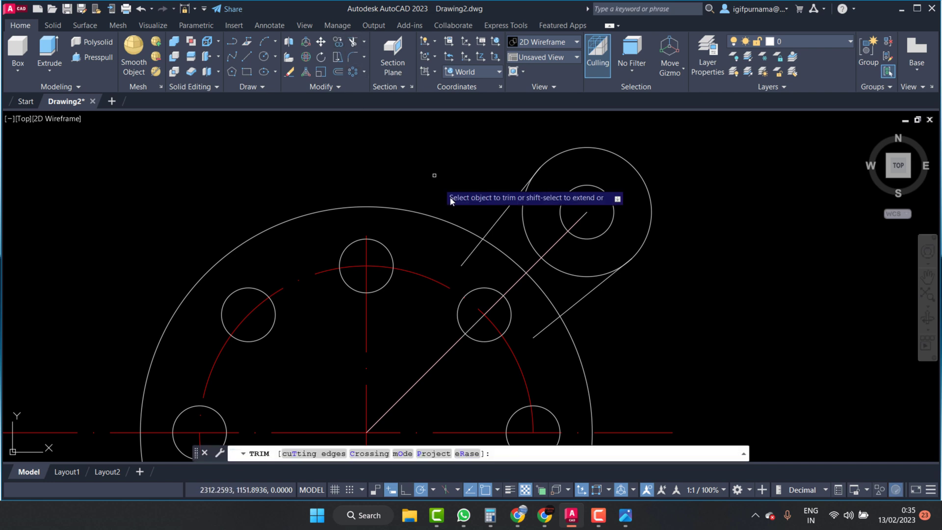
left_click(473, 252)
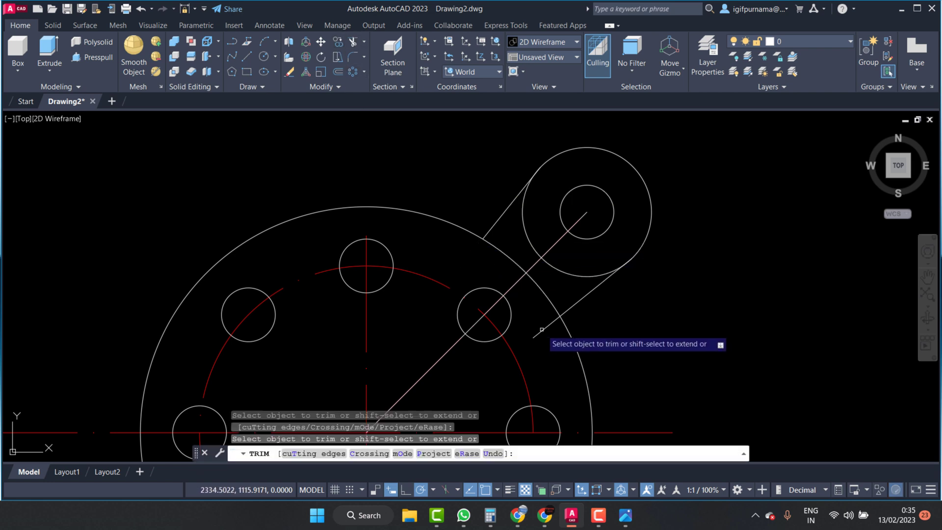
left_click(566, 273)
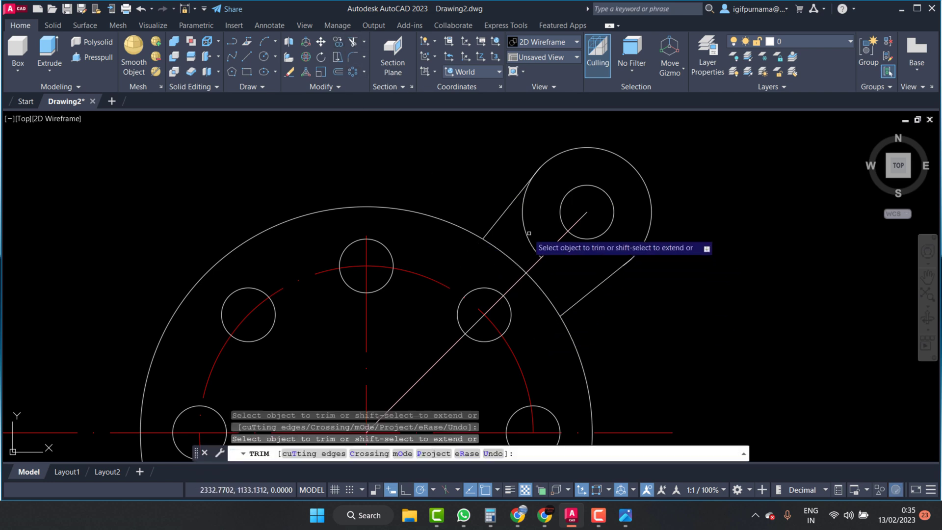
right_click(532, 208)
left_click(545, 214)
left_click(251, 55)
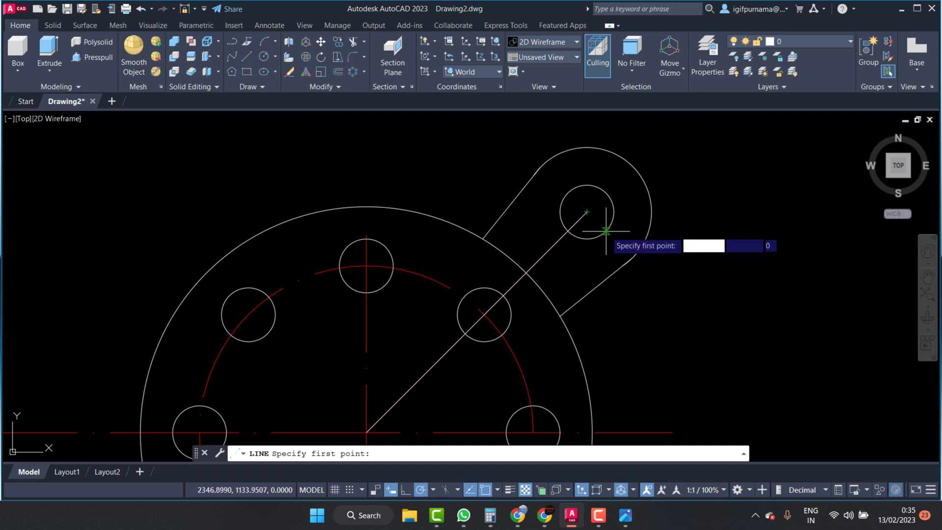
type("1")
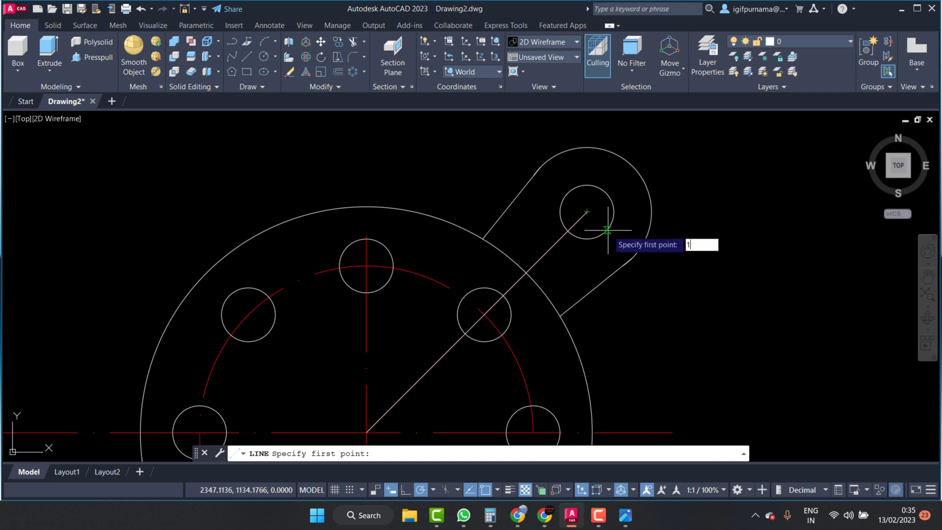
key("Escape")
key("Escape")
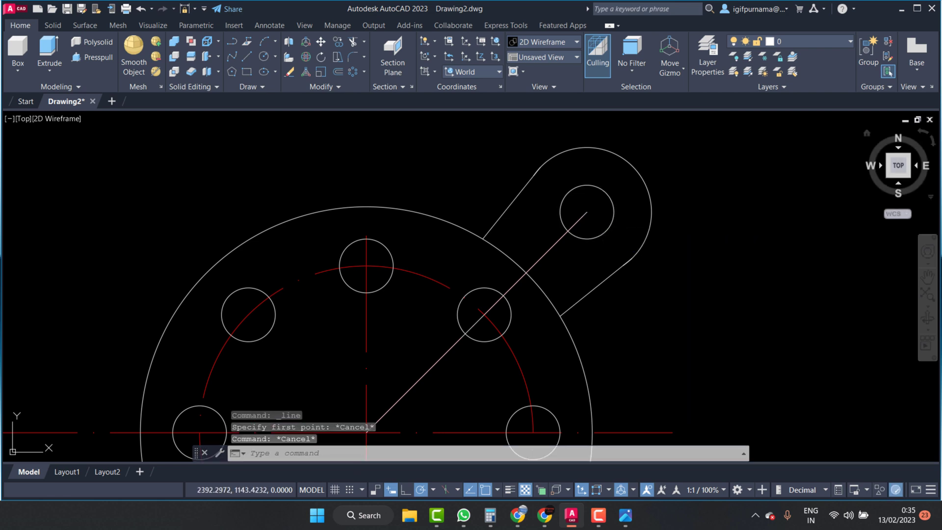
left_click(457, 490)
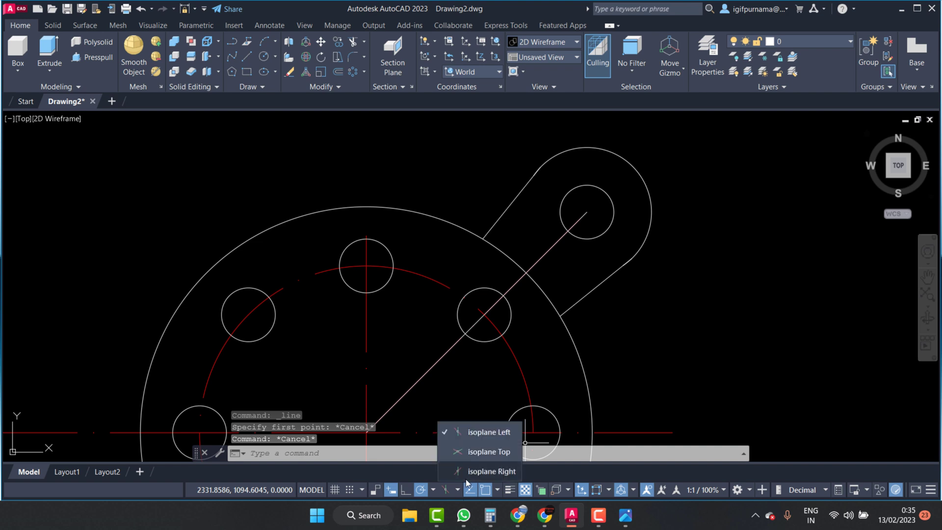
left_click(438, 487)
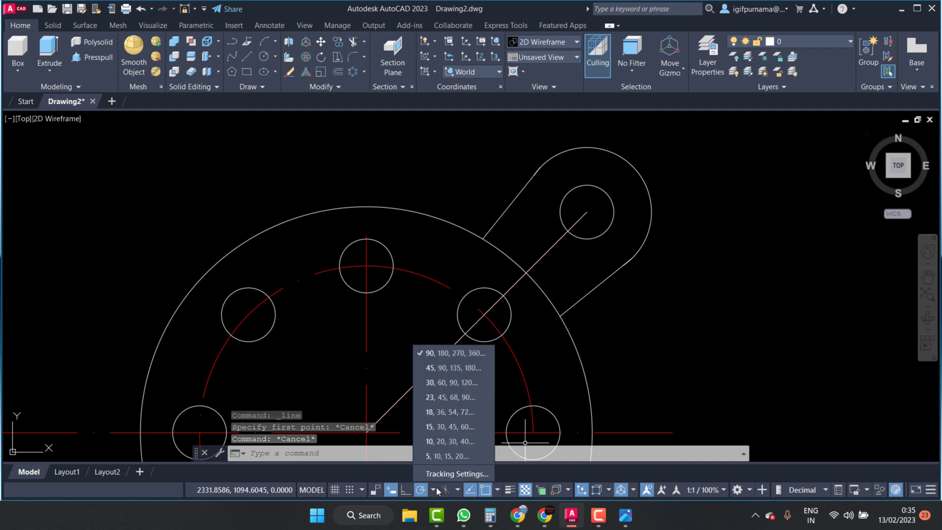
left_click(570, 486)
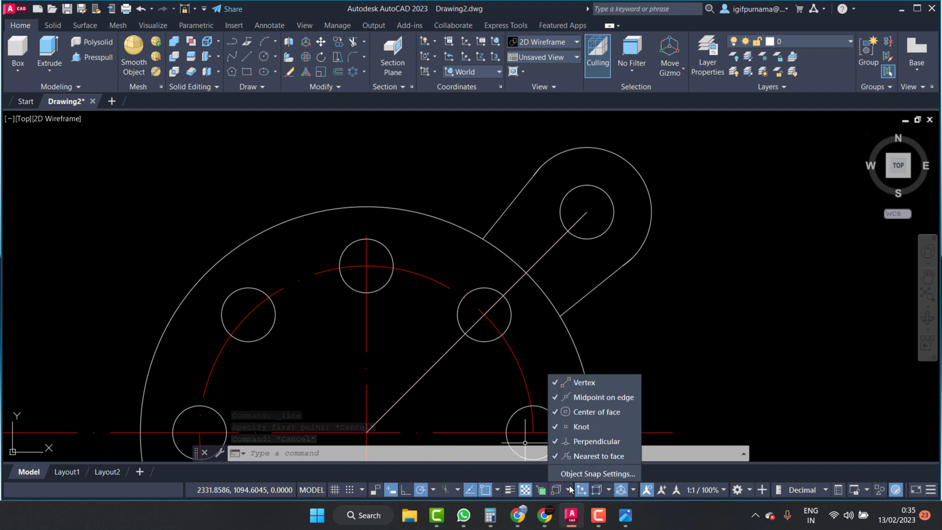
left_click(579, 475)
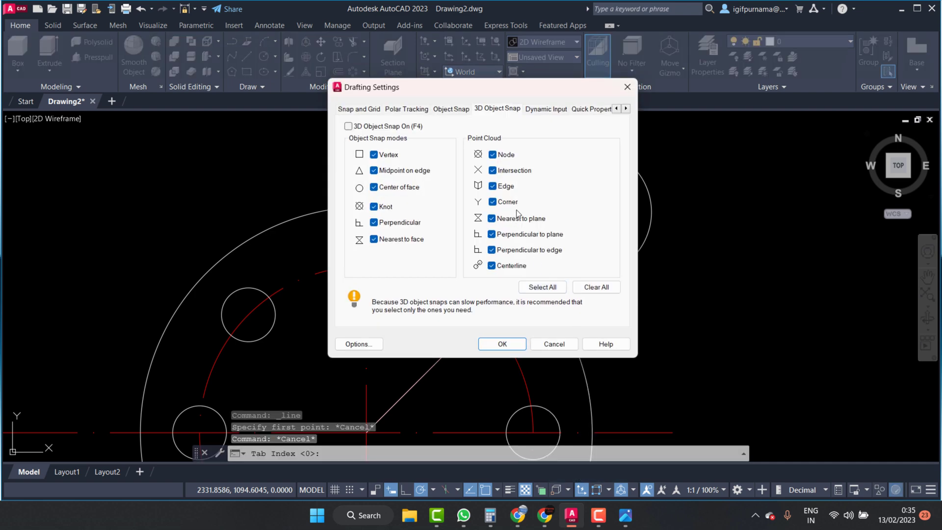
left_click(460, 110)
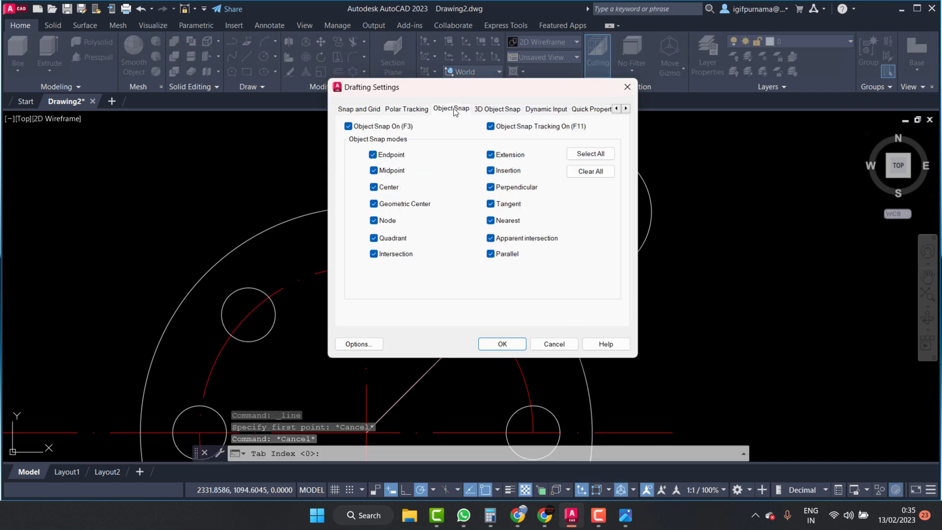
left_click(514, 344)
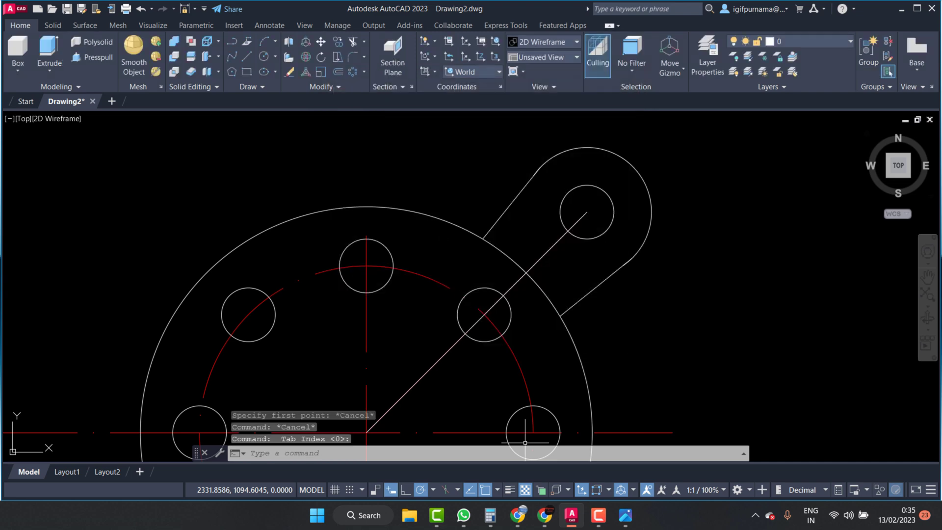
left_click(433, 490)
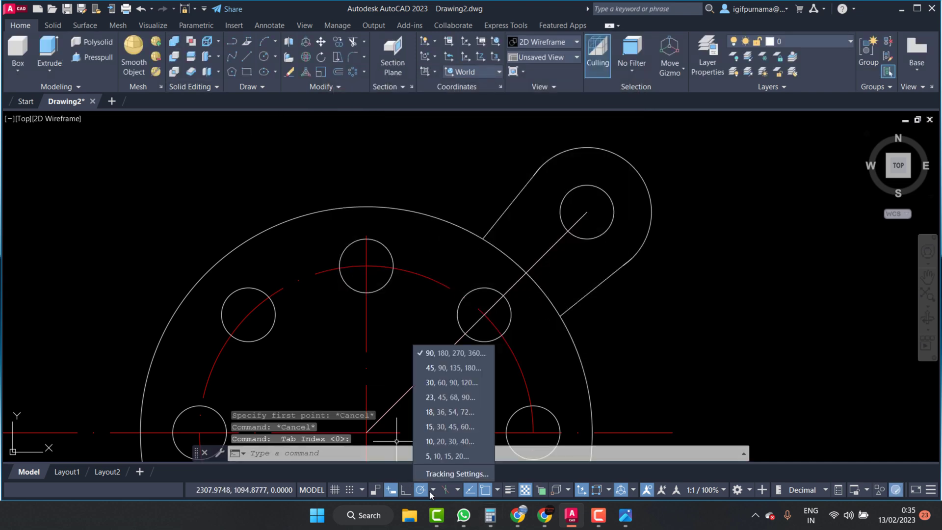
left_click(249, 54)
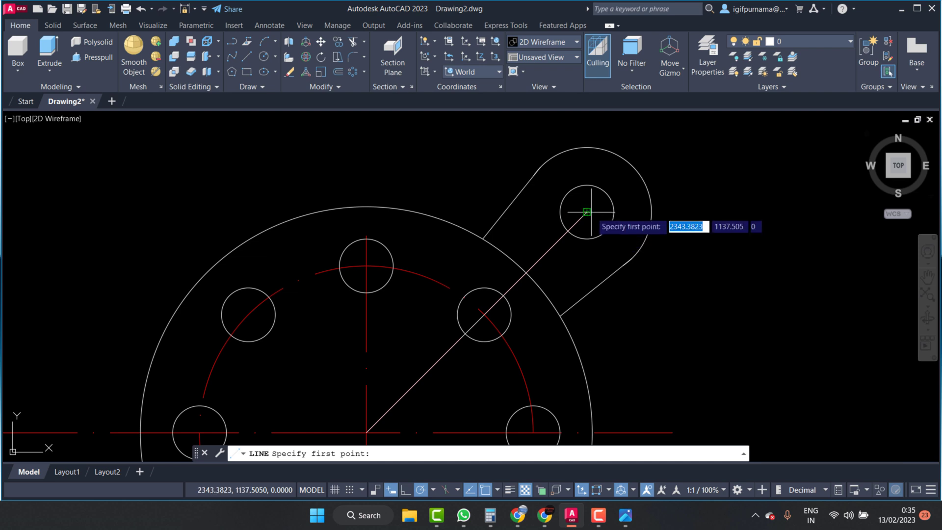
Step: Abandon the unfinished line started at the lug hole
left_click(606, 231)
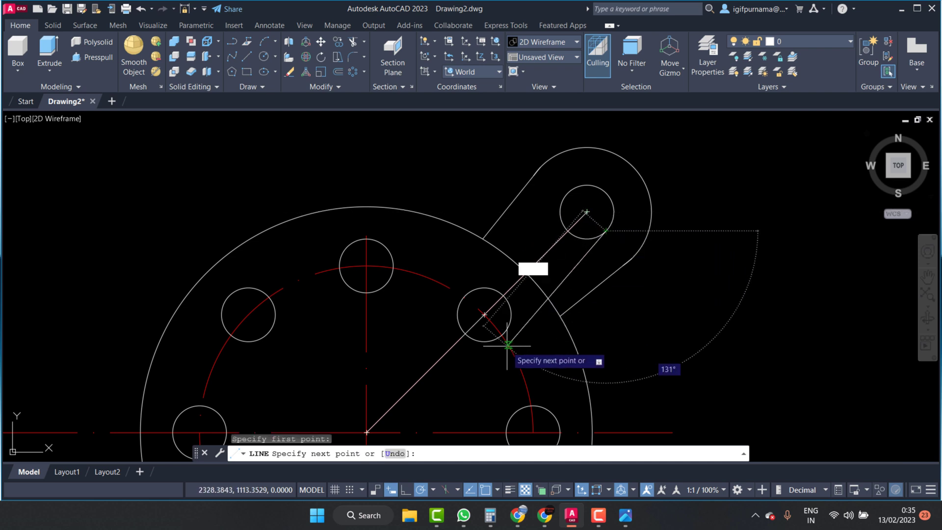
right_click(505, 332)
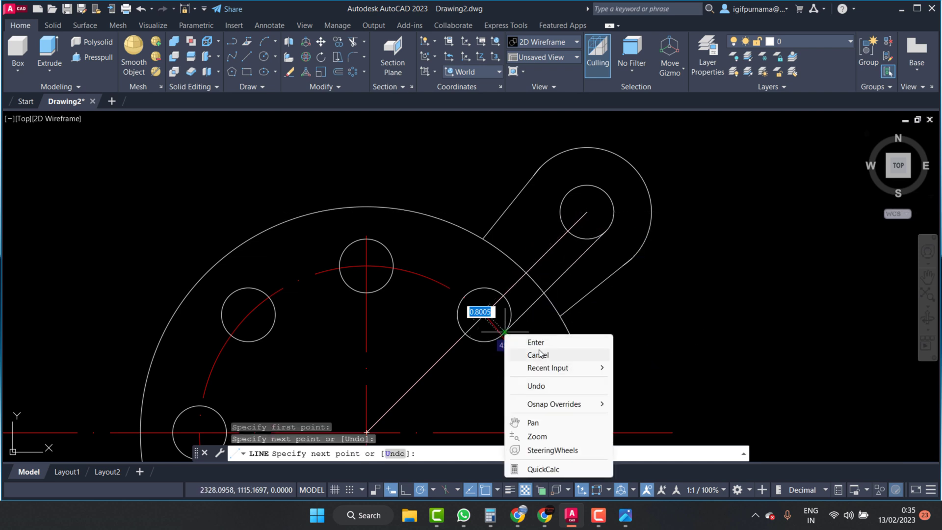
left_click(538, 355)
Step: Mirror the slot side line about the hole-centre axis, keeping the original
left_click(341, 88)
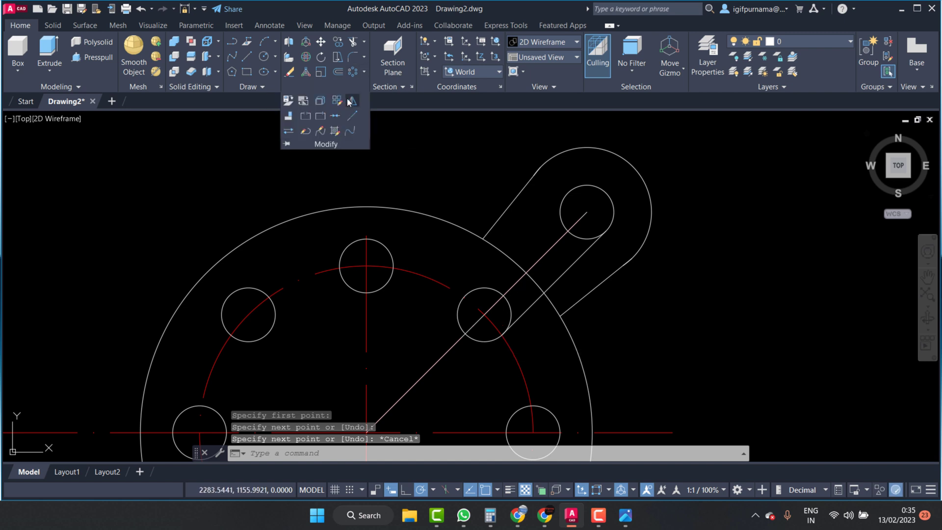
left_click(532, 308)
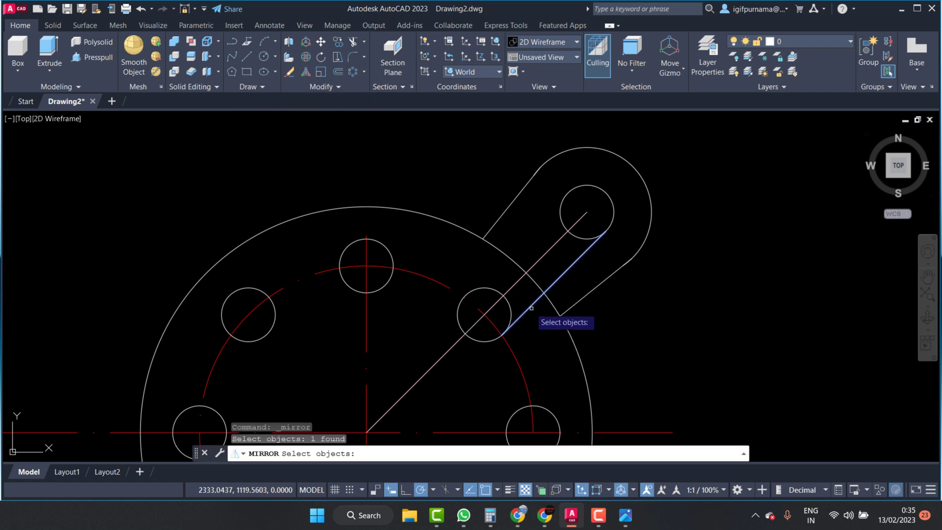
key("Return")
left_click(484, 315)
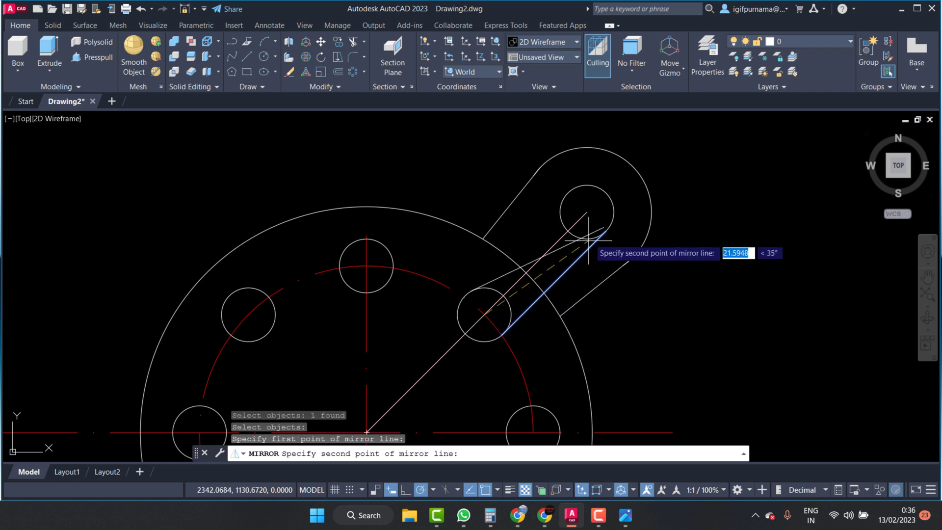
left_click(586, 213)
right_click(587, 213)
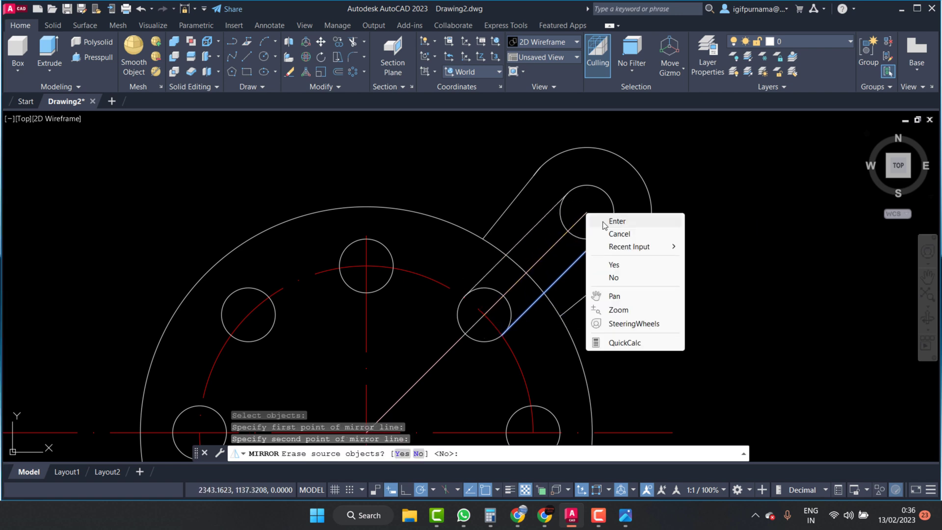
left_click(615, 219)
Step: Trim the inner arcs of the end circles to open the slot
left_click(352, 43)
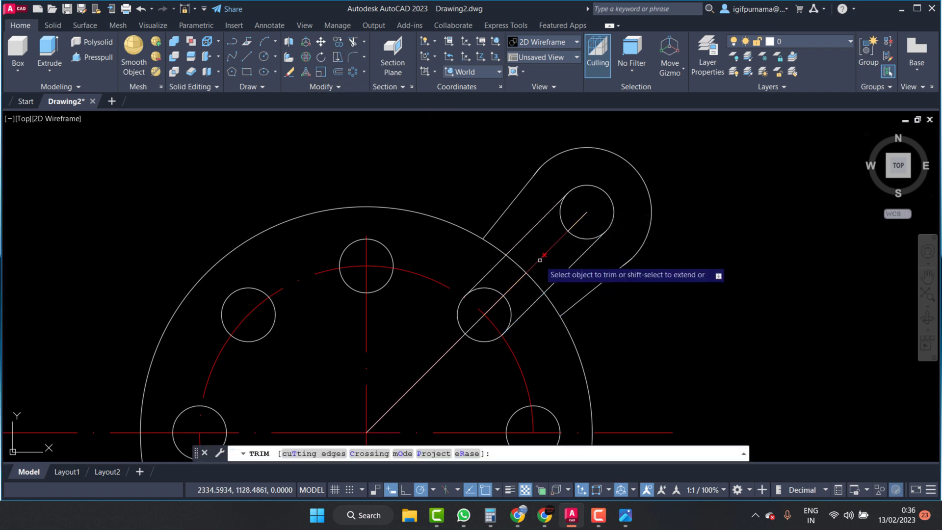
left_click(573, 234)
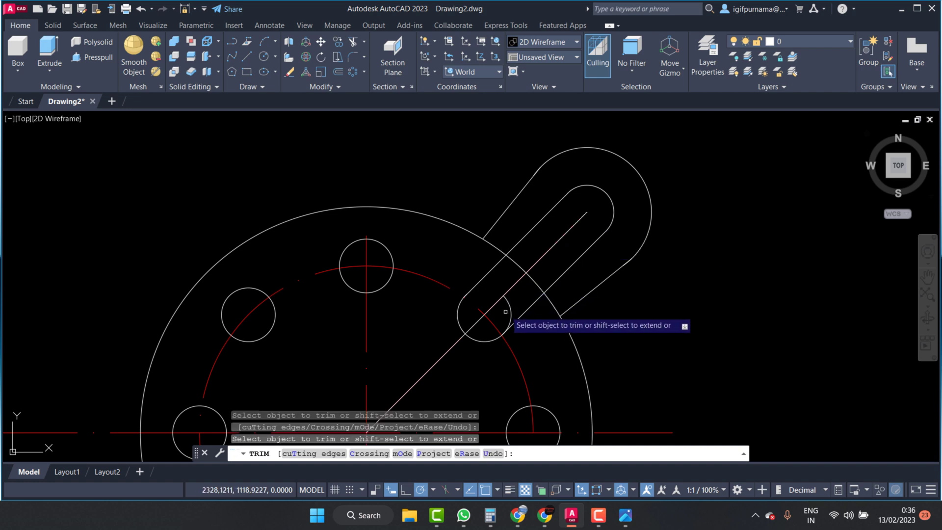
right_click(549, 241)
left_click(558, 239)
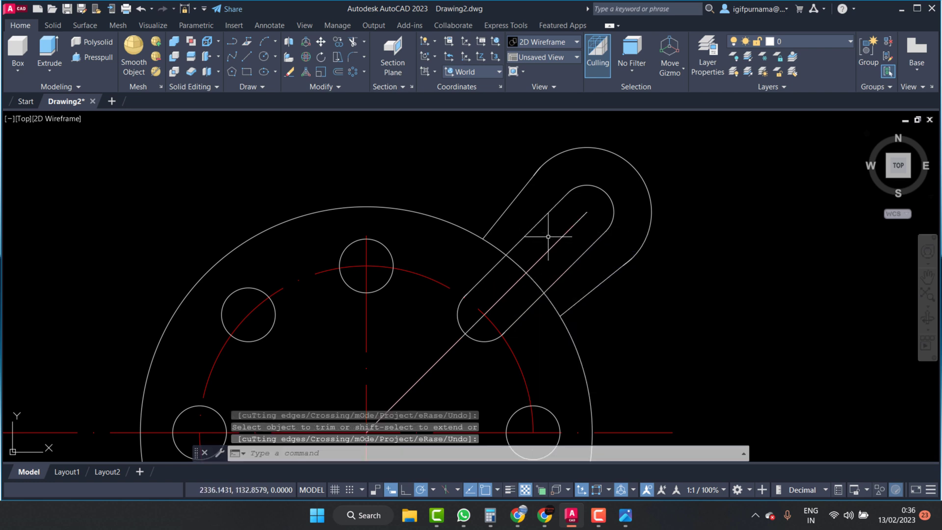
scroll(566, 187, "down", 2)
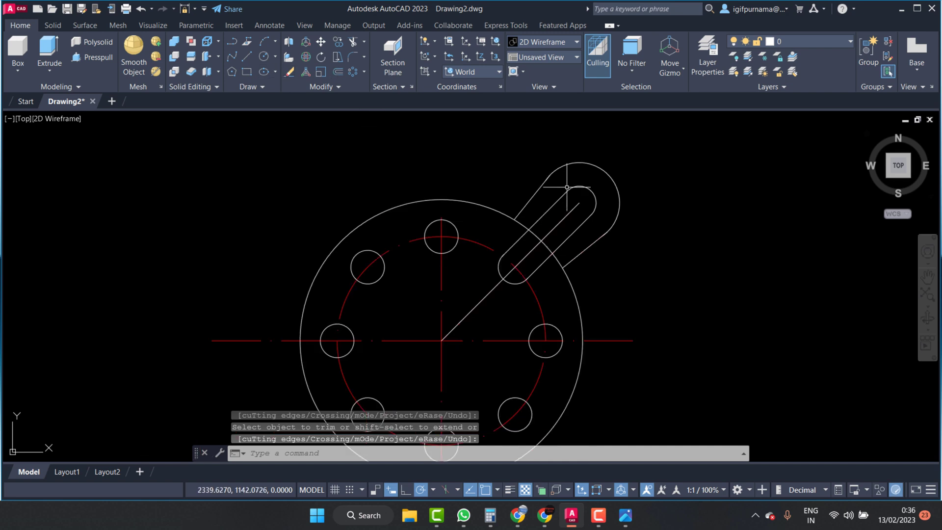
scroll(573, 186, "down", 2)
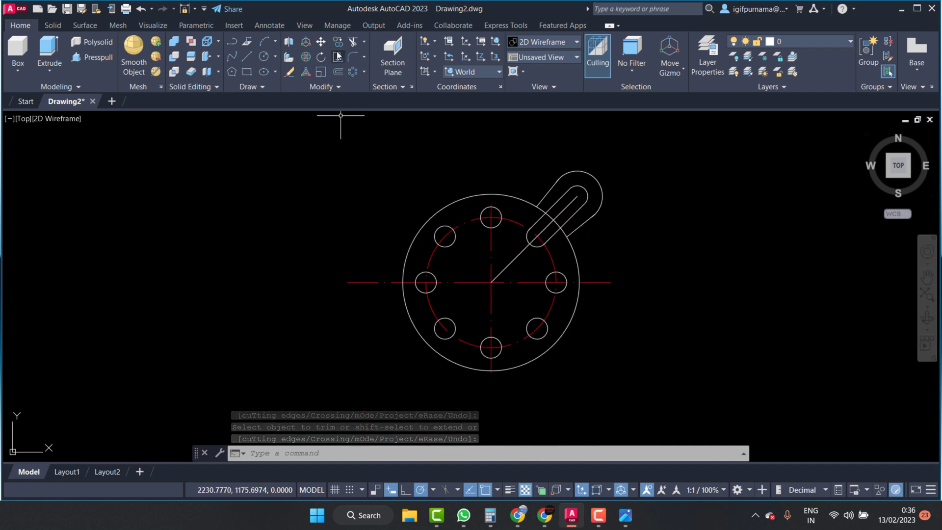
Step: Start a polar array and select the lug outlines, slot lines and slot arc
left_click(353, 73)
scroll(584, 226, "up", 2)
scroll(630, 211, "down", 2)
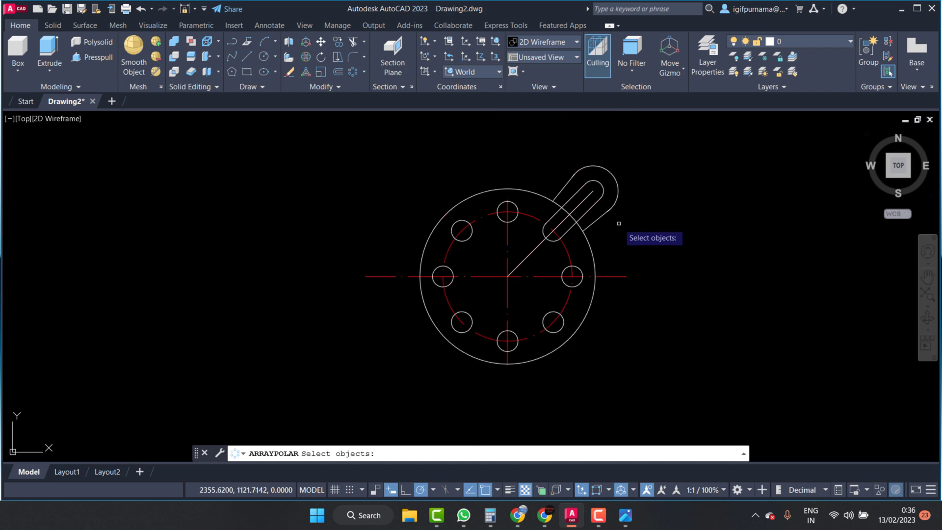
left_click(652, 232)
left_click(611, 186)
scroll(589, 216, "up", 2)
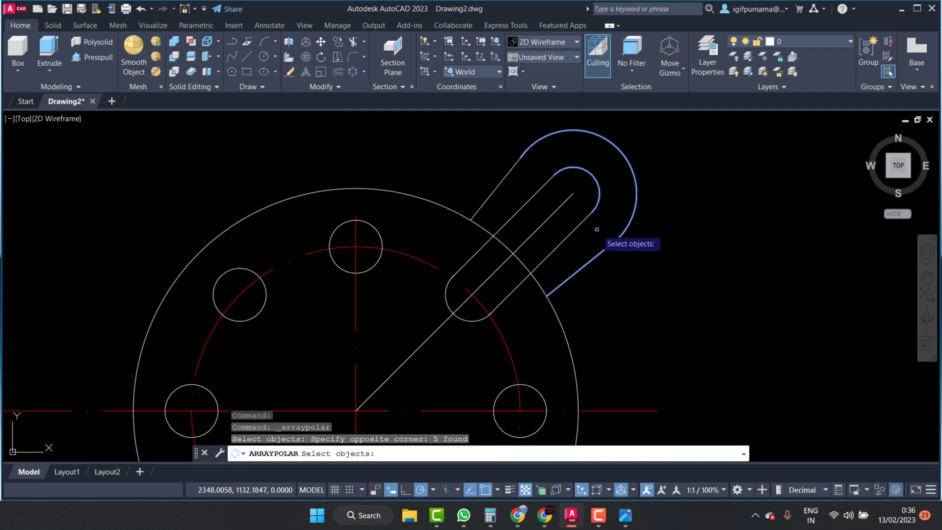
left_click(575, 217)
left_click(547, 203)
left_click(500, 172)
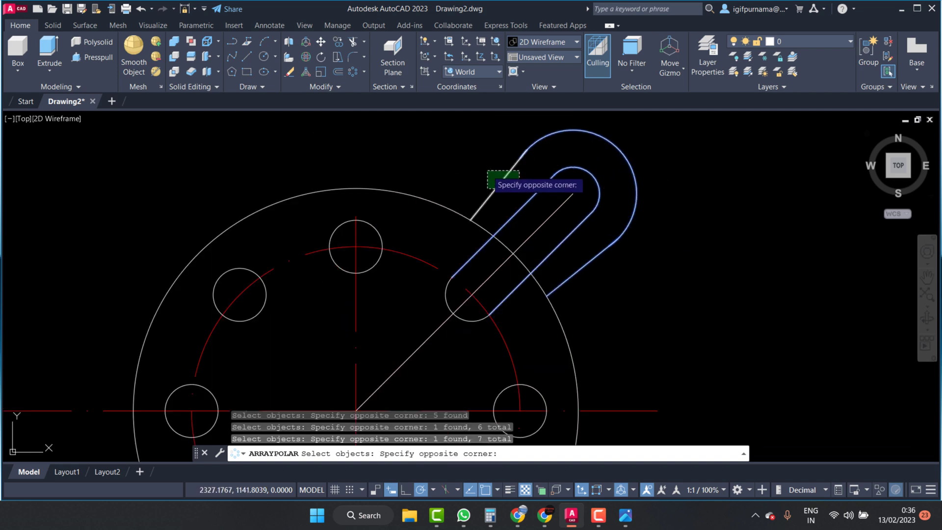
left_click(446, 299)
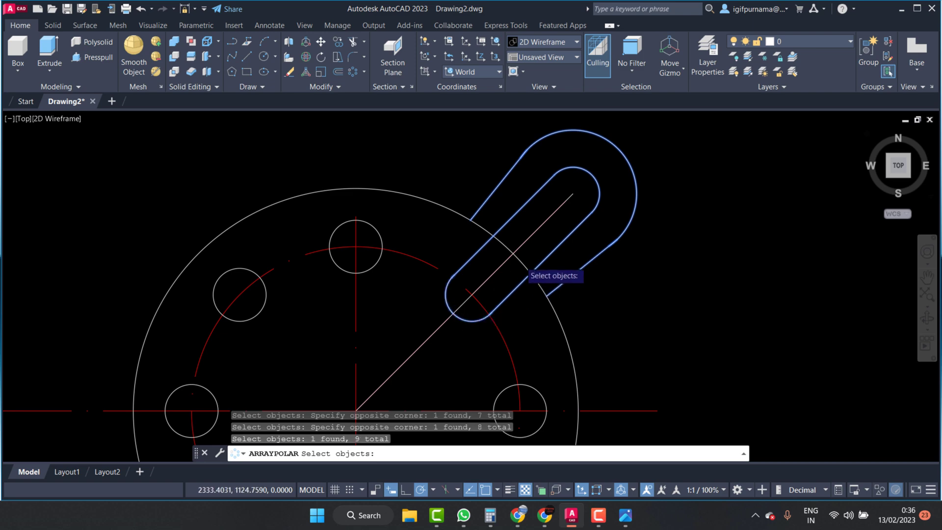
scroll(519, 265, "down", 4)
key("Return")
Step: Centre the array on the plate centre and finalise four lugs over 360°
scroll(456, 333, "up", 2)
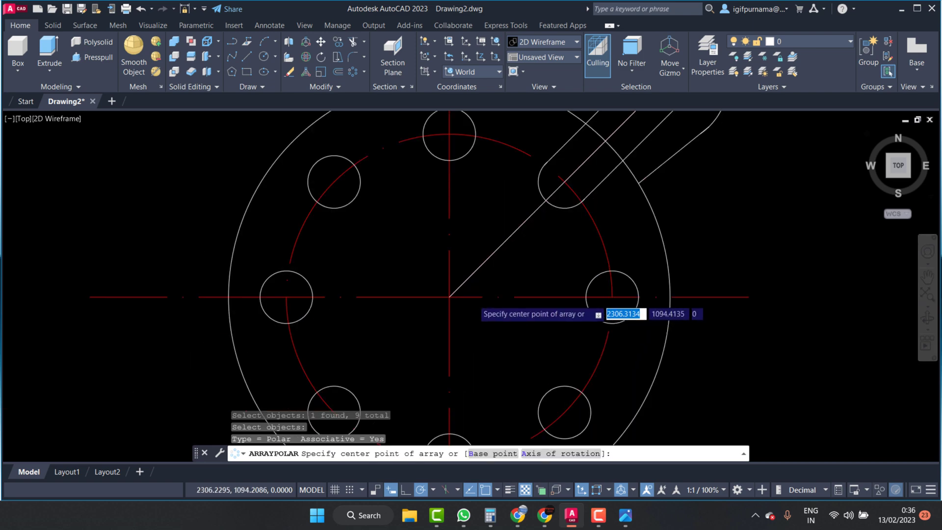
scroll(457, 324, "down", 3)
left_click(466, 285)
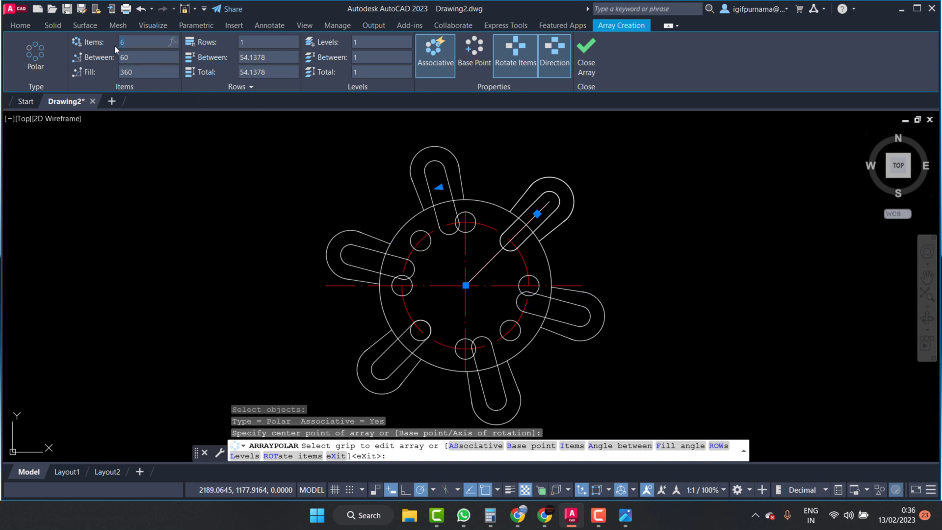
left_click(620, 526)
left_click(620, 526)
left_click(591, 44)
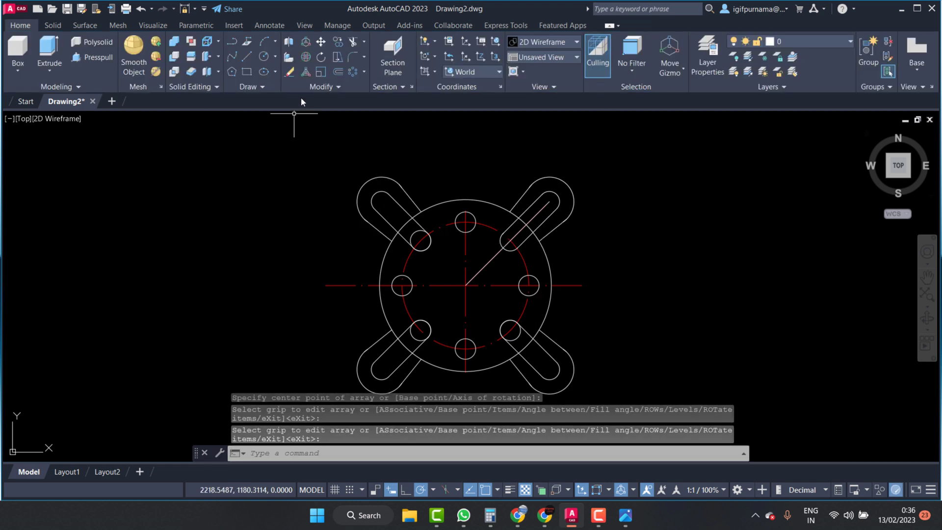
Step: Erase the three leftover full circles at the inner ends of the lugs
type("e")
key("Return")
scroll(417, 243, "up", 4)
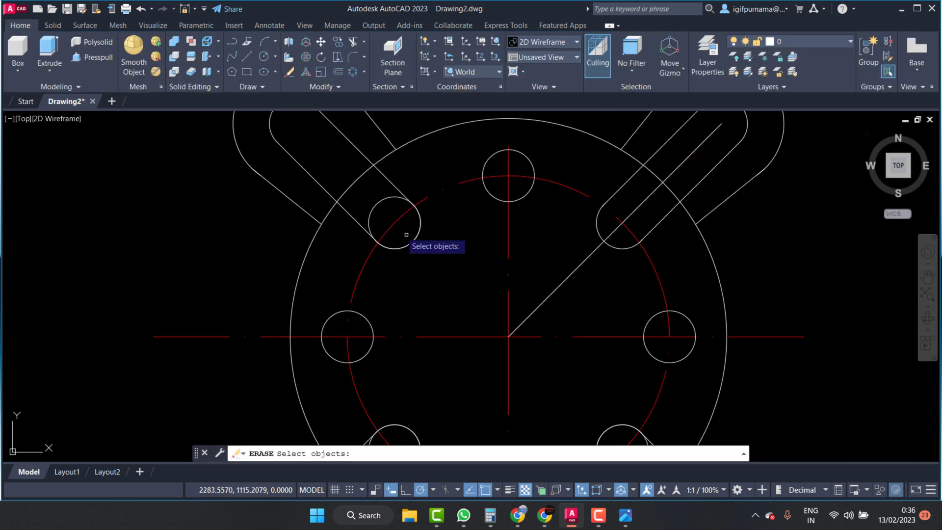
left_click(378, 209)
scroll(387, 186, "down", 3)
scroll(383, 302, "up", 3)
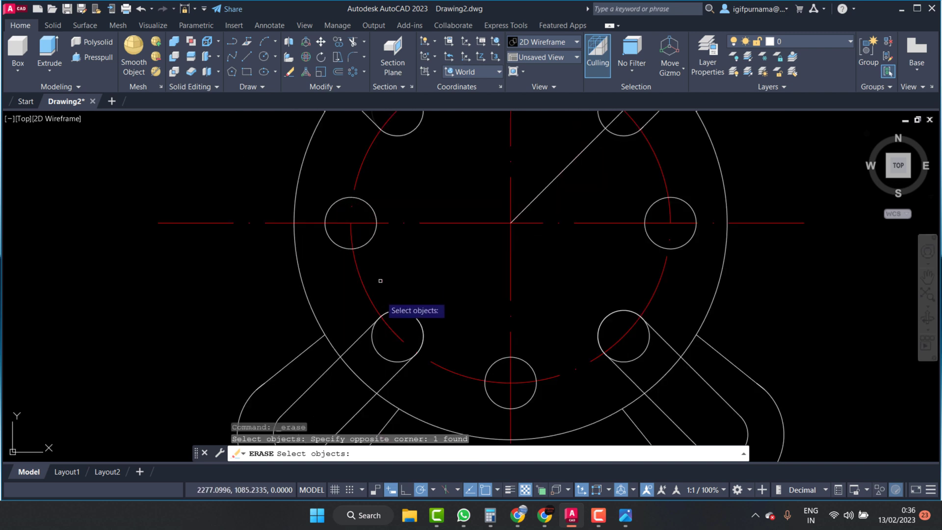
left_click(379, 352)
left_click(664, 363)
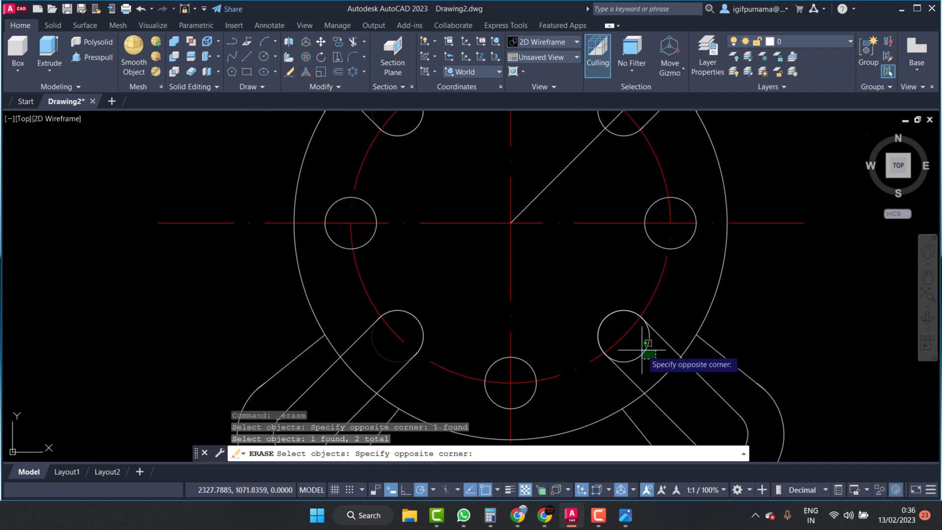
left_click(643, 338)
key("Return")
scroll(658, 295, "down", 3)
scroll(657, 229, "up", 1)
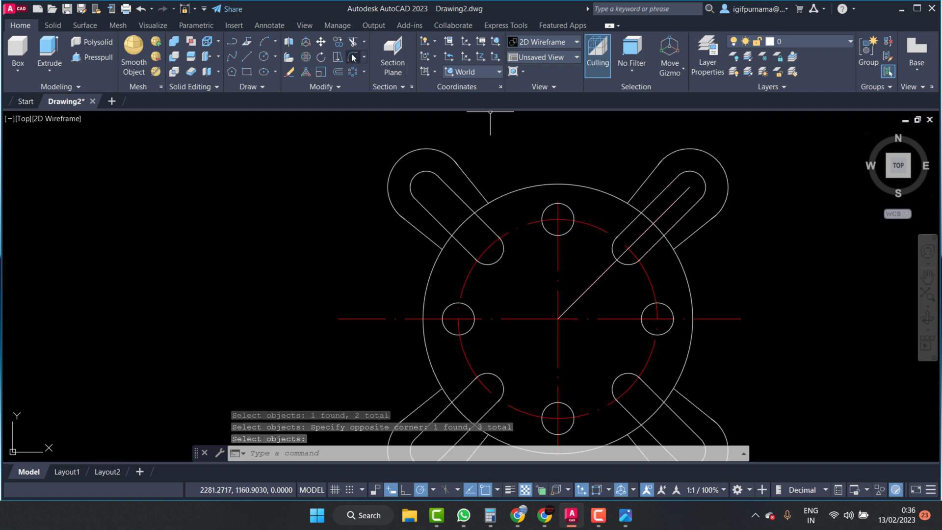
Step: Recheck the R12 blends on the reference drawing image and begin a fillet
left_click(626, 515)
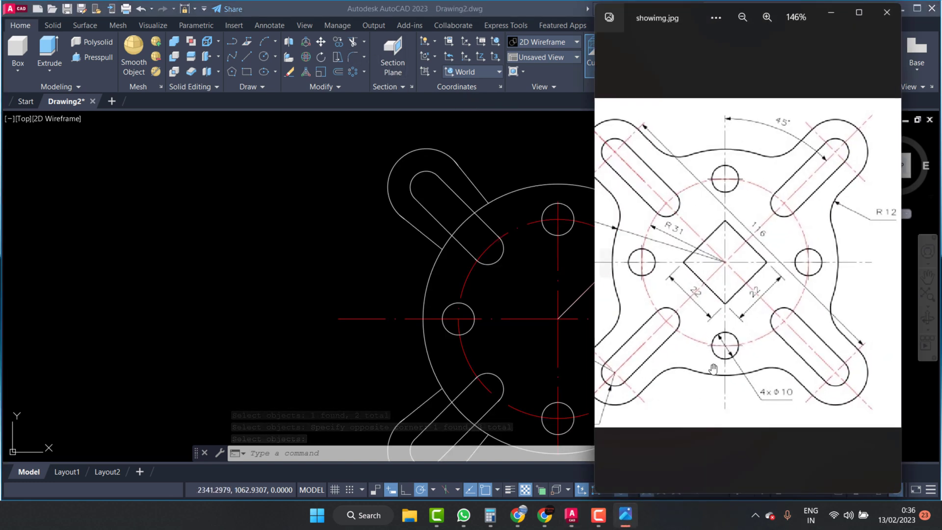
left_click_drag(829, 196, 812, 210)
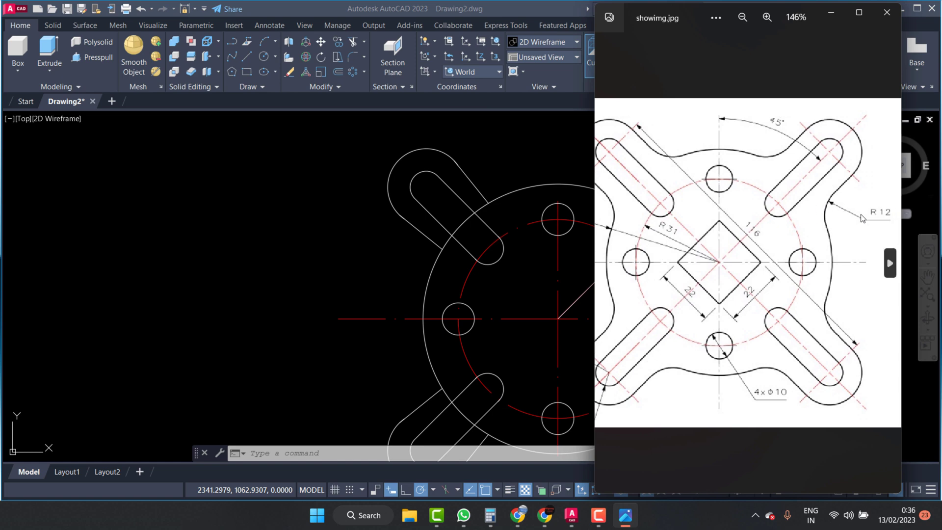
left_click(831, 12)
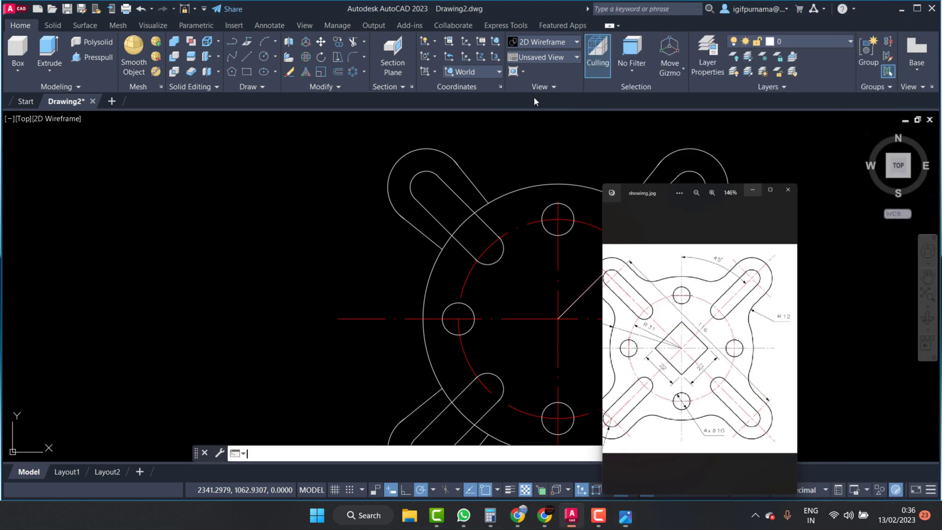
type("f")
key("Return")
Step: Explode the polar lug array into separate objects
right_click(609, 211)
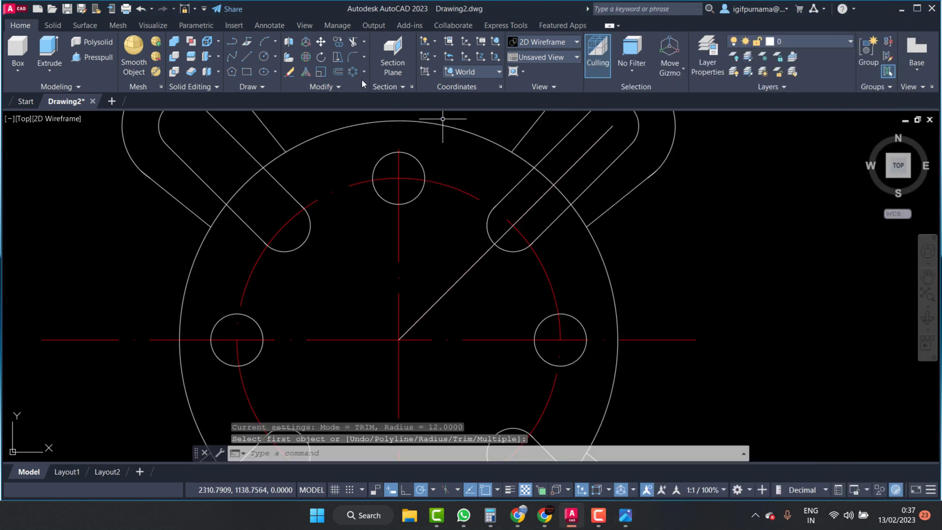
key("Escape")
left_click(613, 205)
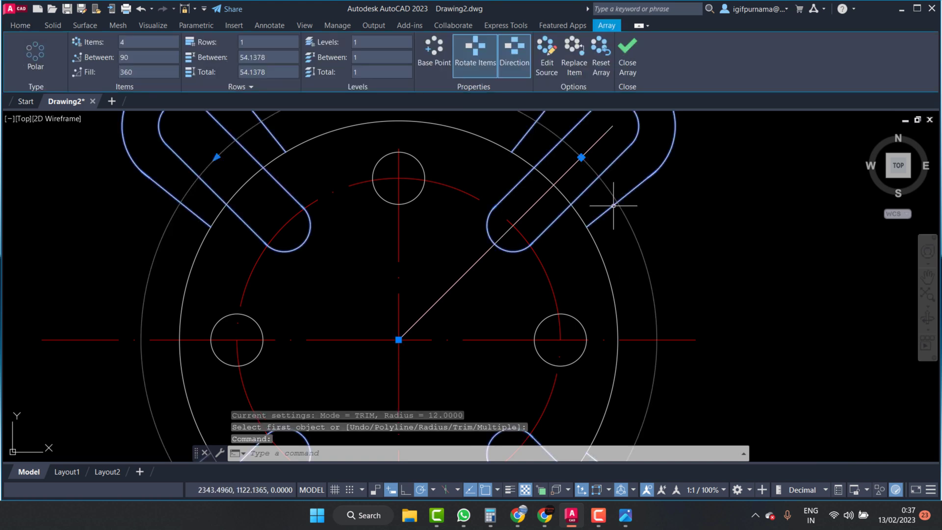
left_click(628, 54)
left_click(311, 82)
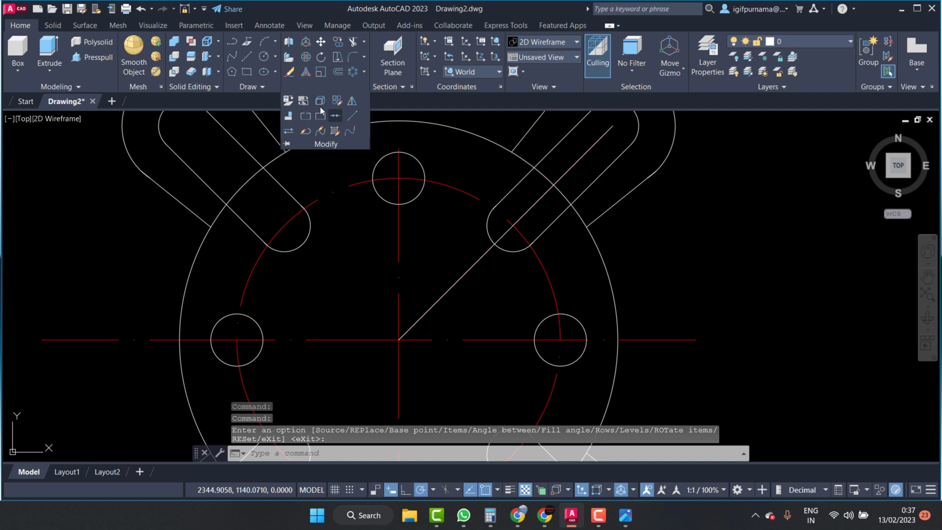
left_click(336, 131)
left_click(625, 194)
key("Return")
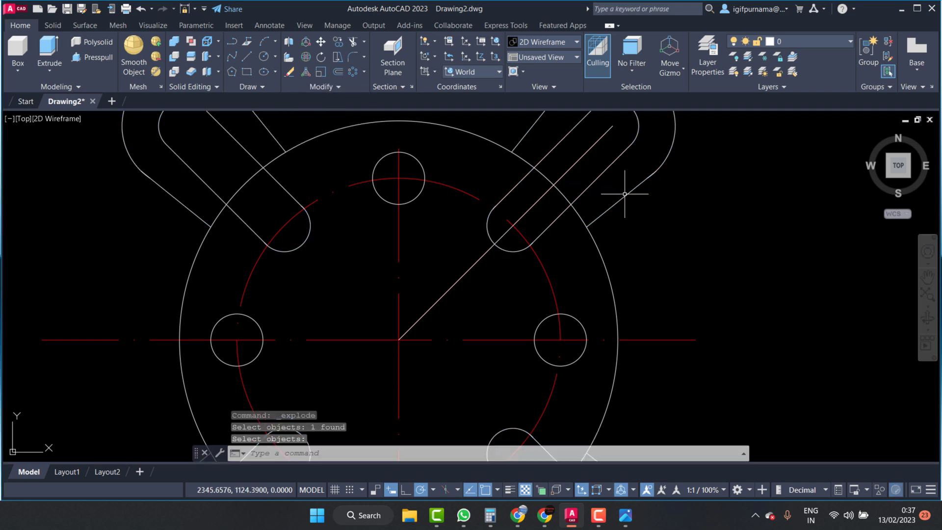
left_click(617, 207)
left_click(635, 223)
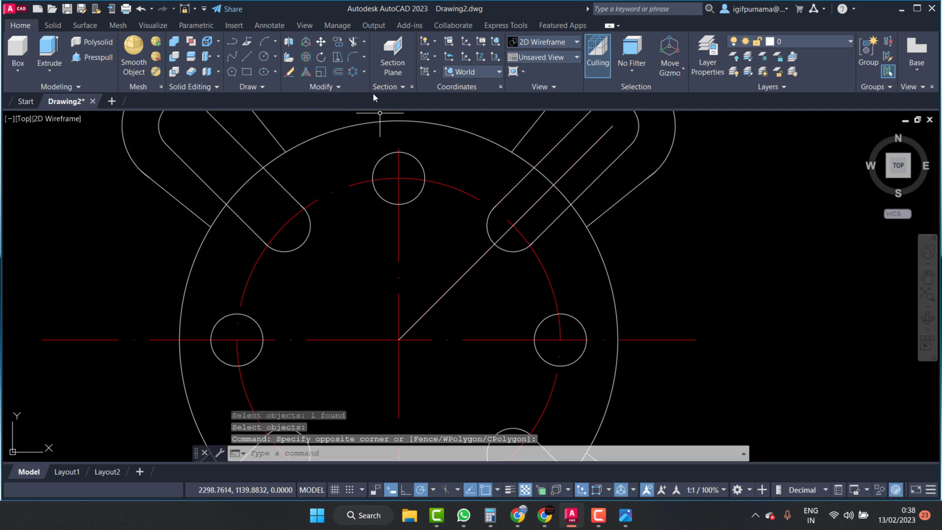
Step: Fillet the upper-right and lower-right lug sides to the big circle with radius 12
left_click(353, 58)
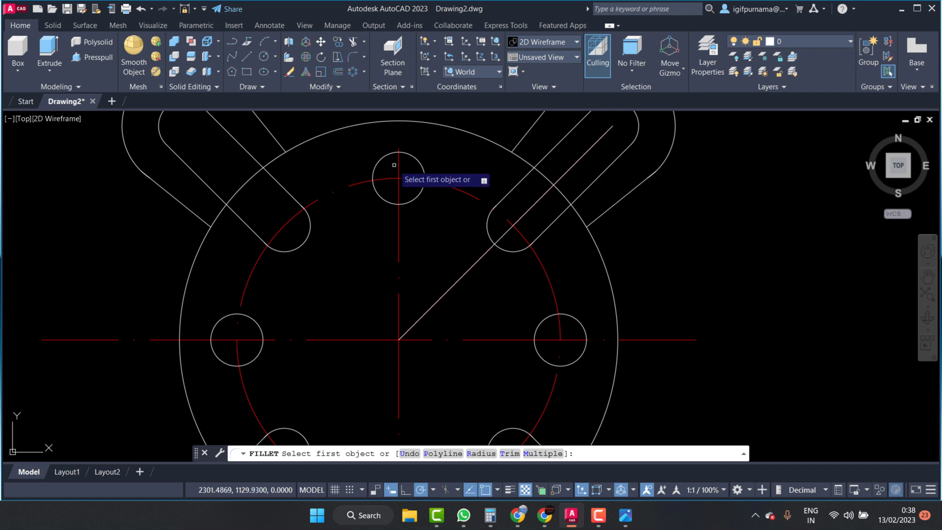
type("r")
key("Return")
type("12")
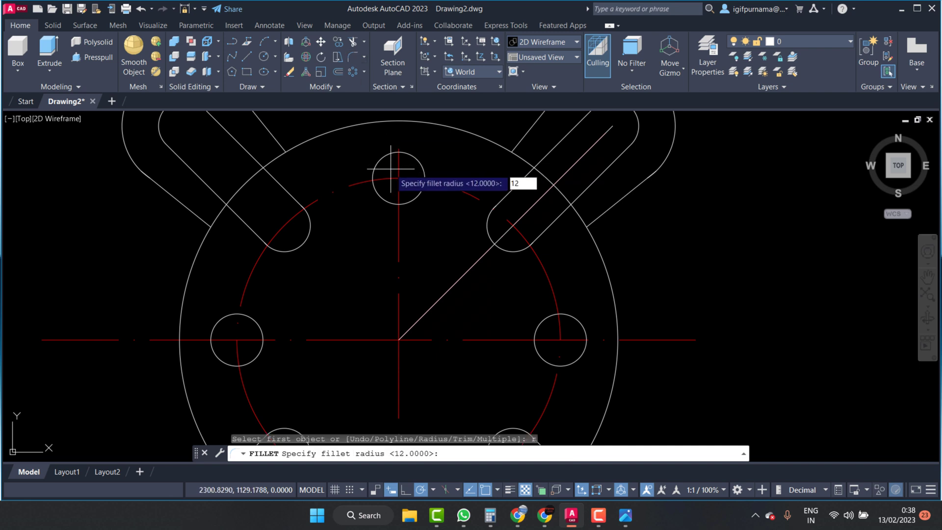
key("Return")
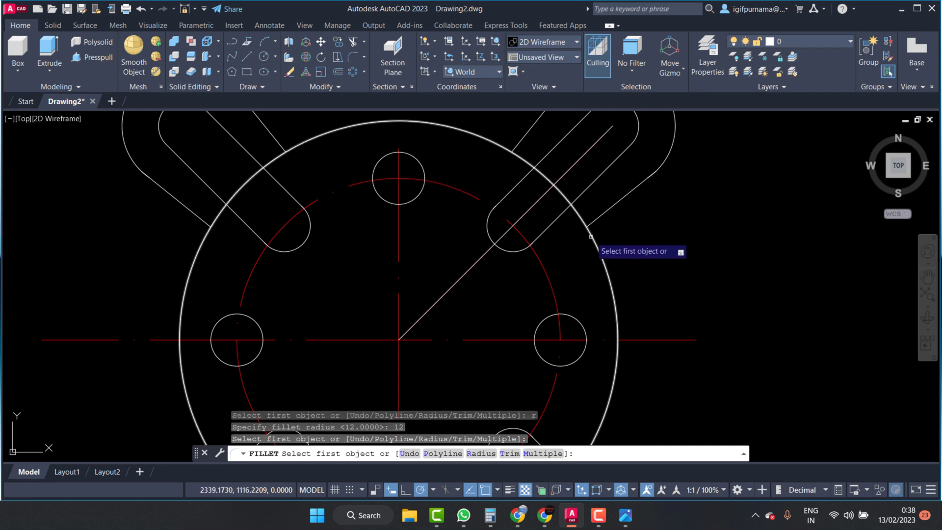
left_click(591, 236)
left_click(599, 216)
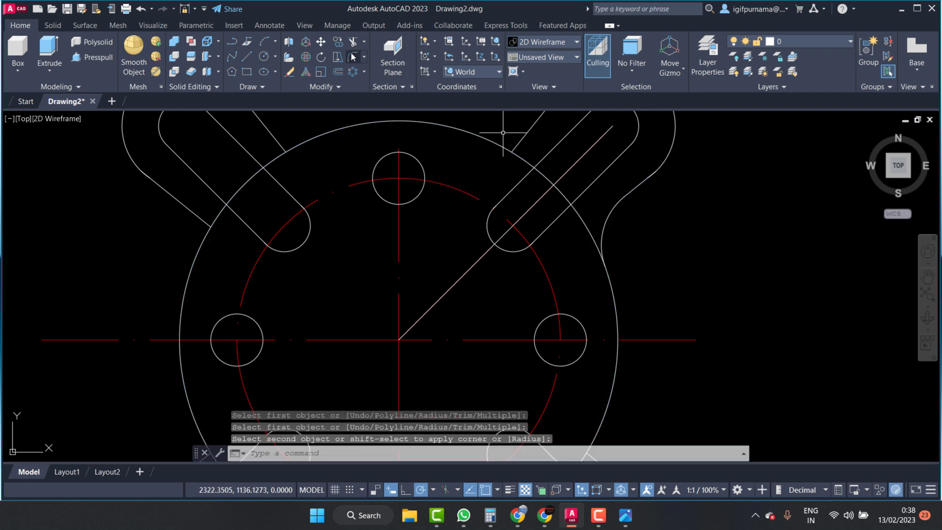
key("Return")
left_click(486, 138)
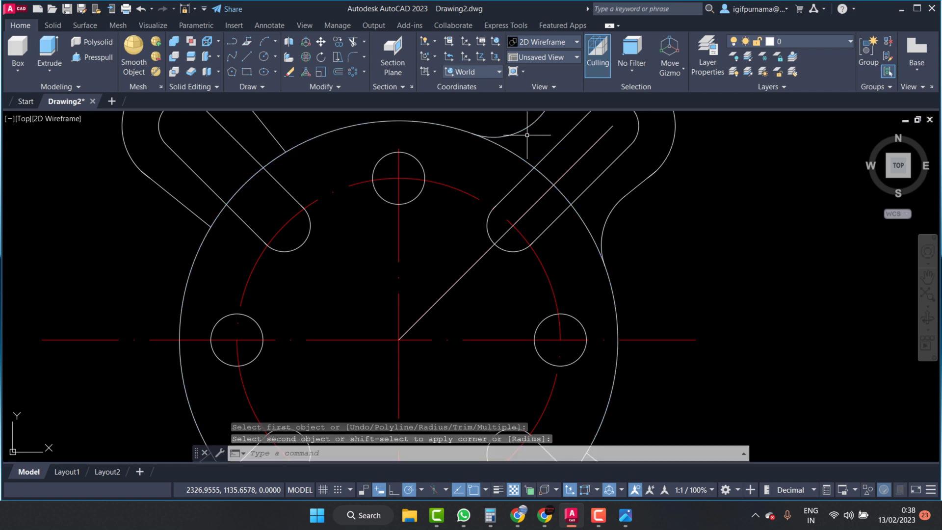
left_click(361, 58)
scroll(598, 162, "down", 4)
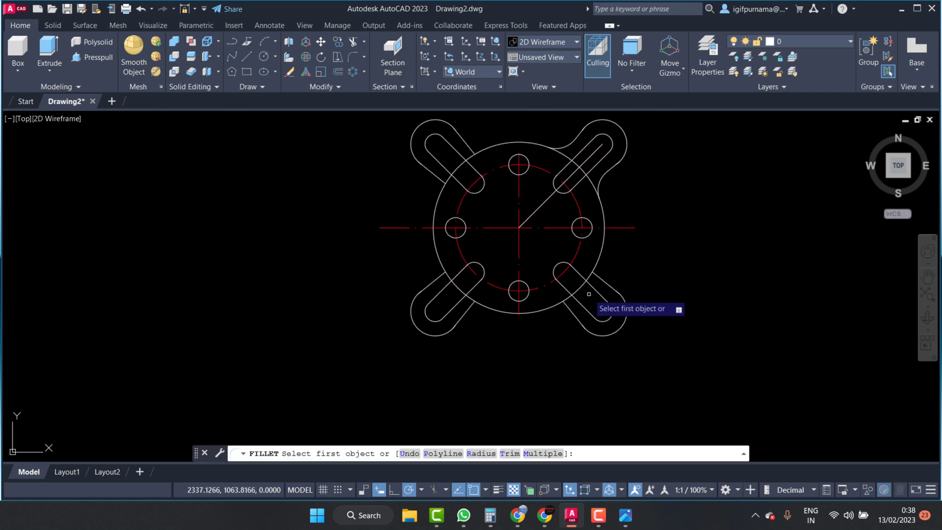
left_click(598, 260)
left_click(599, 275)
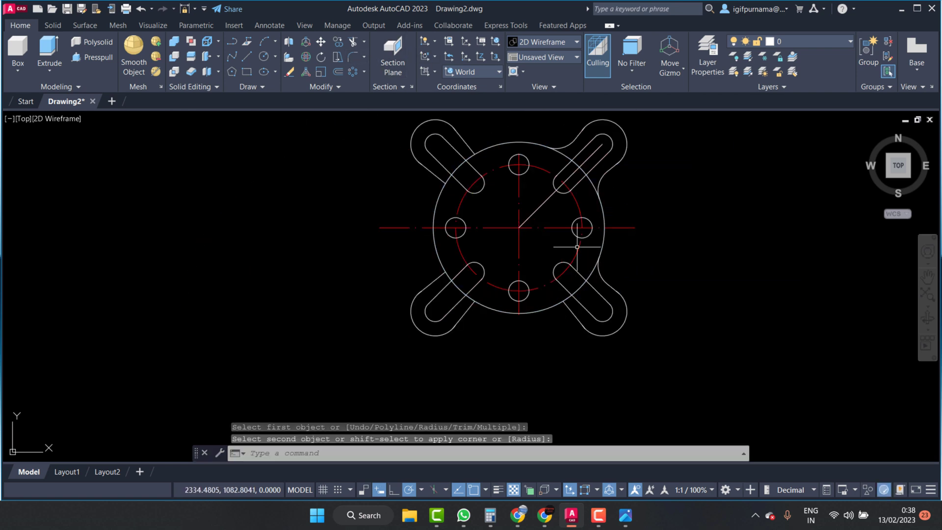
left_click(351, 57)
scroll(574, 309, "up", 4)
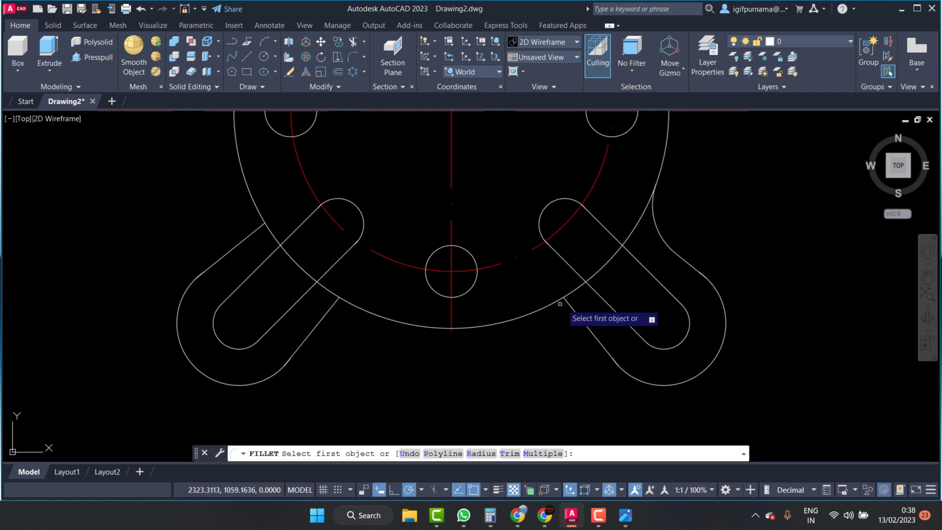
left_click(573, 309)
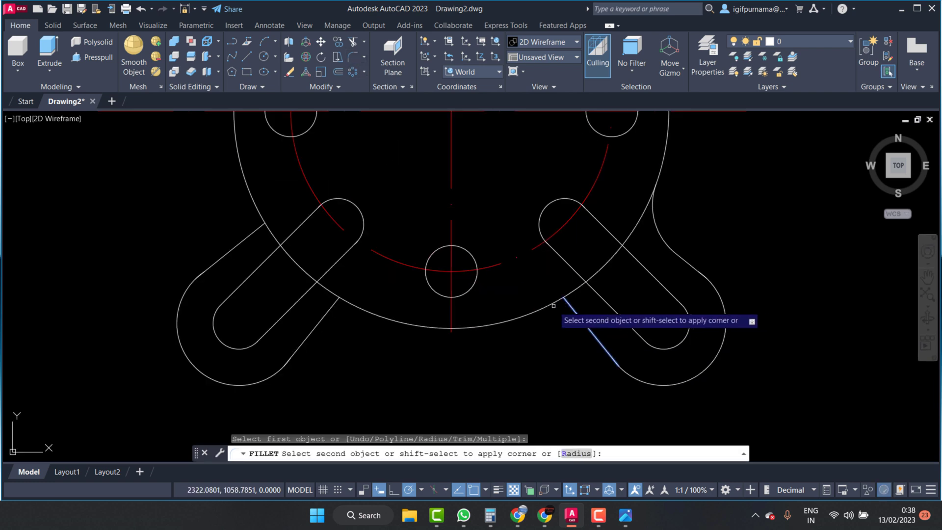
Step: Fillet the lower-left and upper-left lug sides to the big circle with radius 12
left_click(352, 59)
left_click(452, 324)
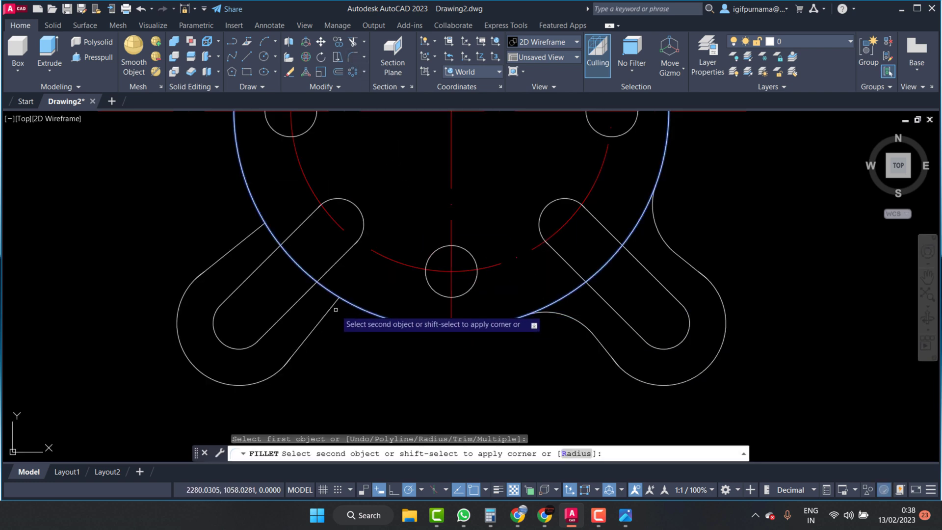
left_click(330, 308)
left_click(351, 60)
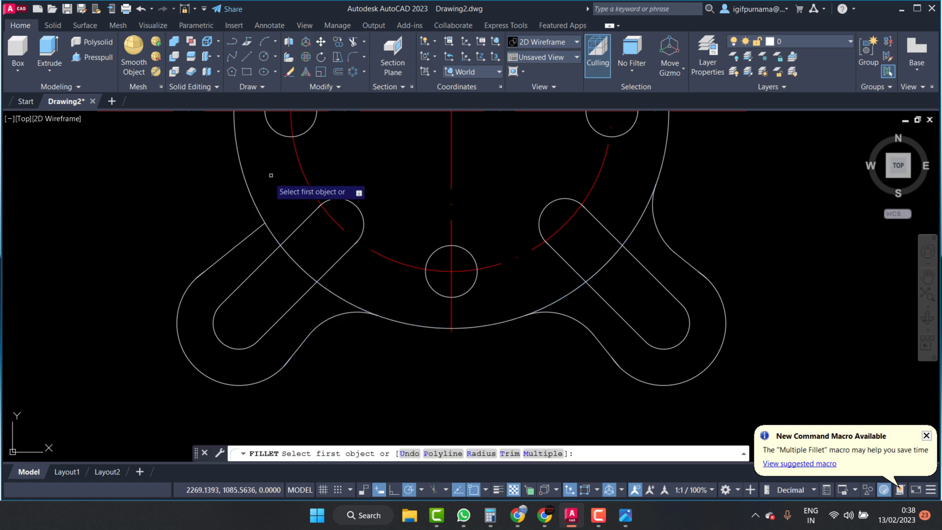
left_click(246, 238)
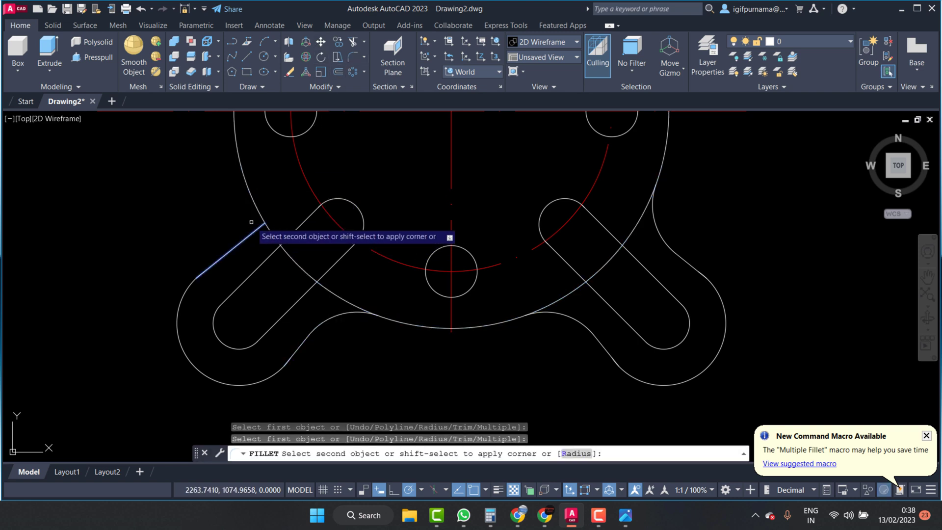
left_click(255, 221)
scroll(420, 225, "down", 2)
scroll(396, 143, "down", 2)
scroll(396, 143, "down", 3)
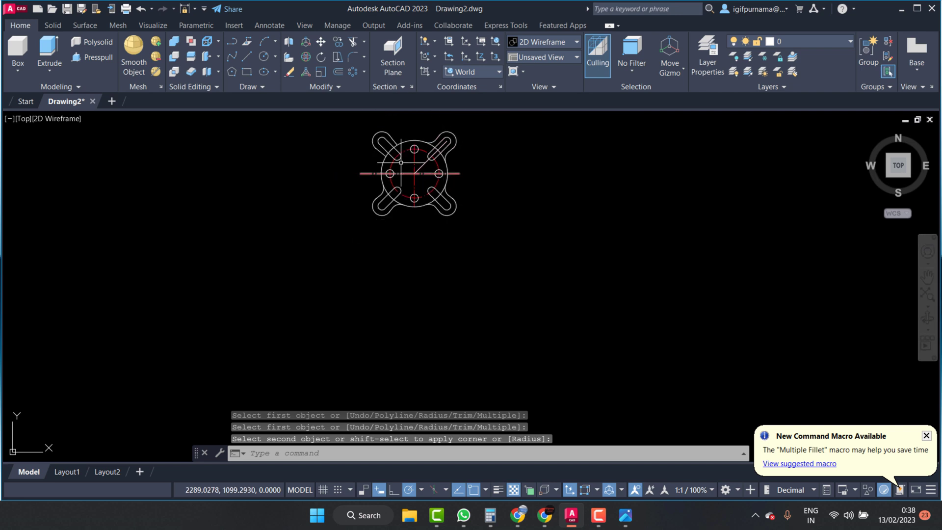
scroll(393, 132, "up", 3)
left_click(356, 58)
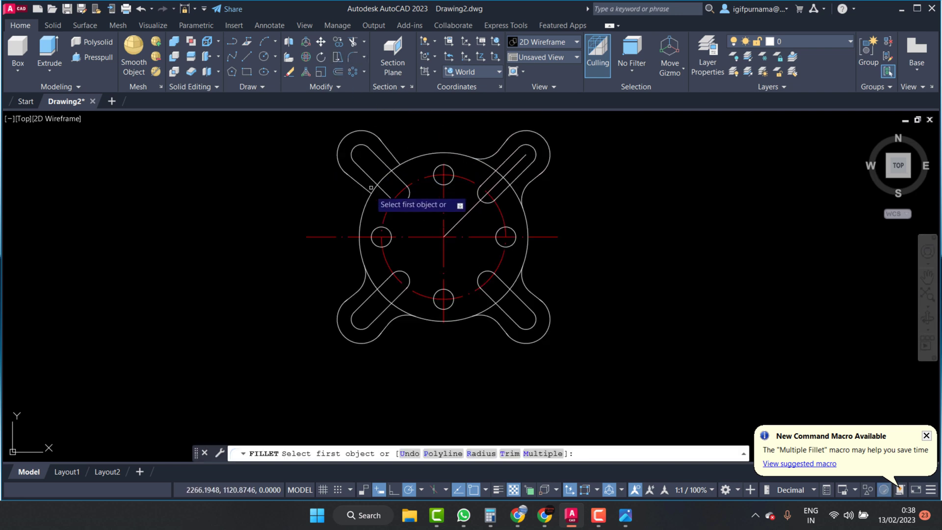
left_click(365, 212)
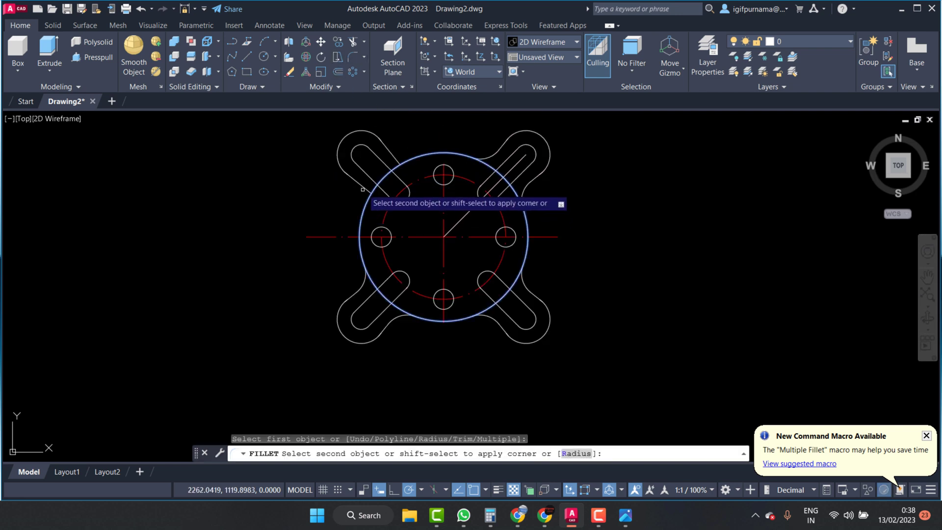
left_click(353, 57)
left_click(397, 161)
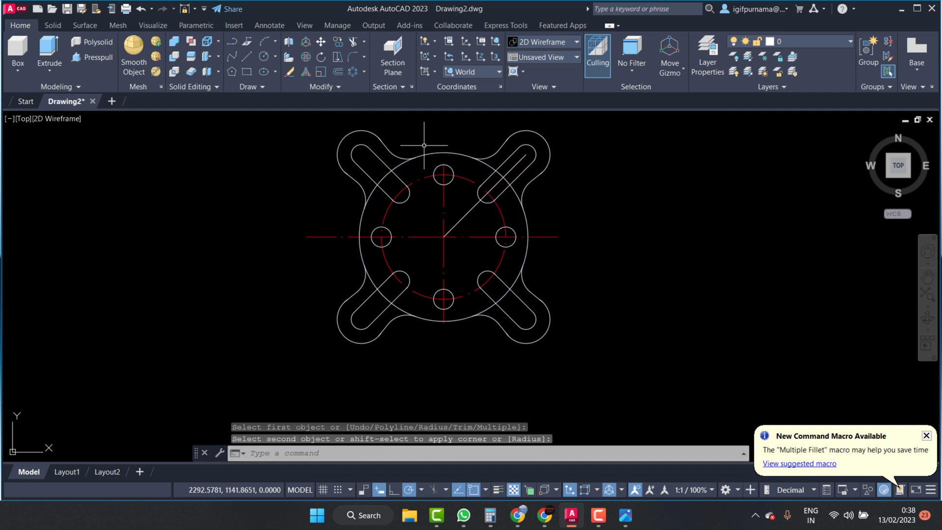
scroll(425, 152, "up", 4)
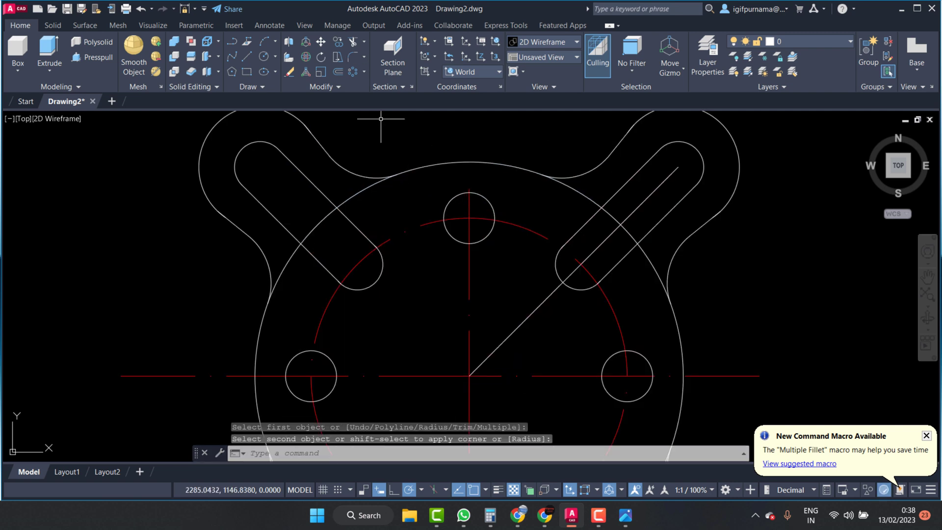
Step: Trim the big circle's arcs inside the lugs and the bottom outer arc
left_click(353, 42)
left_click(354, 196)
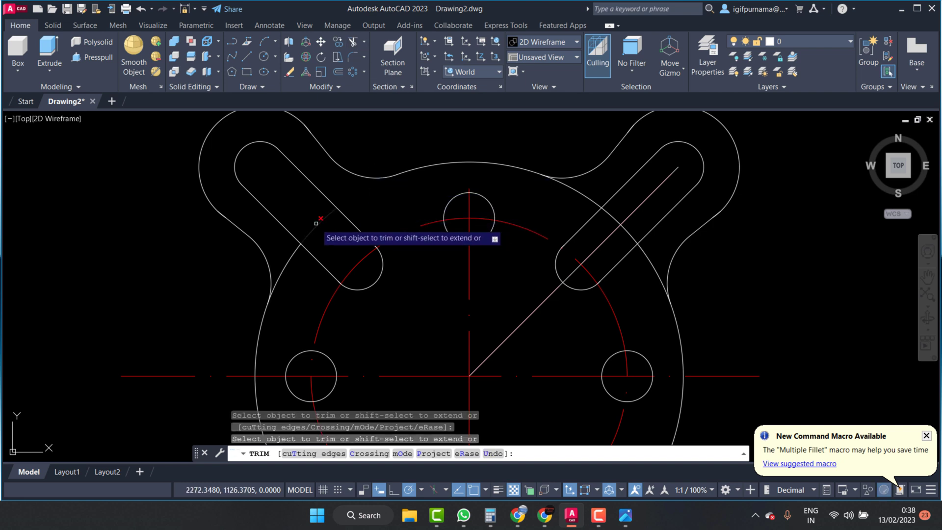
scroll(363, 221, "down", 2)
scroll(486, 214, "up", 2)
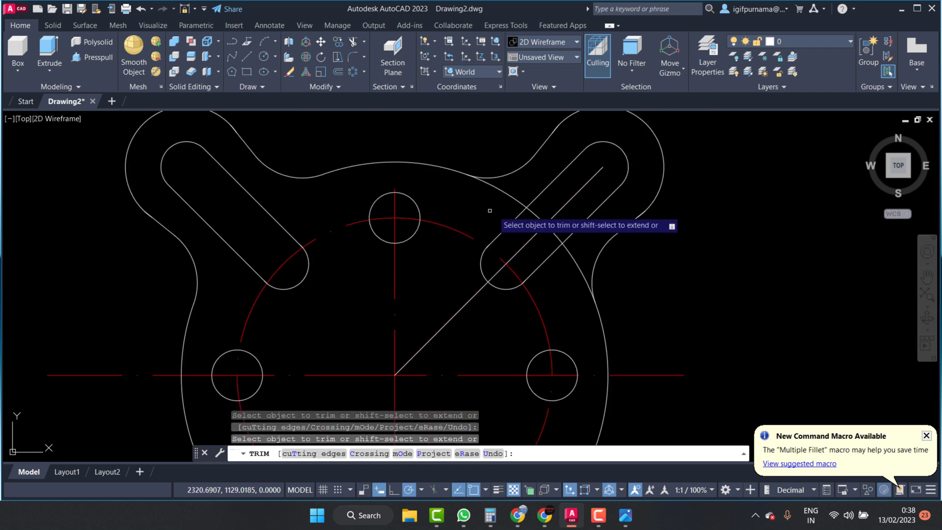
left_click_drag(516, 197, 511, 200)
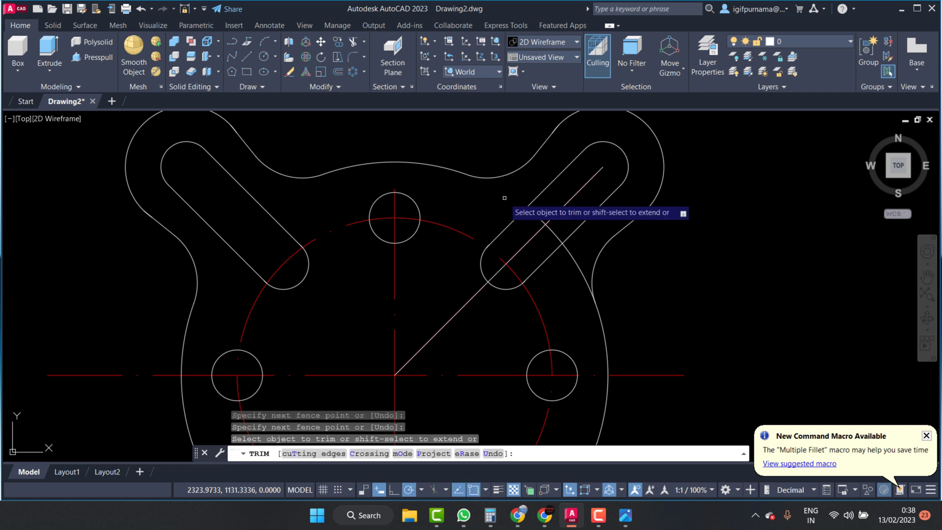
left_click(548, 228)
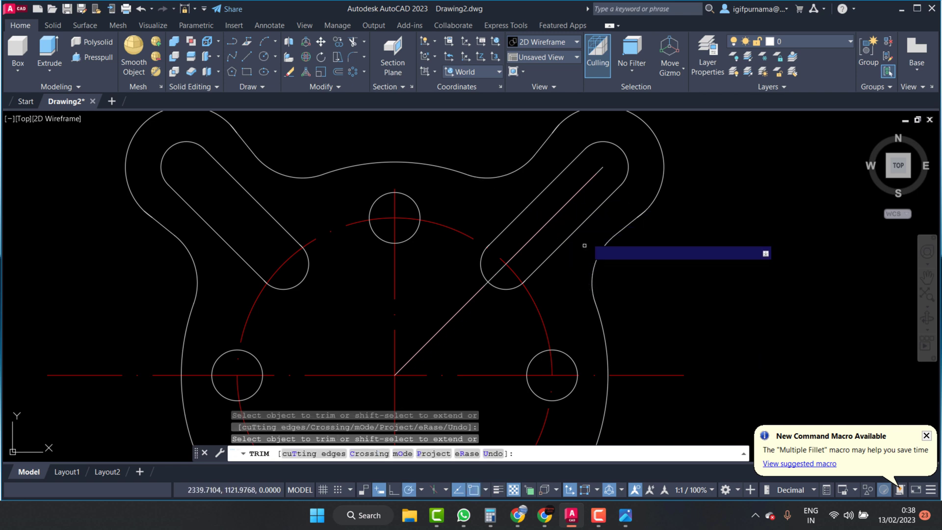
scroll(594, 216, "down", 4)
scroll(593, 212, "up", 3)
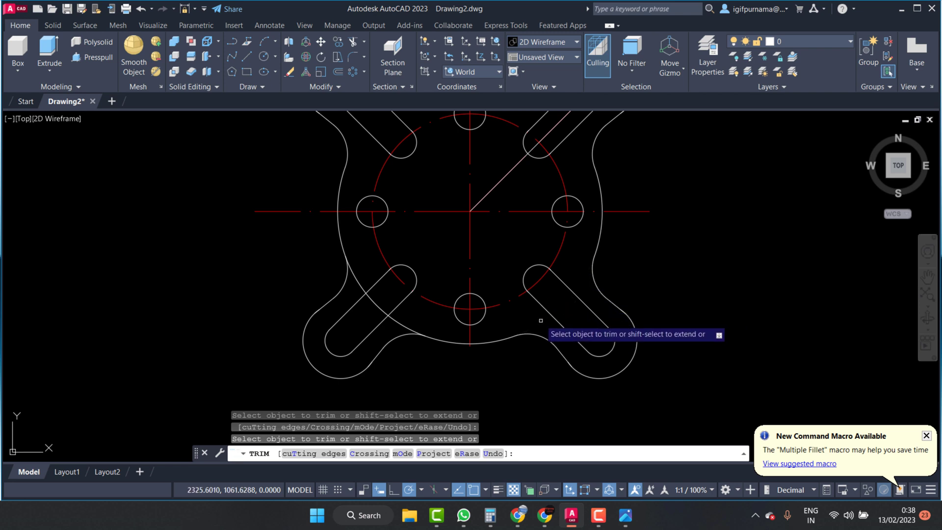
left_click_drag(541, 321, 412, 326)
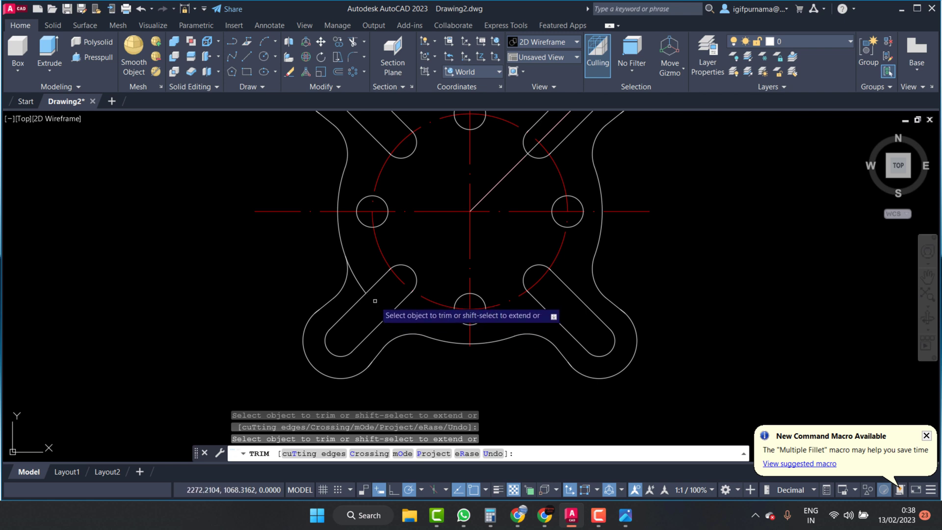
scroll(395, 265, "down", 2)
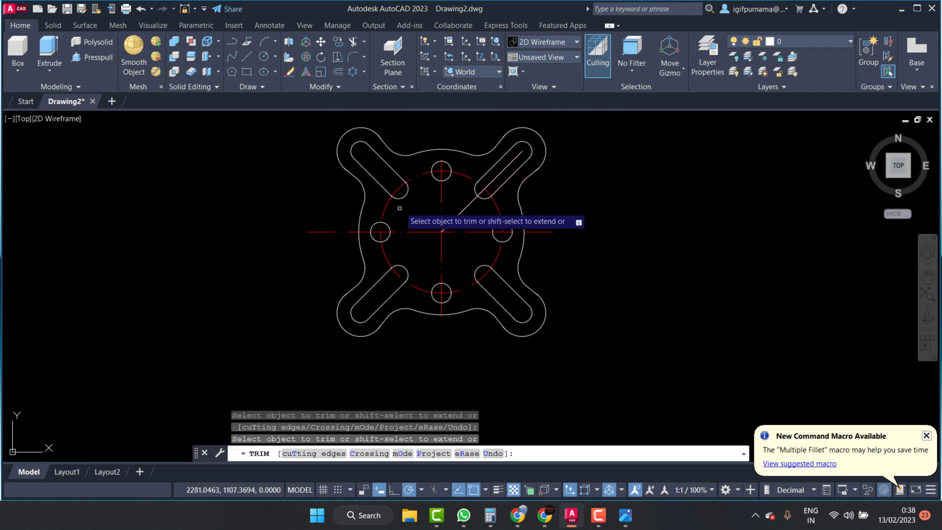
right_click(466, 187)
left_click(475, 192)
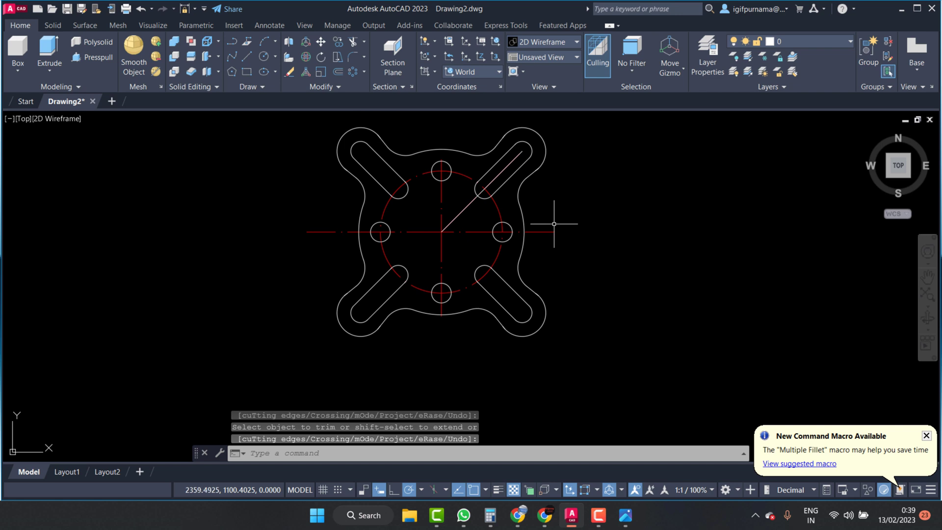
Step: Erase the leftover diagonal line and the red diagonal through the upper-right slot
left_click(287, 73)
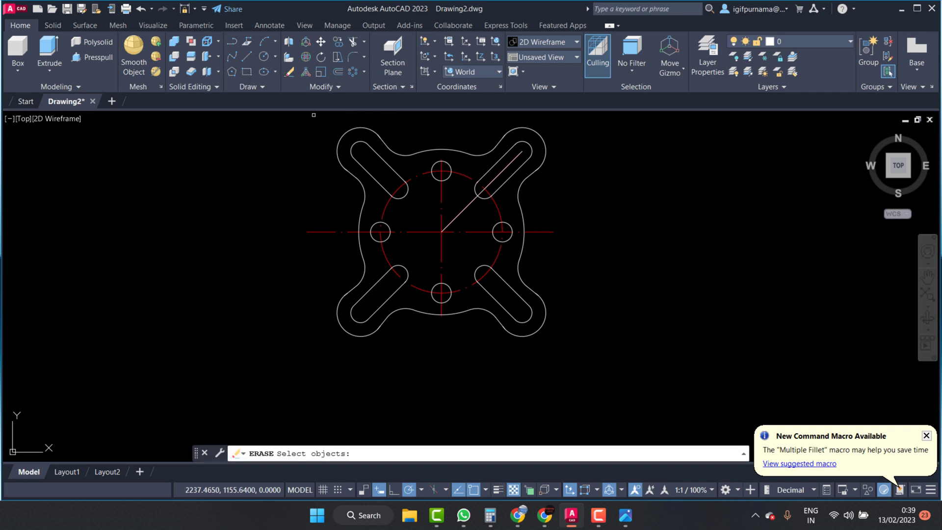
left_click(466, 209)
key("Return")
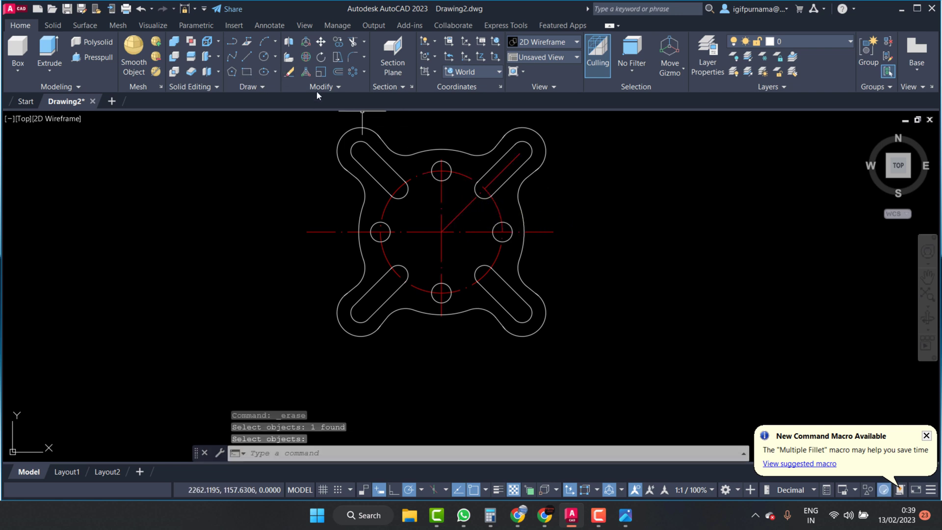
left_click(364, 56)
key("Return")
left_click(477, 216)
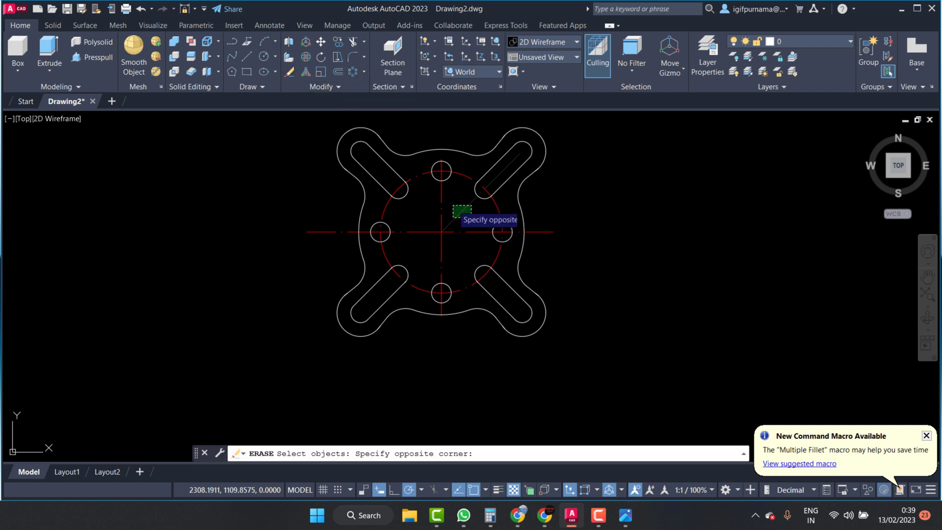
left_click(453, 205)
key("Return")
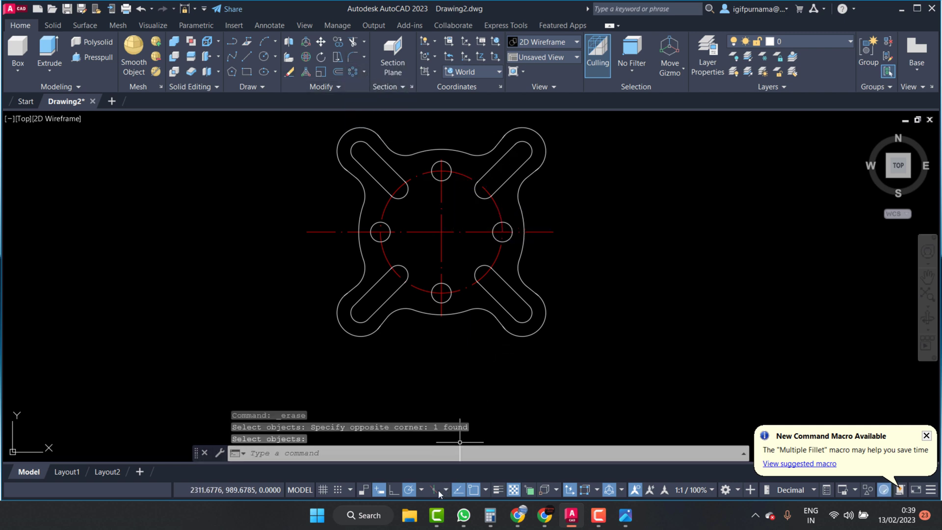
Step: Set polar tracking to 45° increments
left_click(423, 487)
left_click(445, 364)
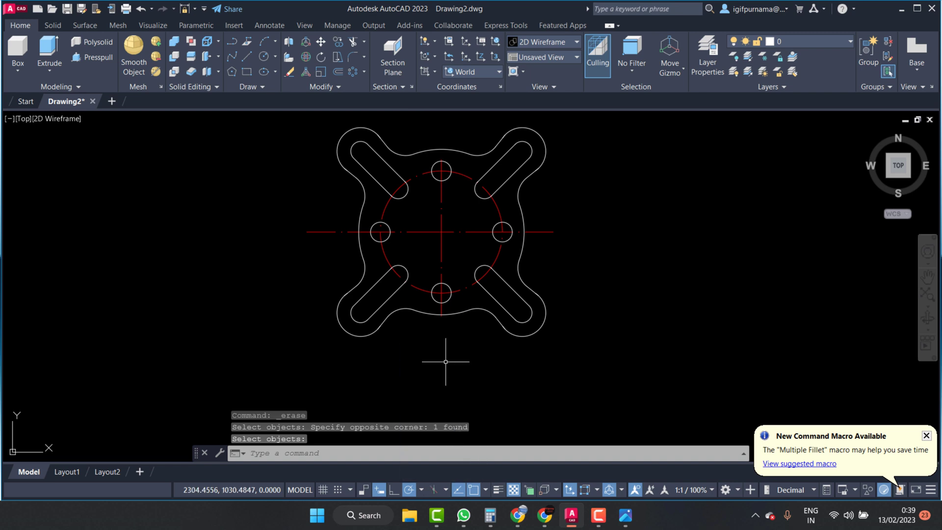
left_click(242, 57)
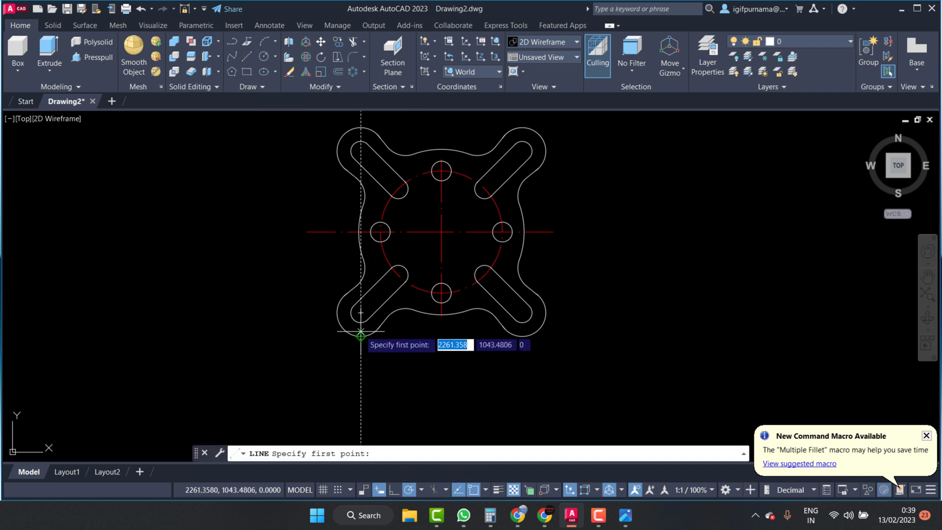
Step: Abandon the started line and make Layer2 the current layer
left_click(361, 313)
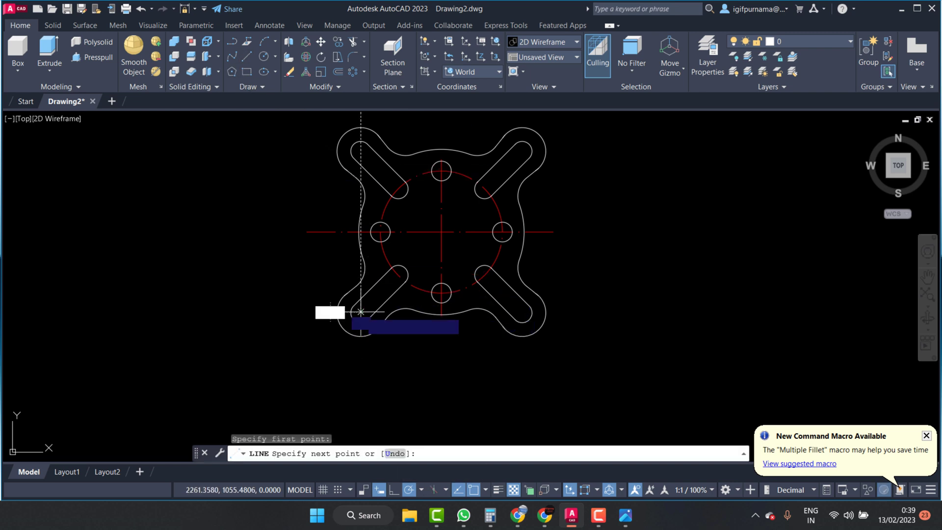
right_click(549, 124)
left_click(573, 147)
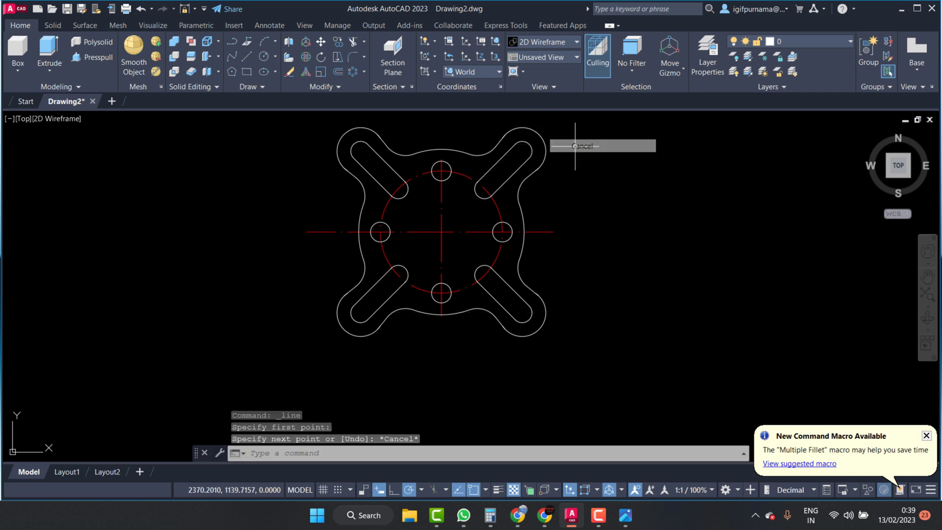
left_click(792, 43)
left_click(796, 87)
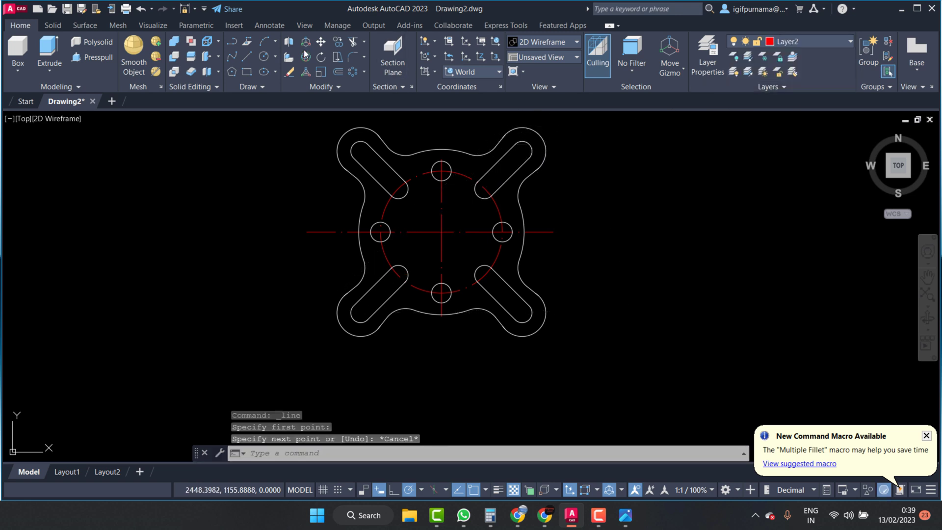
Step: Draw two red diagonal centerlines through the opposite slot pairs
left_click(247, 58)
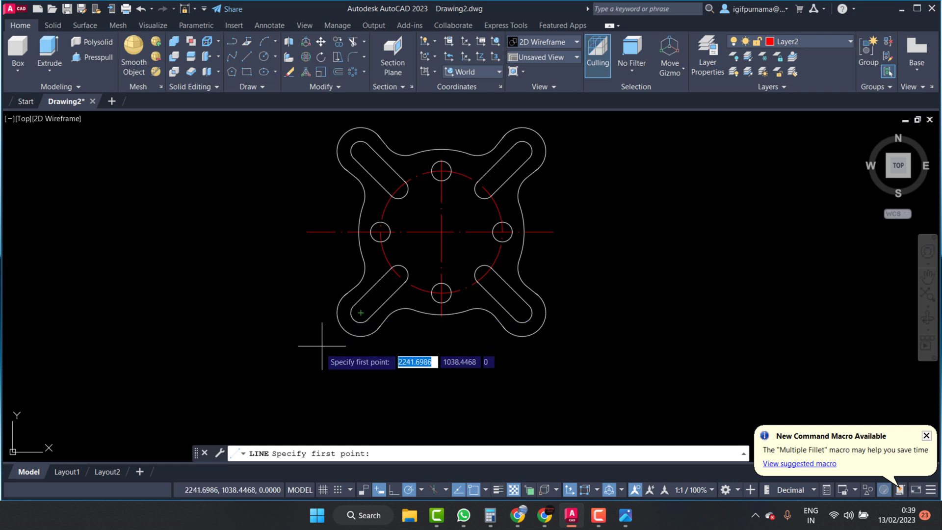
left_click(361, 312)
right_click(558, 116)
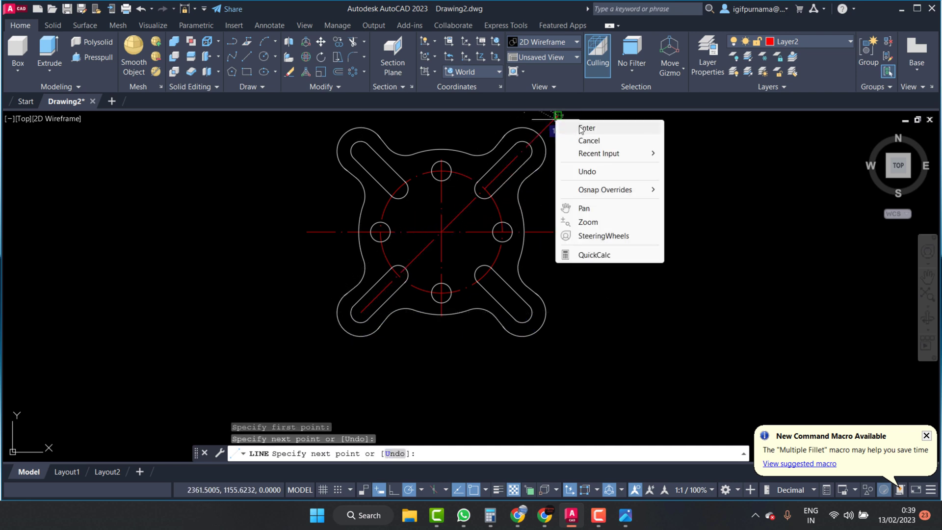
left_click(587, 128)
key("Return")
left_click(522, 313)
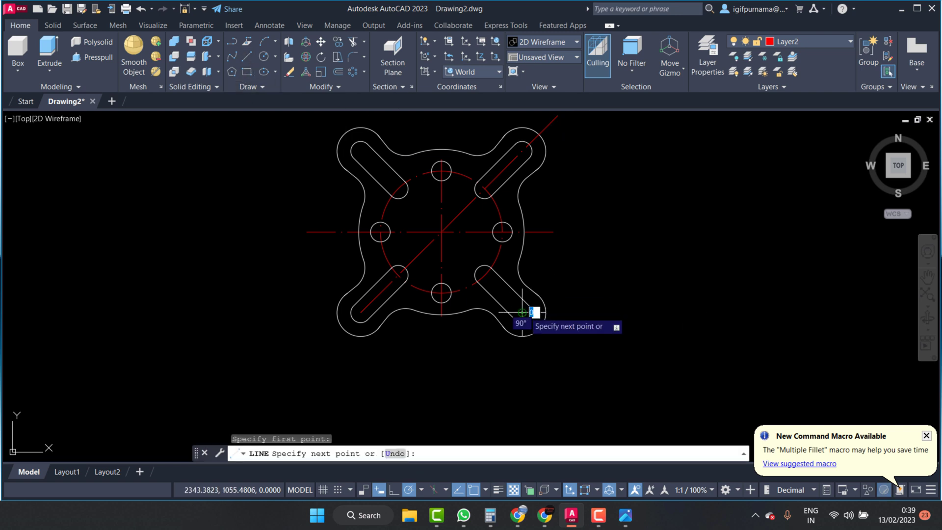
left_click(328, 118)
right_click(330, 120)
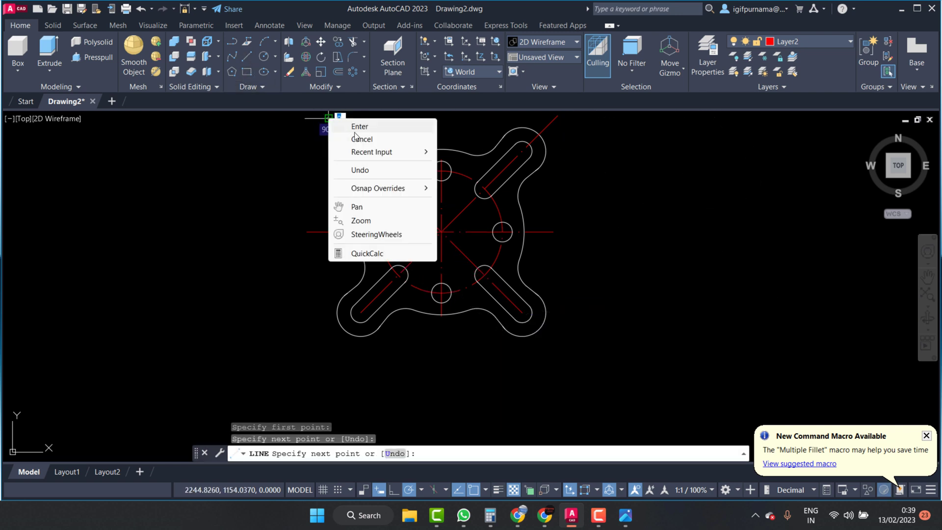
left_click(346, 126)
left_click(325, 44)
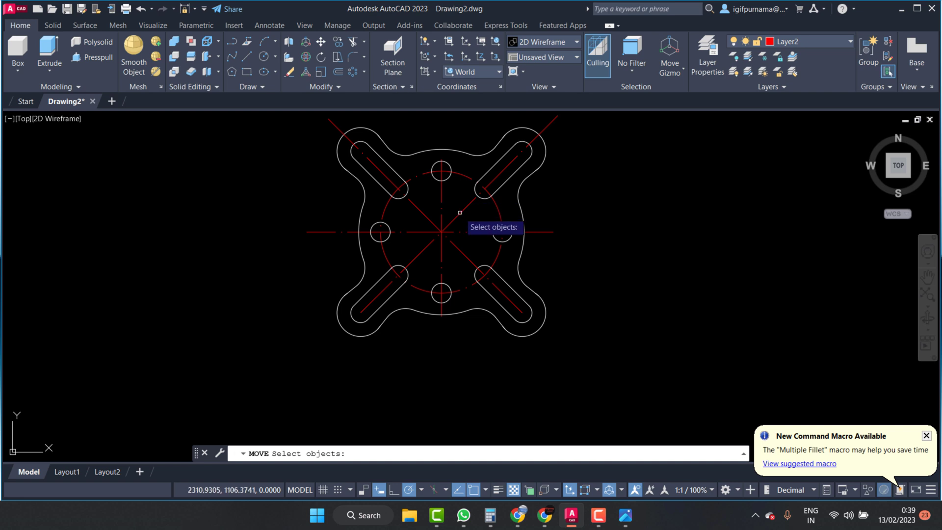
Step: Move both red diagonal centerlines so they cross at the plate centre
left_click(459, 215)
key("Return")
left_click(442, 231)
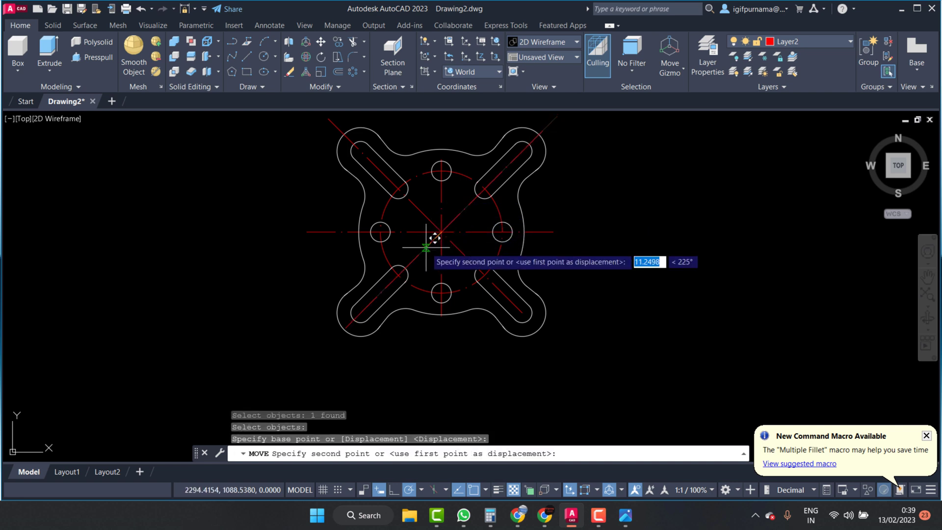
left_click(428, 245)
left_click(320, 44)
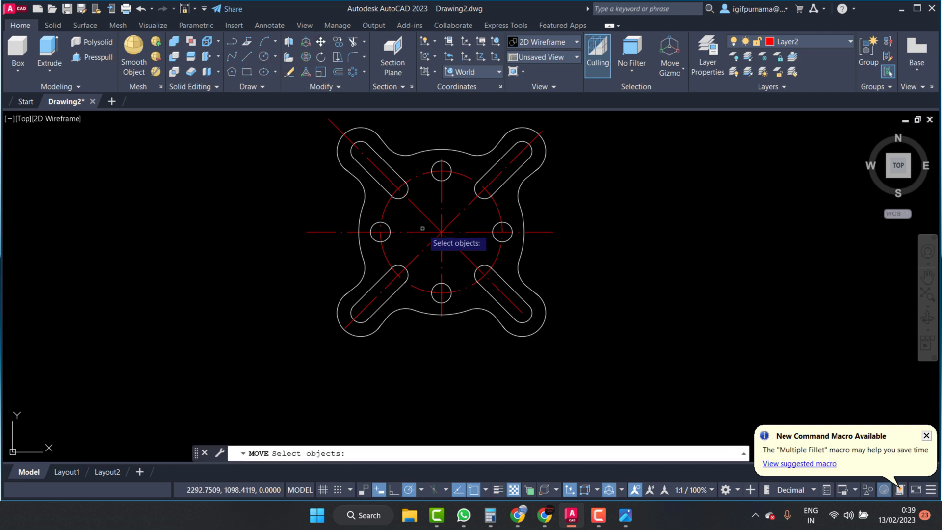
left_click(423, 213)
key("Return")
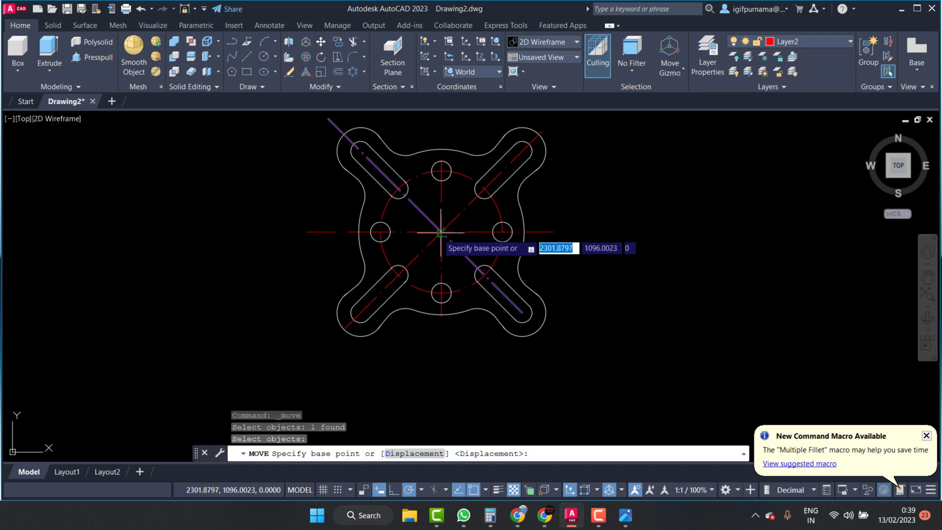
scroll(442, 235, "up", 5)
left_click(440, 221)
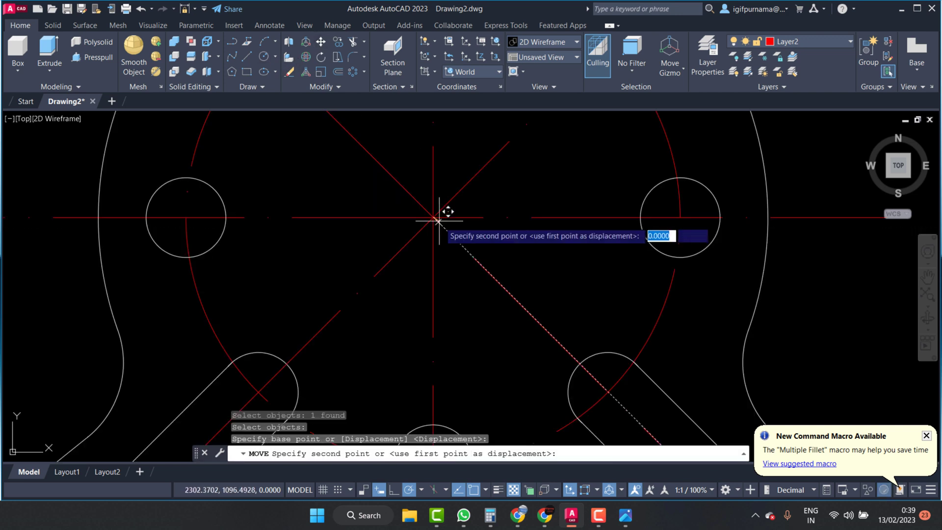
left_click(459, 241)
Step: Check the drawing, then bring up showimg.jpg in Photos and pan across it
scroll(513, 213, "down", 5)
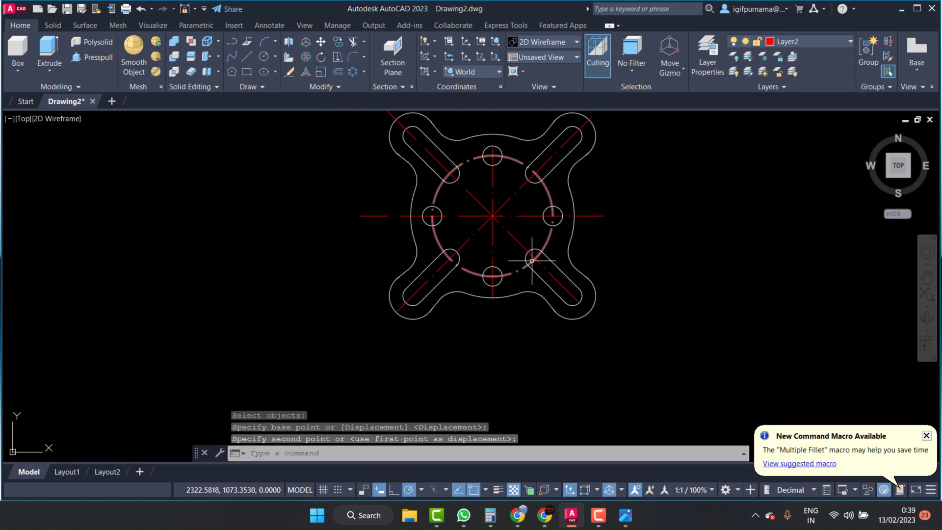
scroll(526, 255, "down", 3)
scroll(512, 295, "up", 2)
scroll(511, 298, "up", 1)
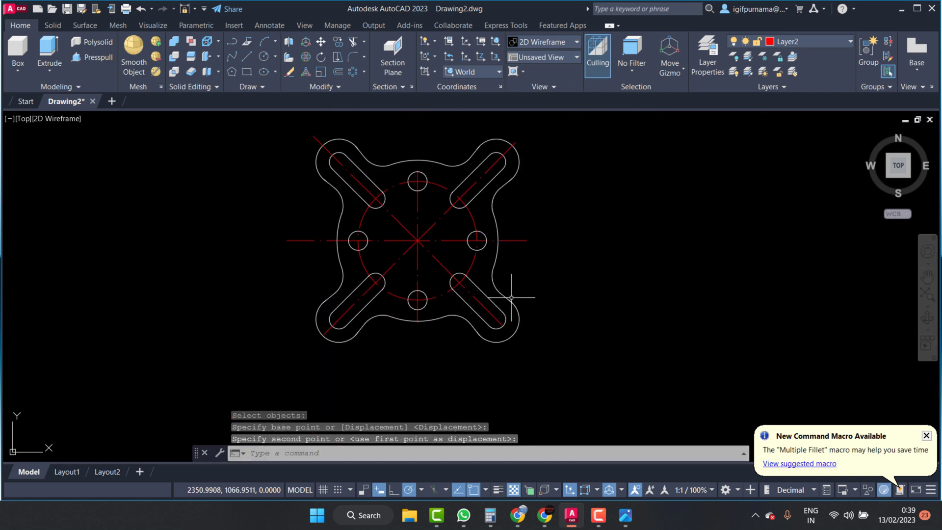
left_click(624, 515)
left_click_drag(780, 256, 820, 252)
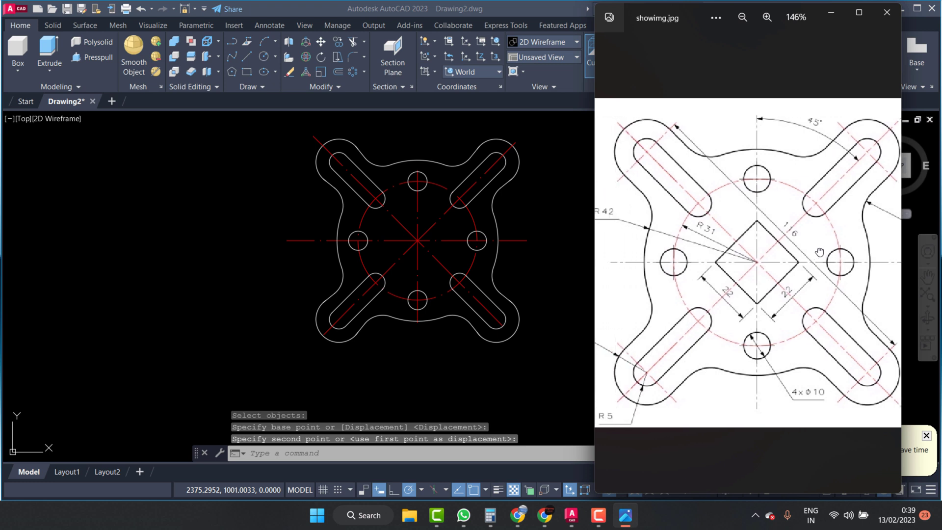
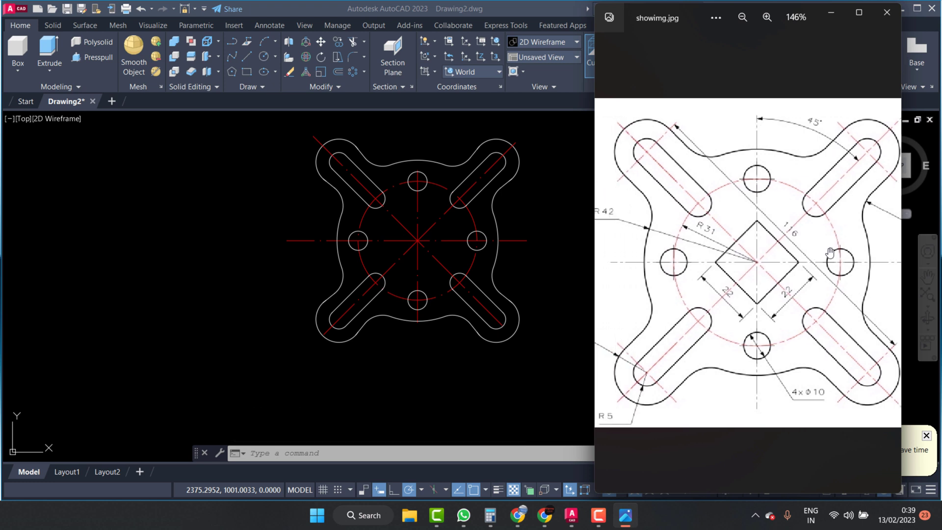
Step: Bring AutoCAD to the front and make the magenta Layer1 the current layer
left_click(561, 140)
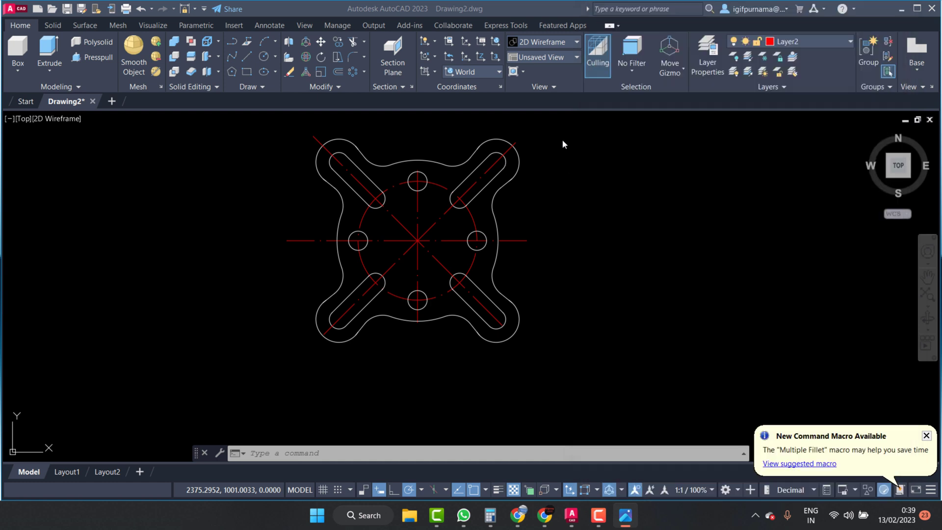
left_click(803, 40)
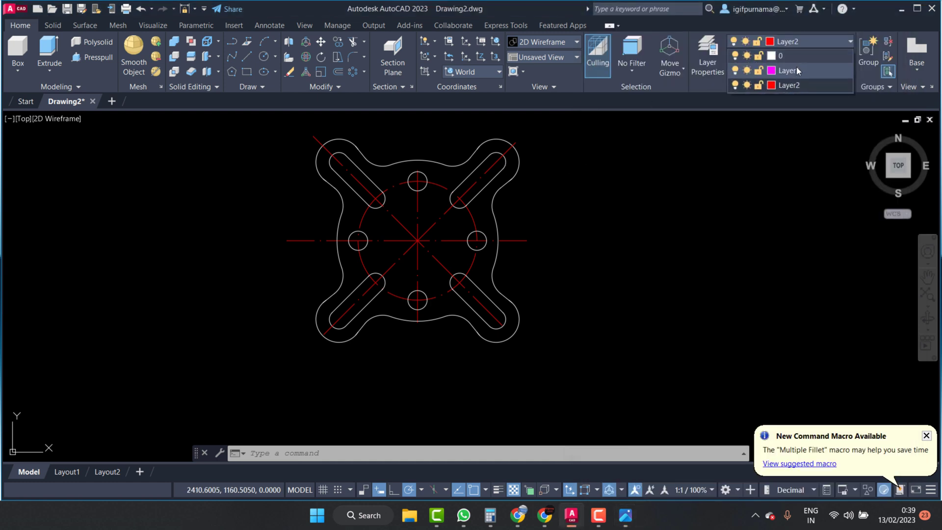
left_click(797, 68)
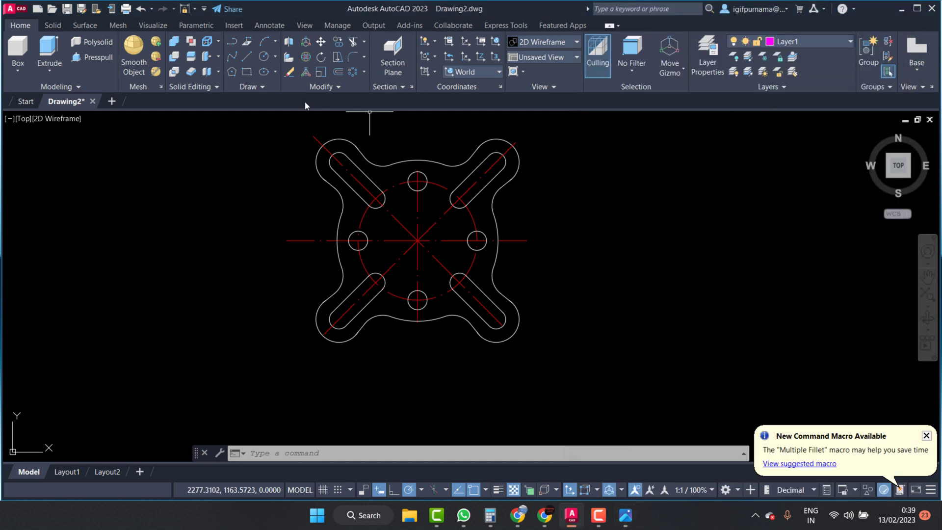
Step: Attempt a radius dimension on a flange edge from the Annotate tab
left_click(259, 28)
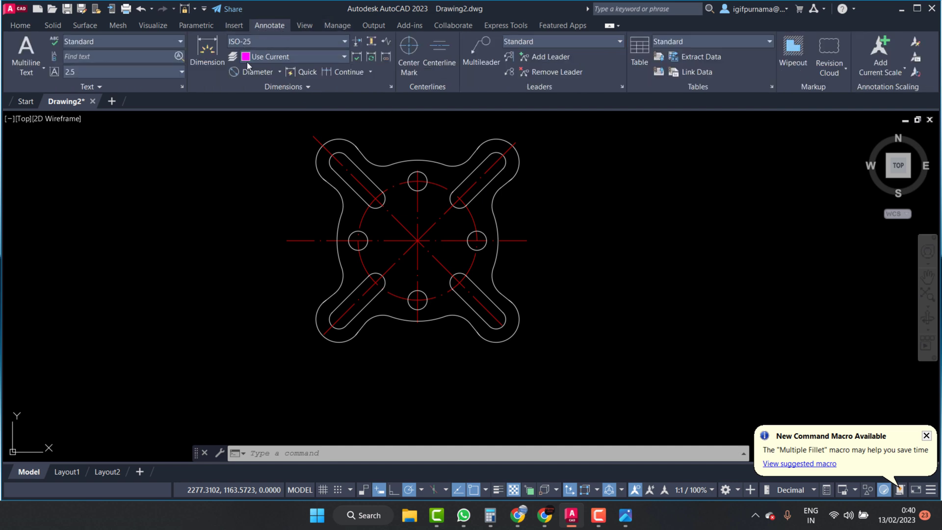
left_click(279, 72)
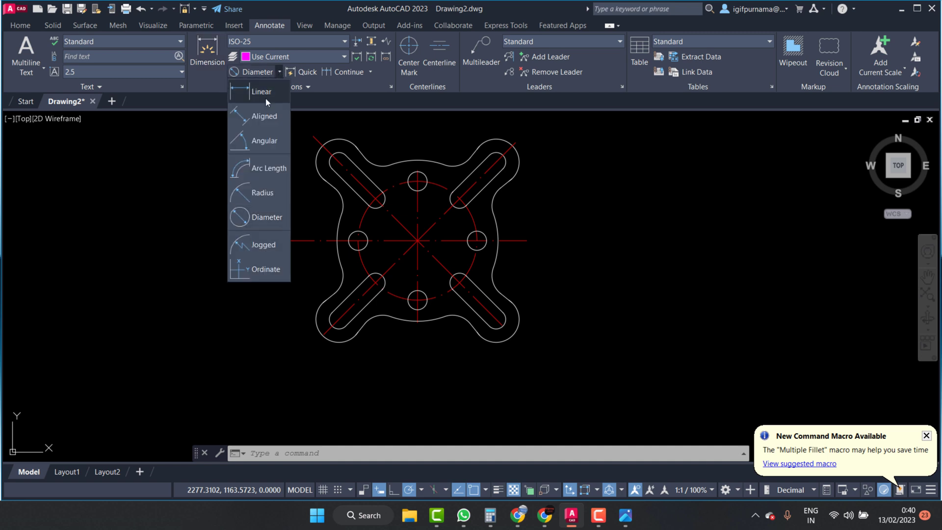
left_click(257, 201)
scroll(404, 206, "up", 2)
left_click(425, 199)
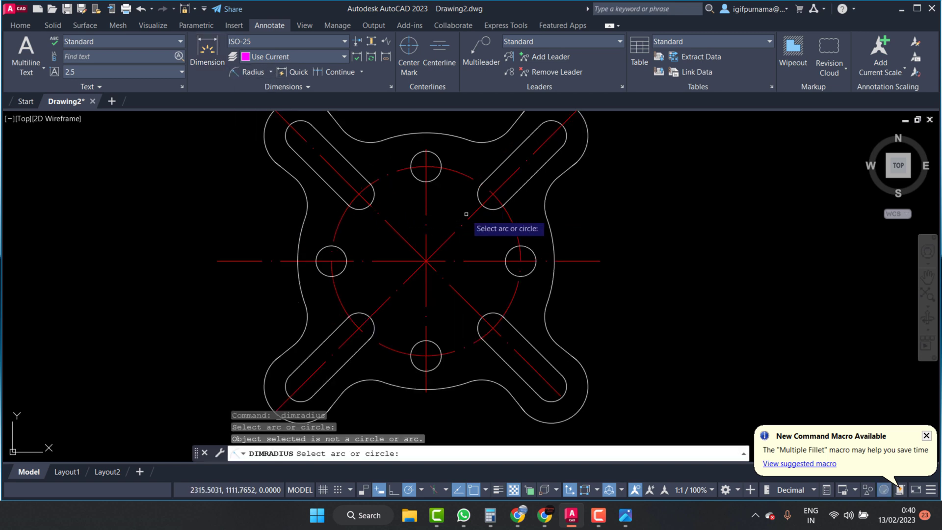
left_click(467, 216)
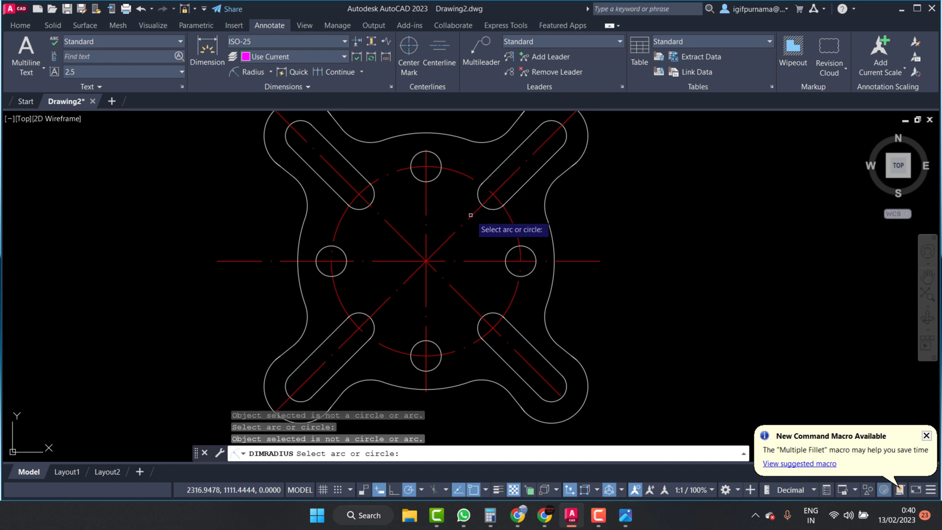
Step: Add a 45° angular dimension between the diagonal and vertical centerlines, arc placed above the part
left_click(270, 72)
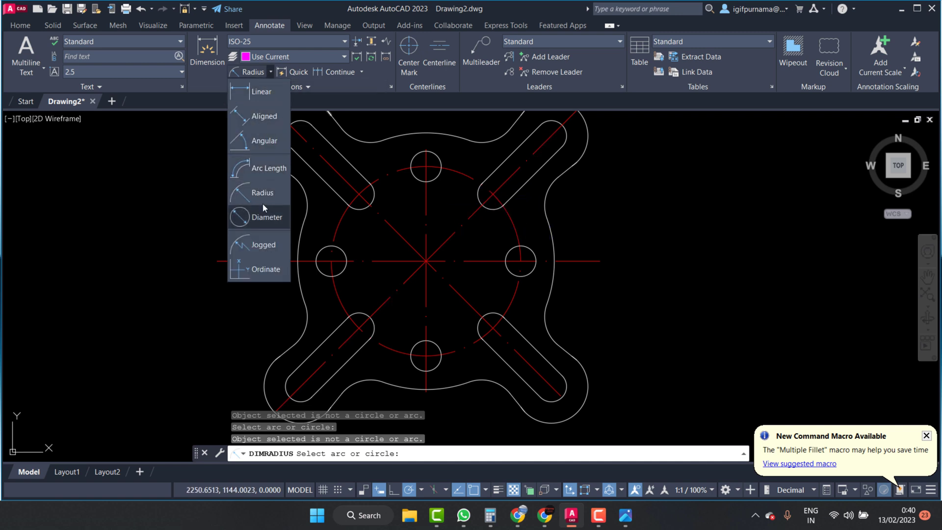
left_click(262, 143)
left_click(444, 243)
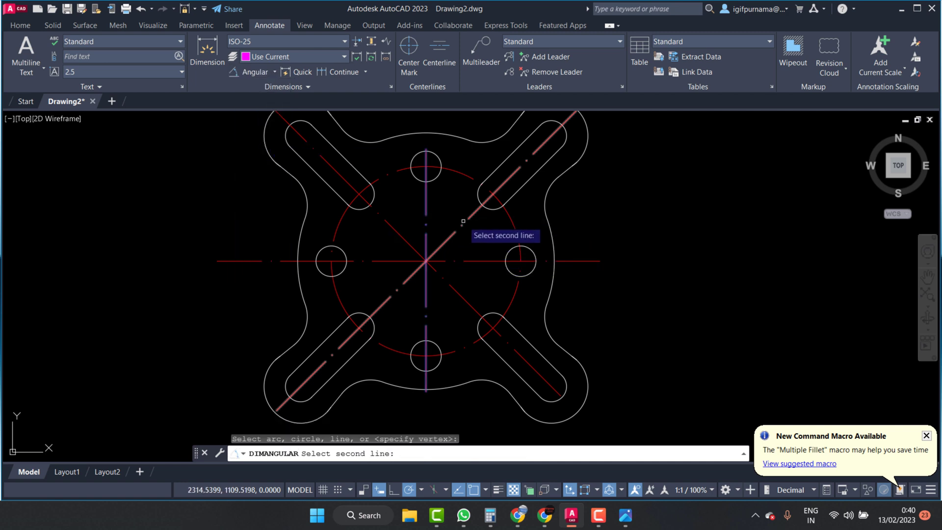
left_click(426, 216)
scroll(466, 149, "down", 2)
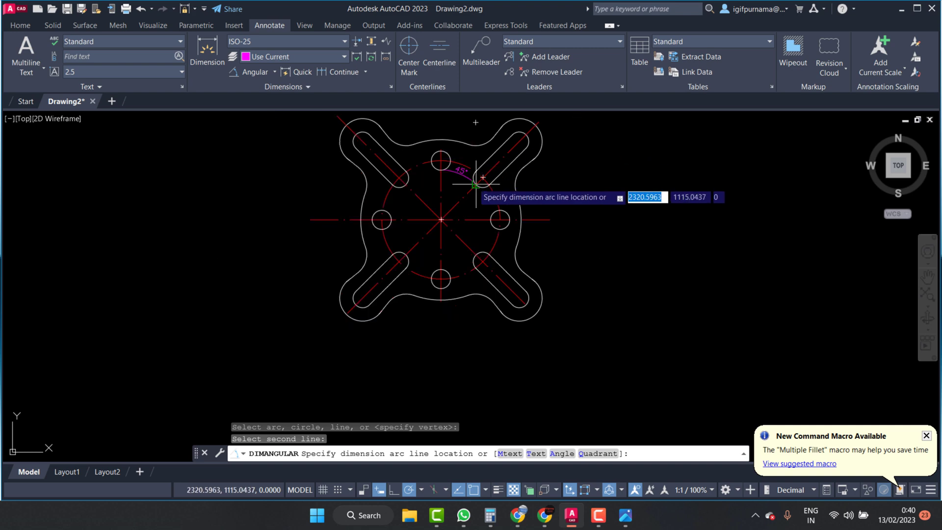
scroll(469, 162, "up", 2)
scroll(473, 168, "down", 4)
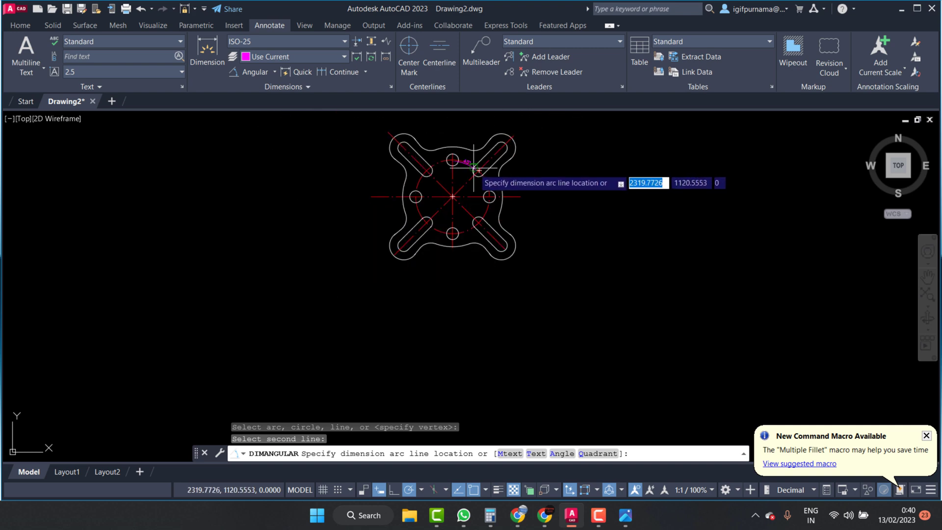
left_click(501, 120)
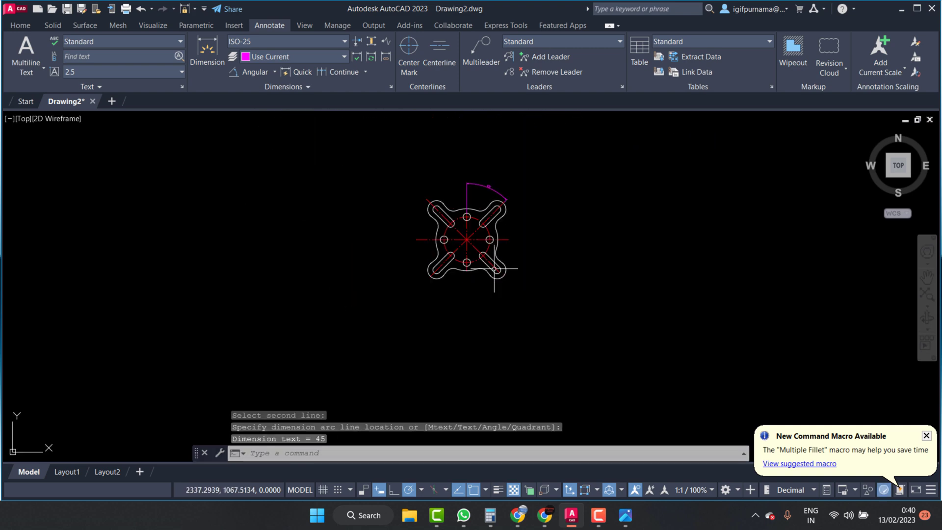
scroll(485, 196, "up", 2)
scroll(478, 258, "down", 2)
scroll(467, 324, "up", 2)
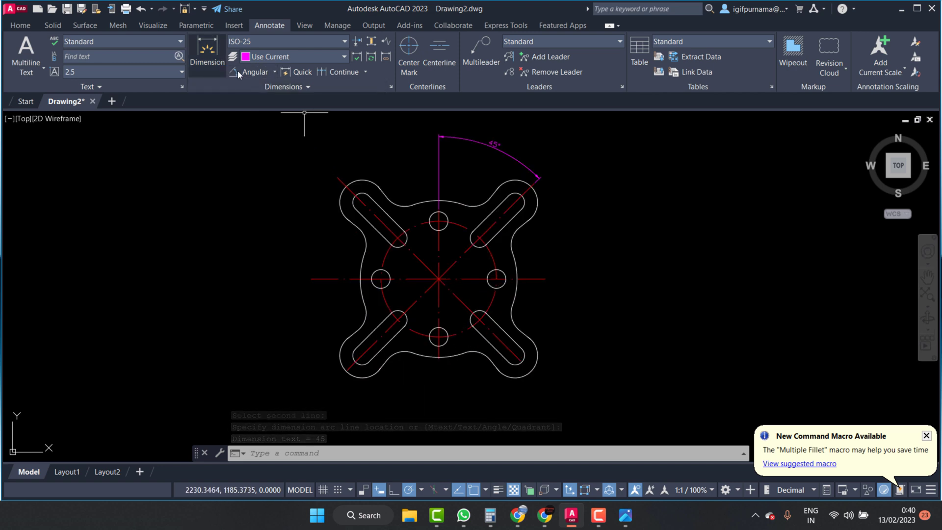
Step: Add radius dimensions R42 on the outer right arc and R12 on the lower-right arc
left_click(275, 72)
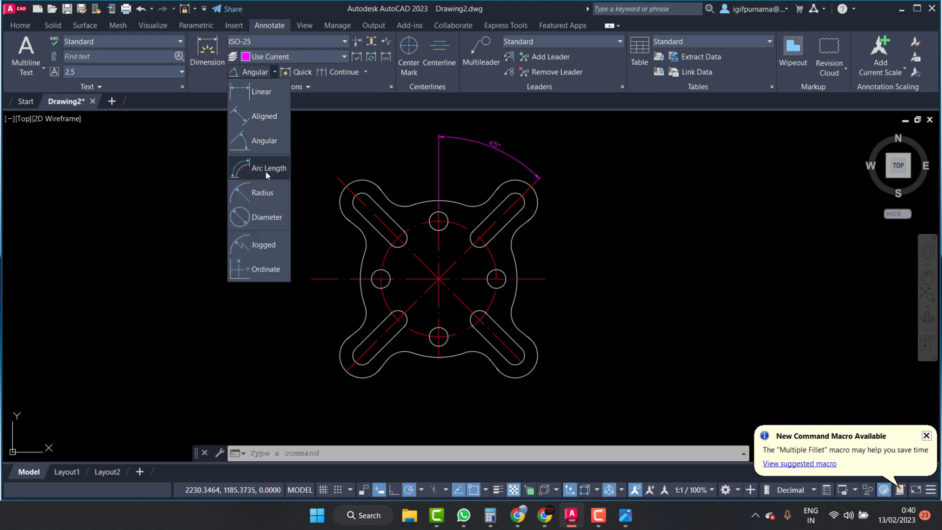
left_click(265, 192)
scroll(541, 319, "up", 3)
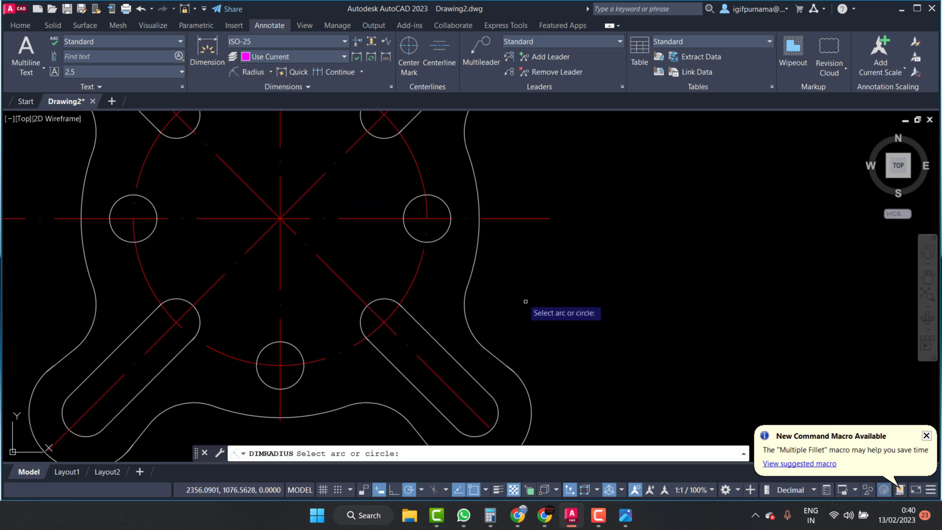
left_click(475, 240)
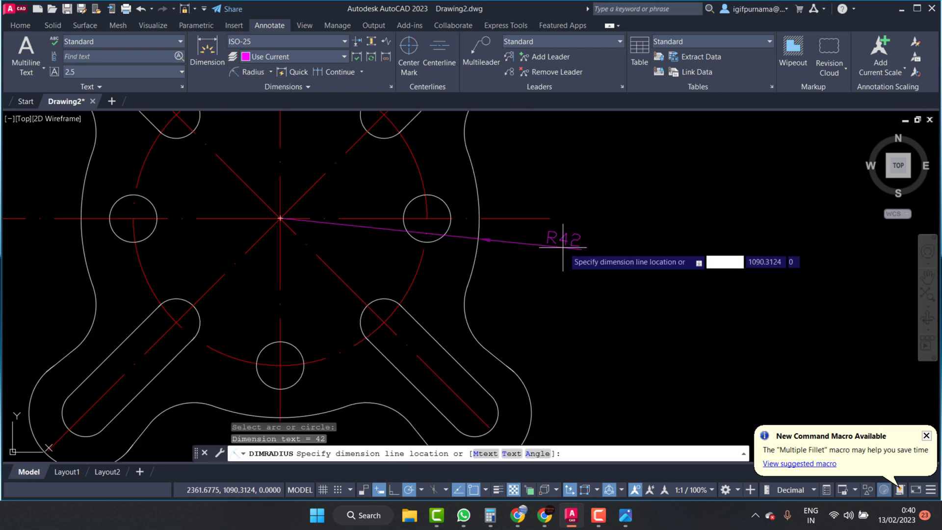
left_click(584, 248)
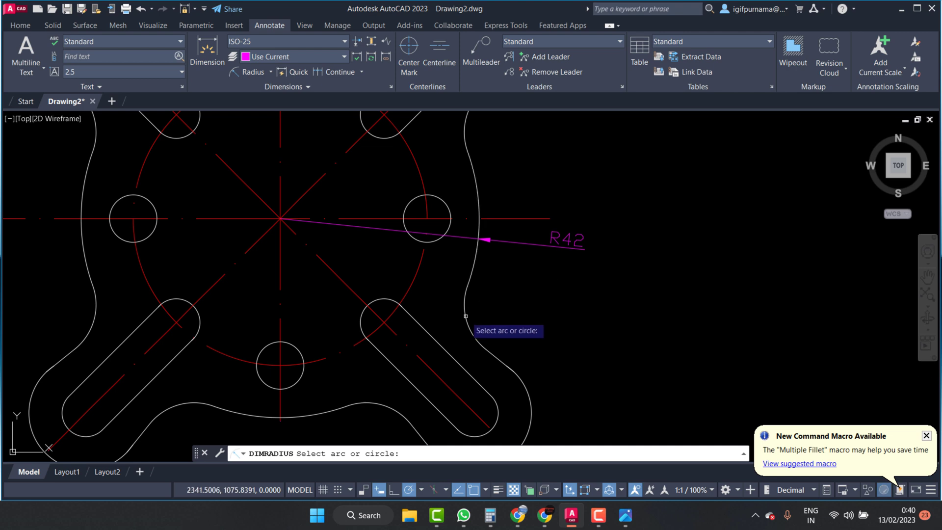
left_click(478, 318)
left_click(465, 312)
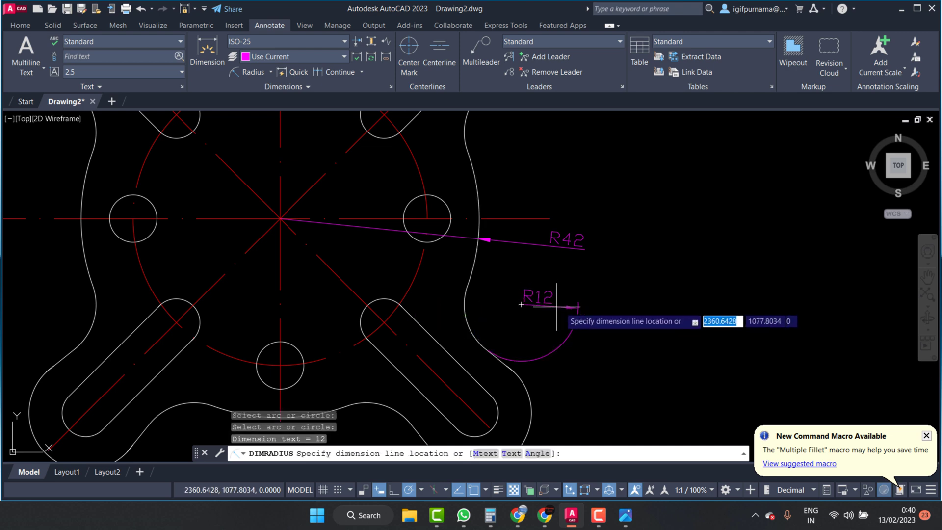
left_click(492, 324)
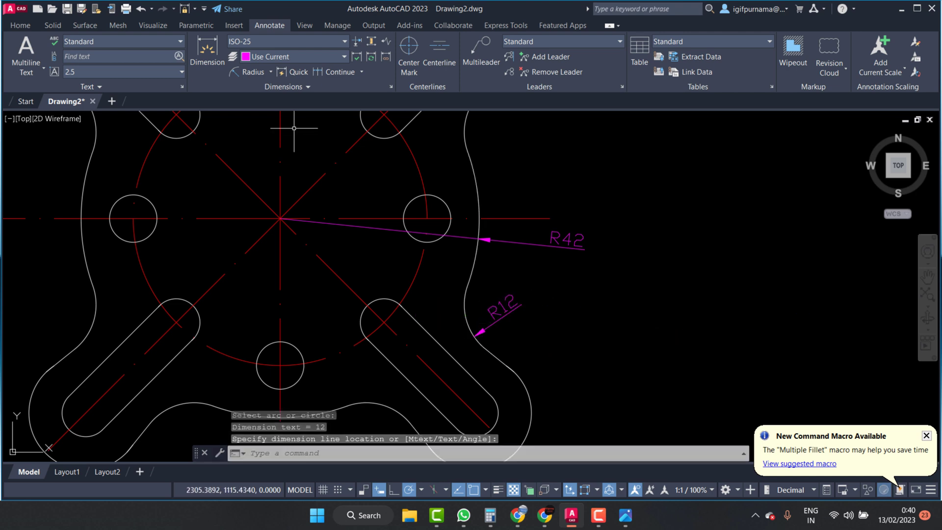
Step: Add a Ø10 diameter dimension to the bottom small hole
left_click(271, 73)
left_click(263, 219)
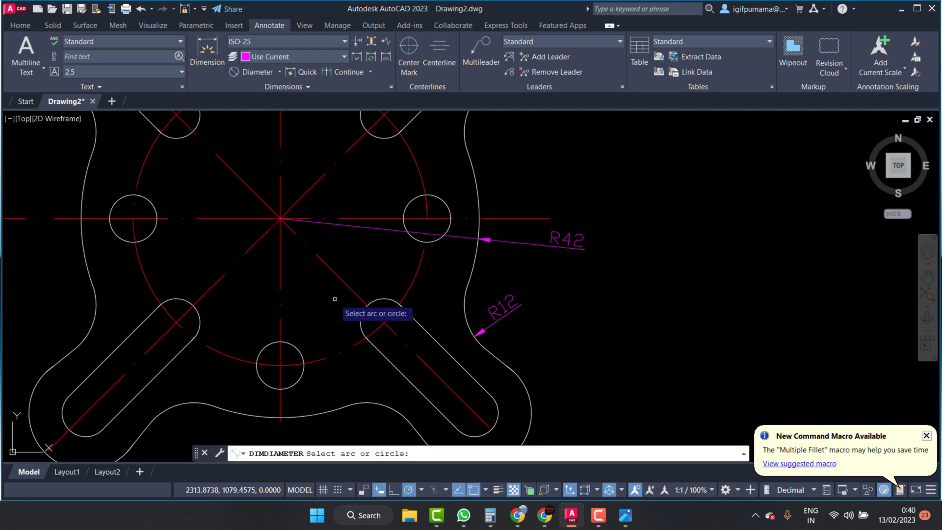
left_click(296, 346)
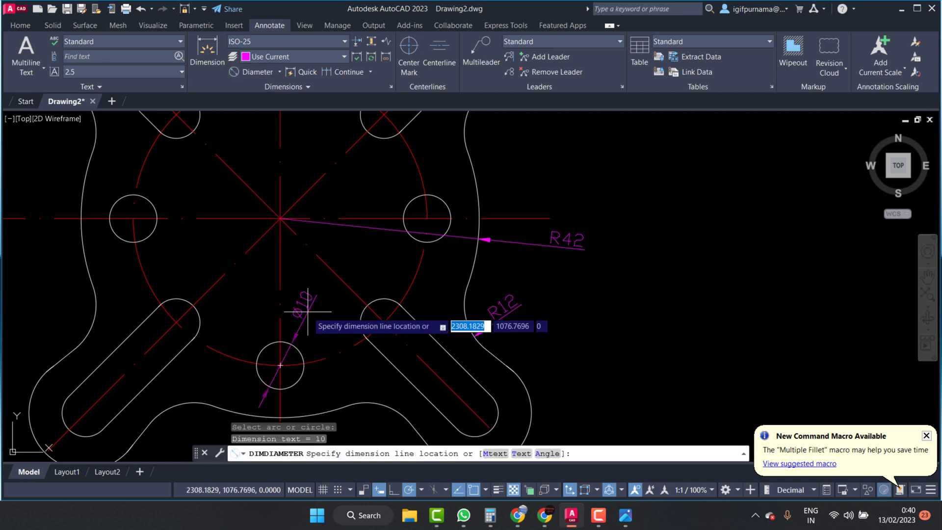
left_click(314, 297)
Step: Start a diameter dimension on the lower-right arc, then cancel the unwanted Ø24
left_click(247, 72)
scroll(483, 383, "down", 2)
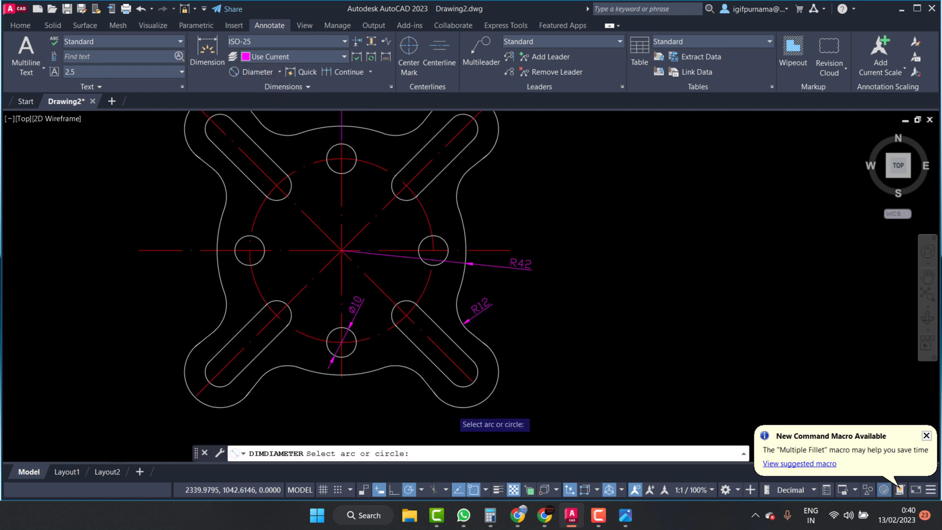
scroll(557, 388, "up", 2)
left_click(524, 368)
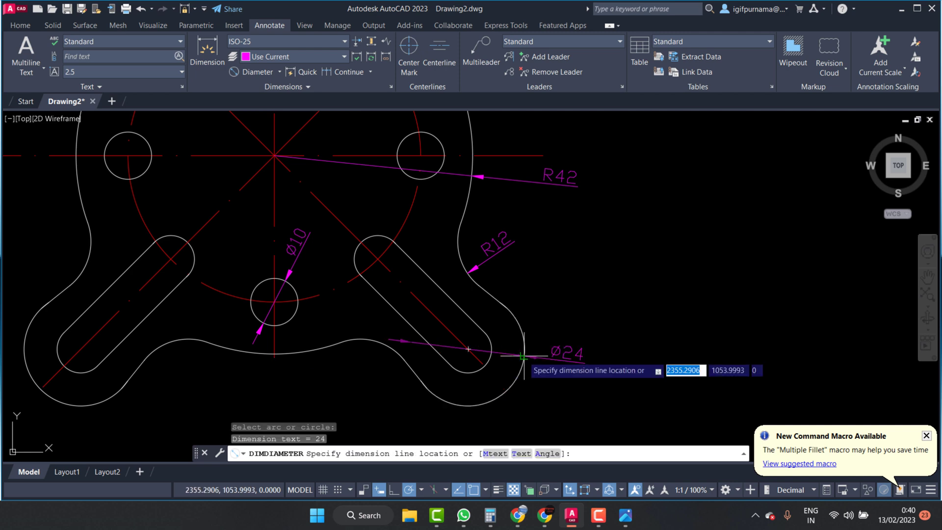
right_click(581, 371)
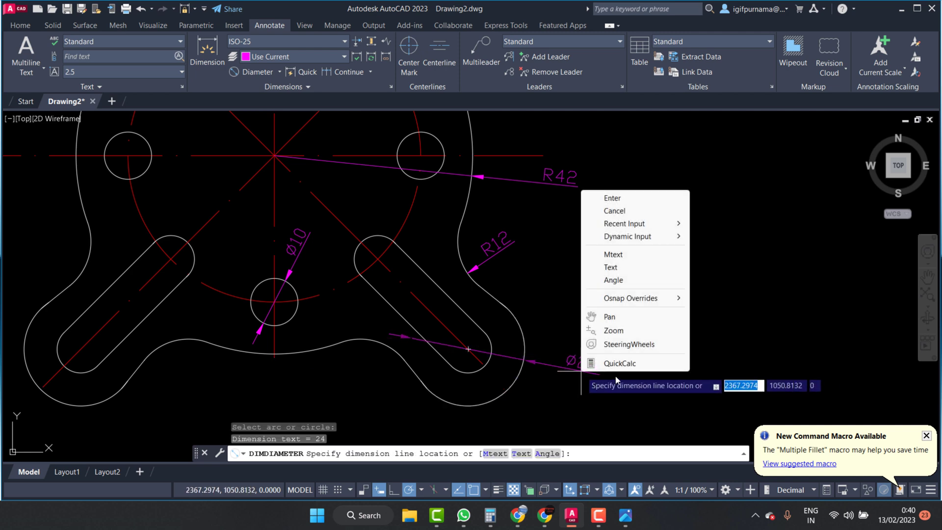
left_click(620, 212)
Step: Add radius dimensions R12 on the lower-right outer edge and R5 on the slot end
left_click(283, 72)
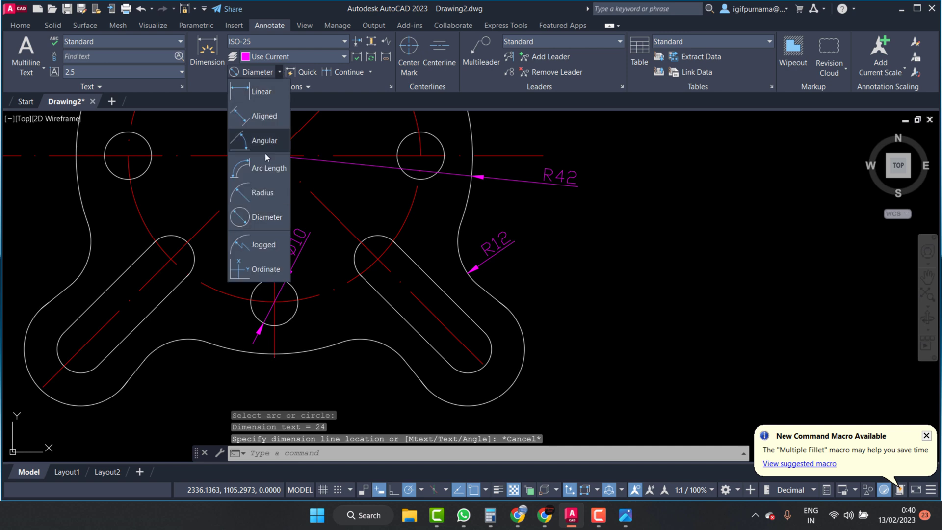
left_click(267, 192)
left_click(513, 388)
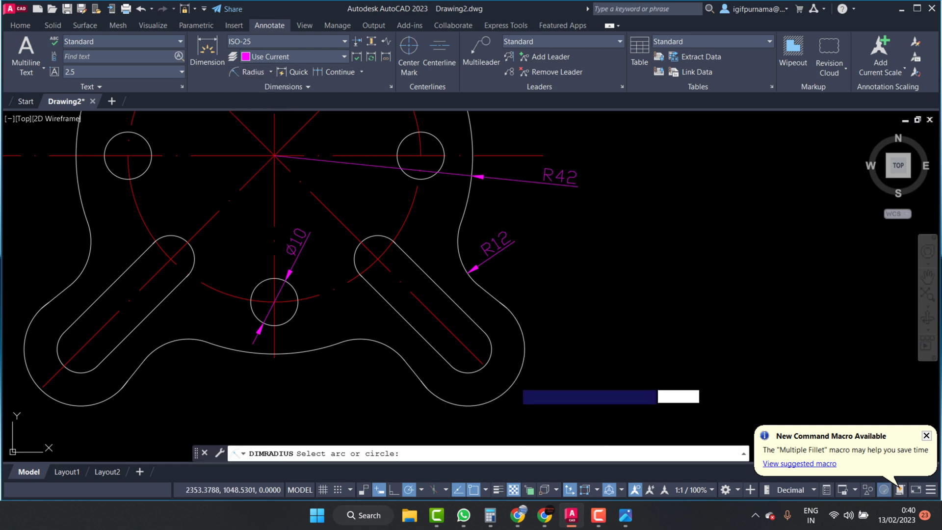
left_click(585, 370)
left_click(249, 71)
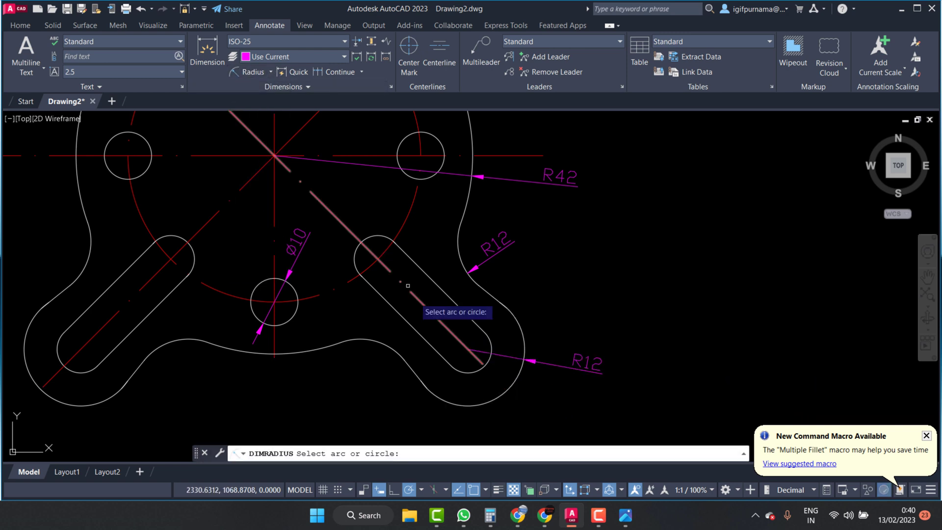
left_click(459, 369)
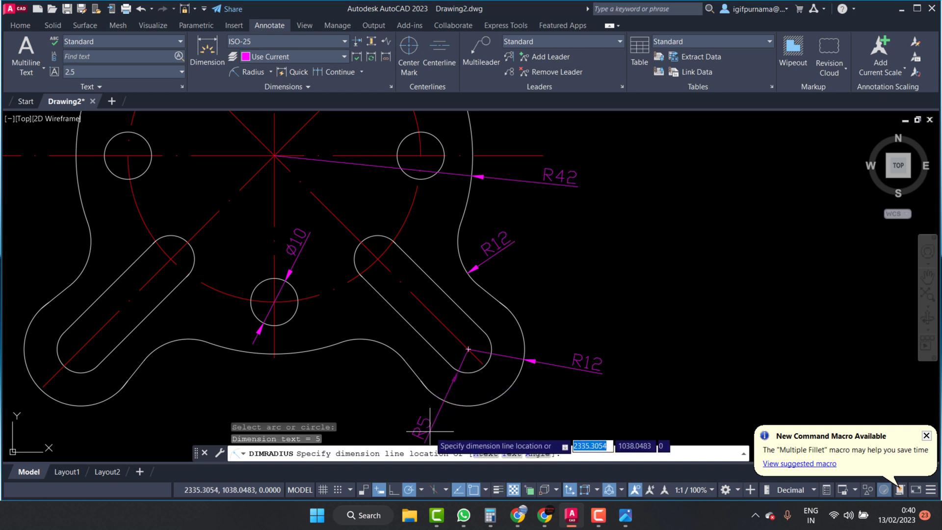
left_click(426, 432)
scroll(560, 298, "down", 3)
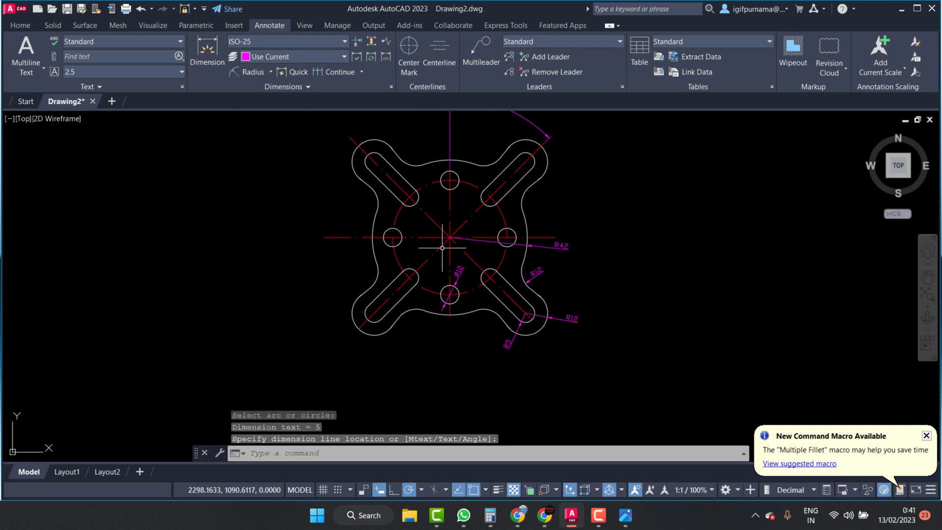
scroll(442, 248, "up", 2)
Step: Add an R31 radius dimension to the red pitch circle, labelled at upper left
left_click(249, 72)
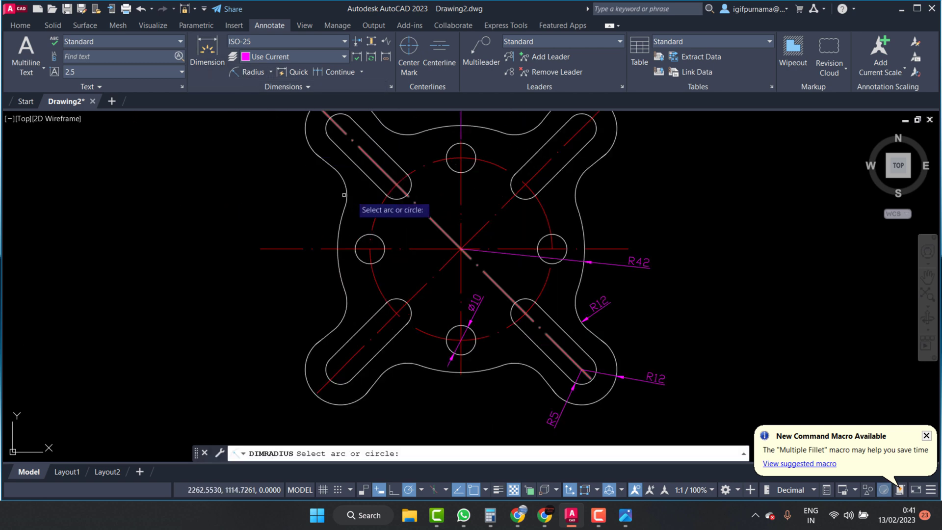
left_click(374, 223)
left_click(289, 202)
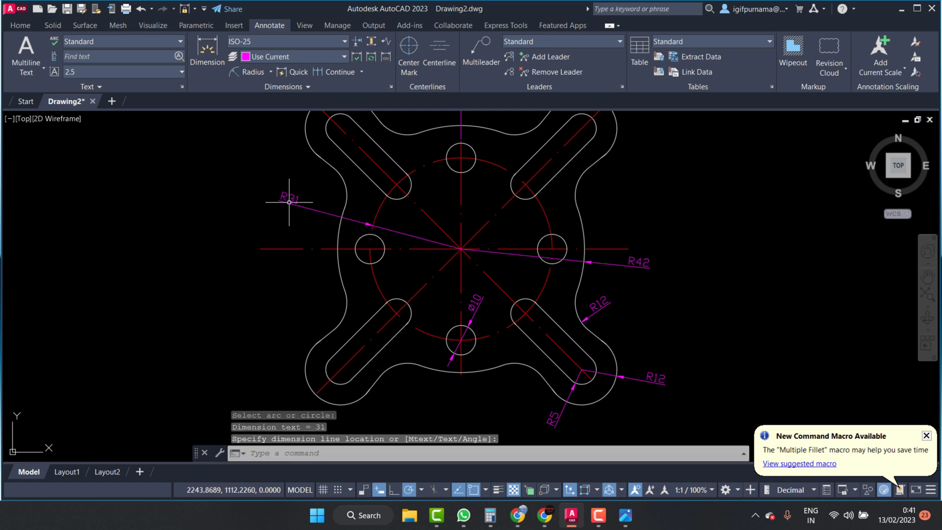
scroll(411, 249, "down", 2)
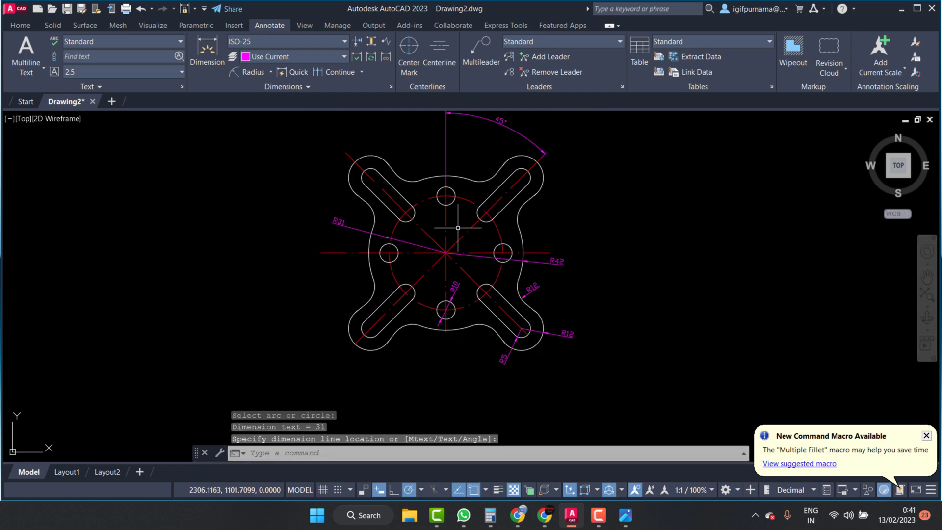
scroll(475, 196, "up", 2)
scroll(486, 235, "down", 3)
scroll(488, 225, "up", 3)
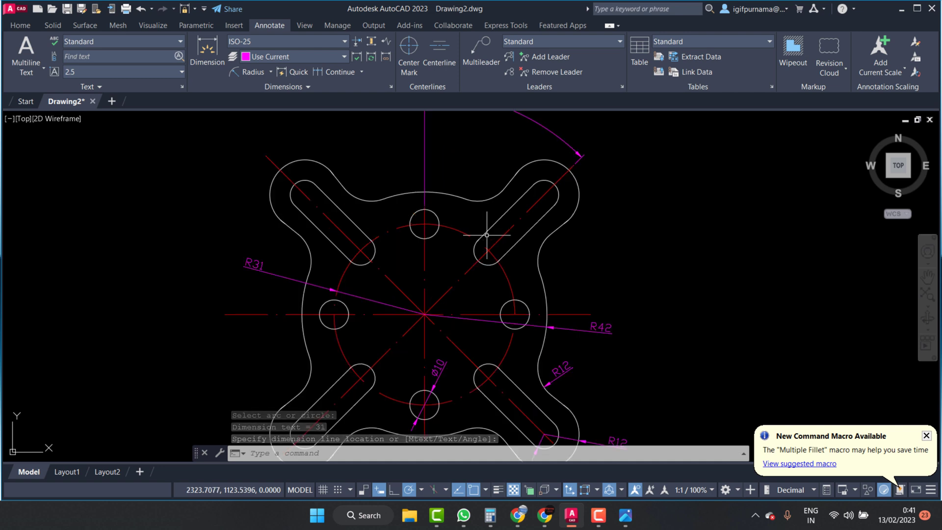
scroll(497, 222, "down", 2)
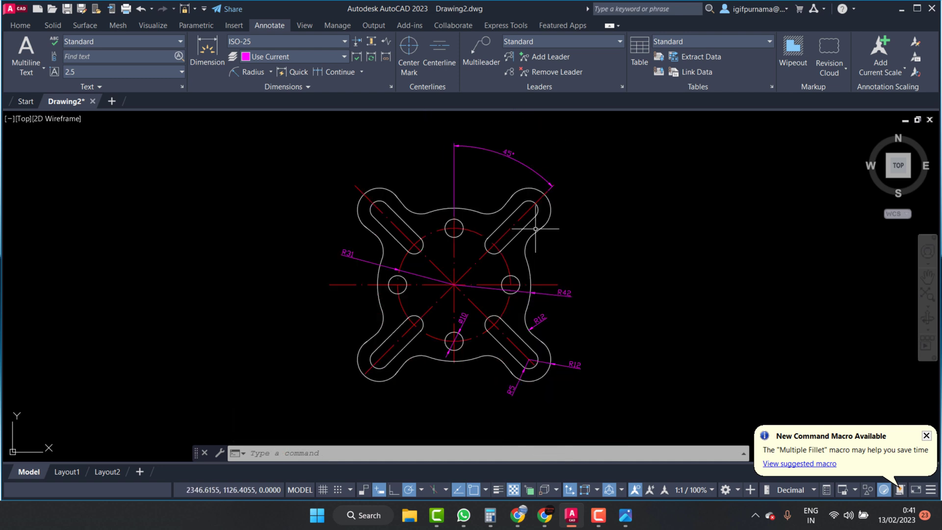
scroll(470, 199, "up", 2)
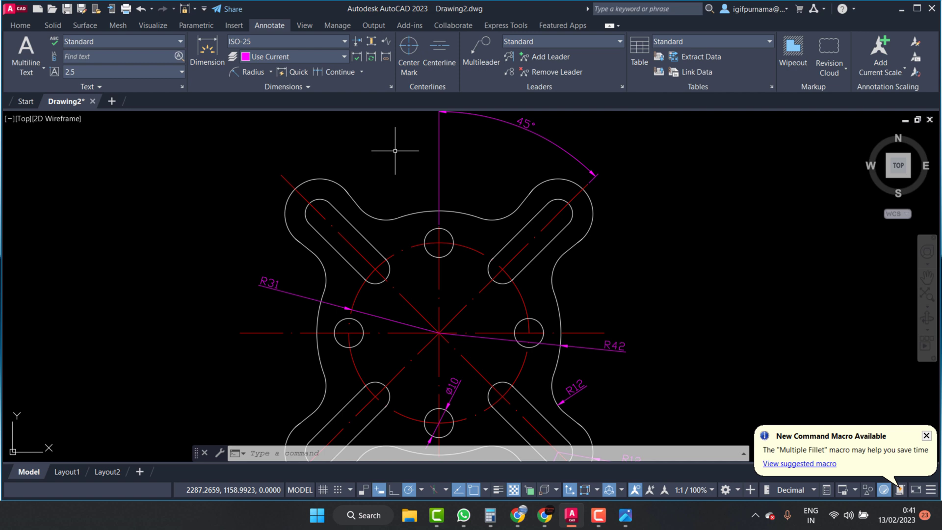
Step: Dimension the flange centre to the upper-right slot centre as an aligned 58
left_click(206, 50)
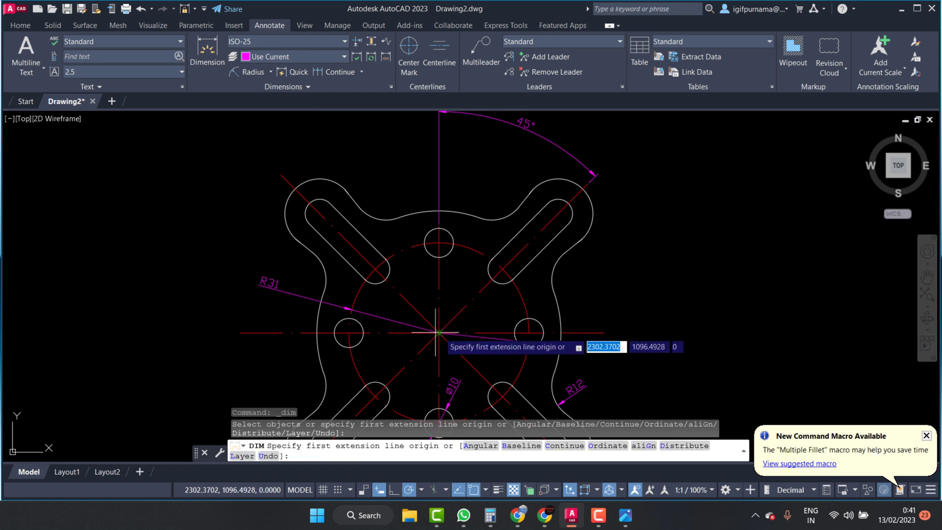
left_click(438, 333)
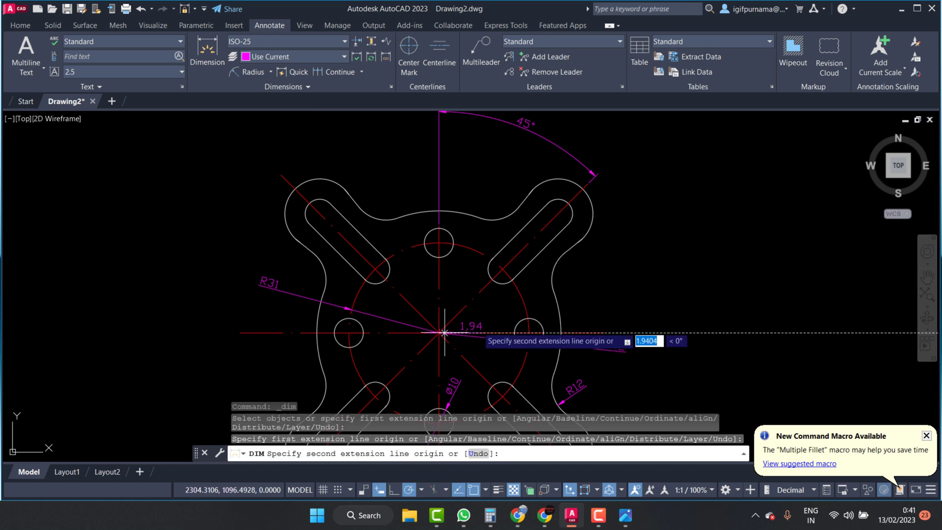
left_click(559, 212)
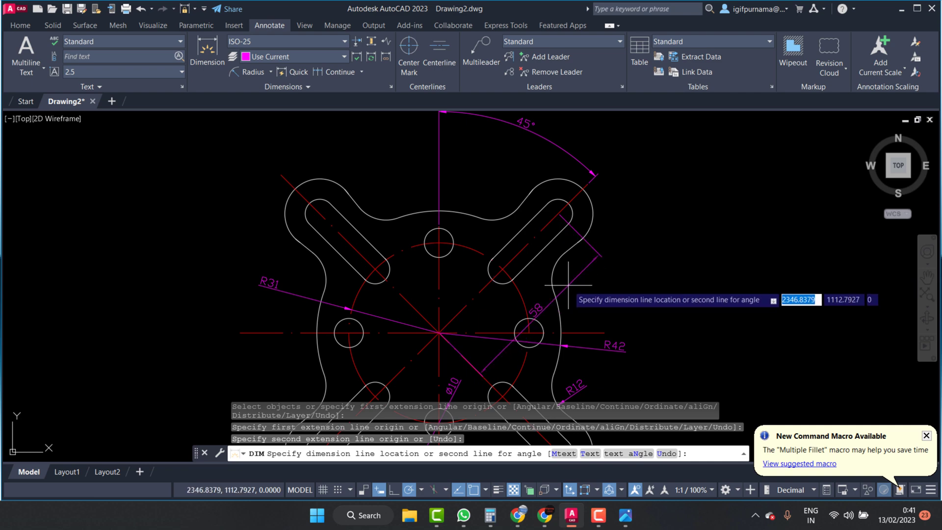
left_click(471, 256)
right_click(648, 225)
left_click(678, 246)
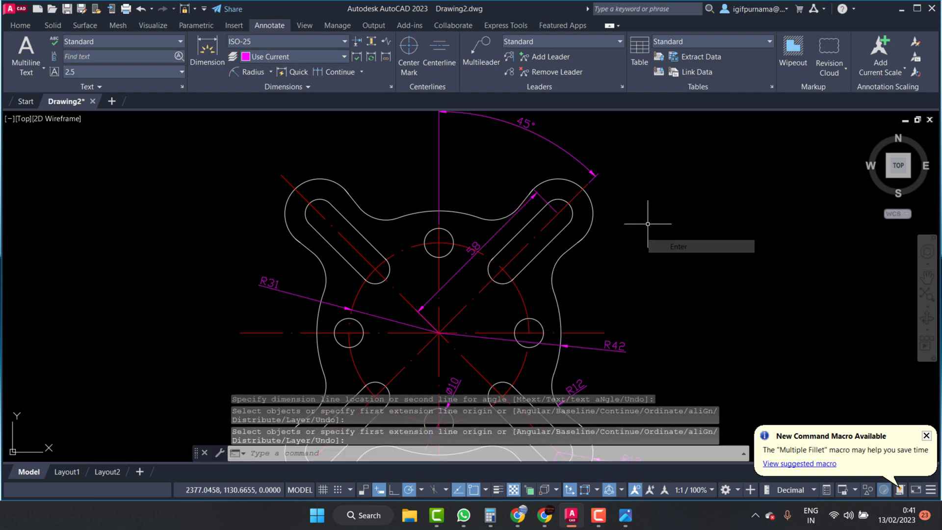
scroll(628, 215, "down", 4)
scroll(610, 233, "up", 3)
scroll(490, 234, "down", 2)
scroll(519, 237, "down", 2)
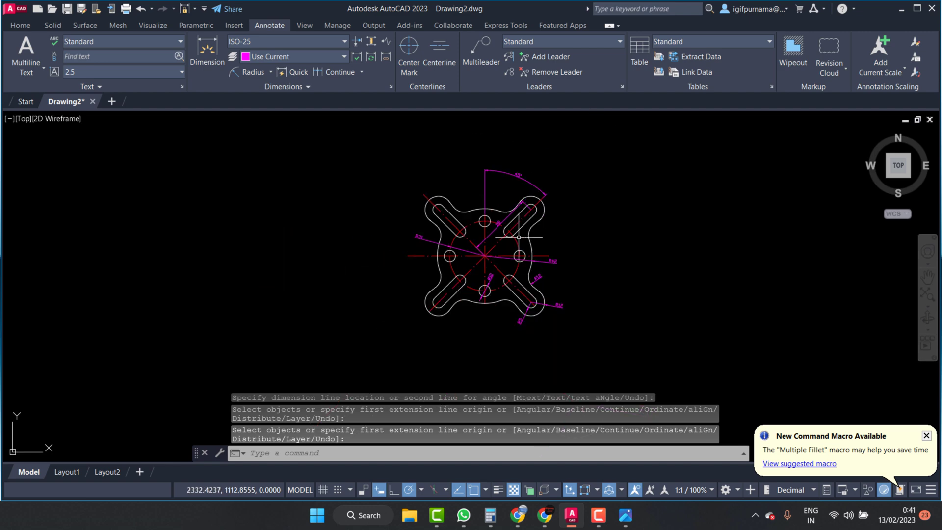
scroll(561, 243, "up", 2)
Step: Zoom into the reference image's central square in Photos, then return to AutoCAD
left_click(626, 522)
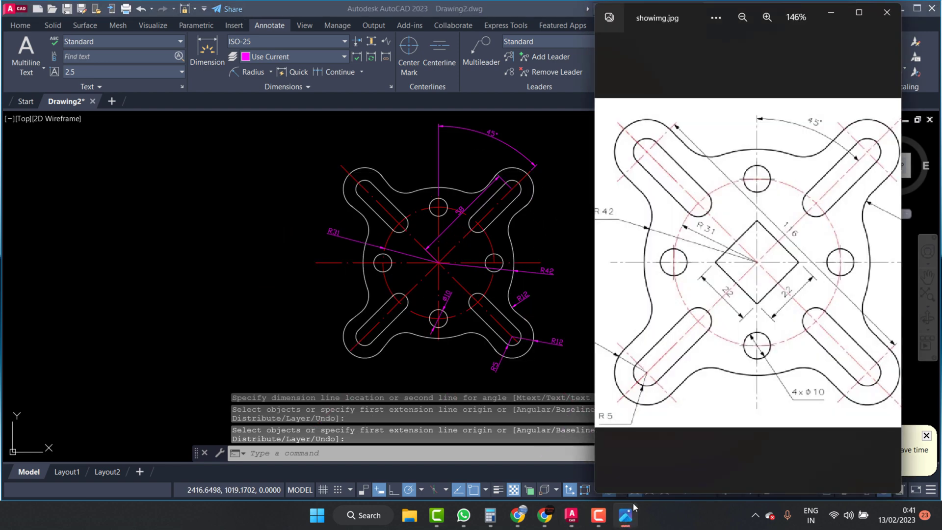
scroll(737, 346, "up", 2)
scroll(733, 333, "up", 3)
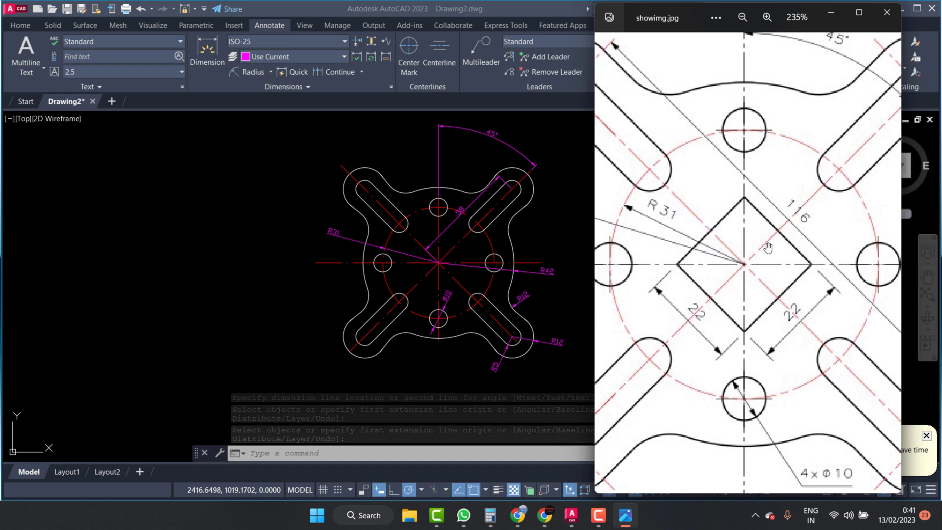
left_click(585, 201)
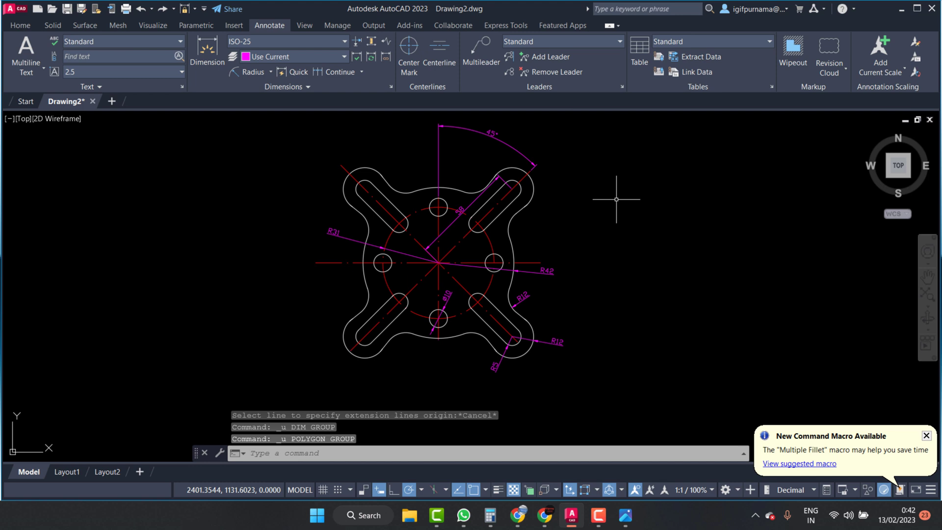
Step: Draw a 4-sided polygon at the flange centre, inscribed in a radius-22 circle
left_click(22, 25)
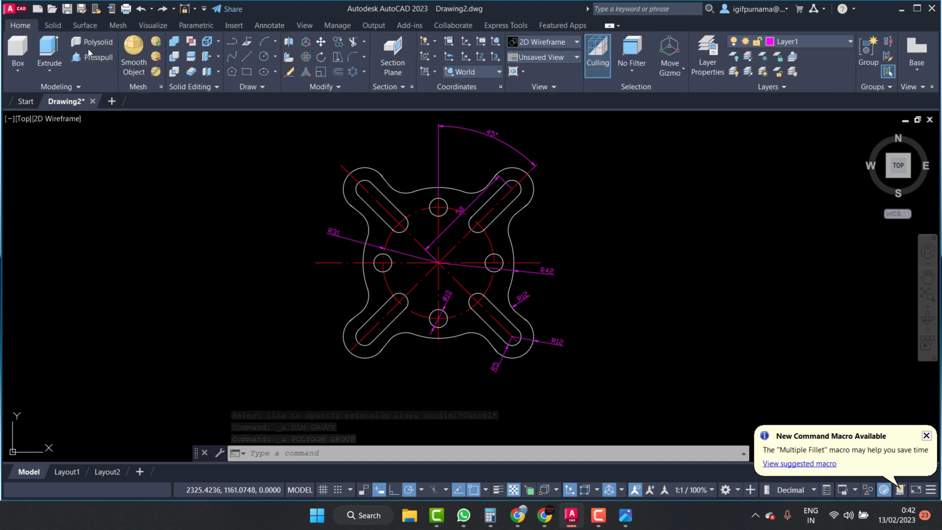
left_click(236, 72)
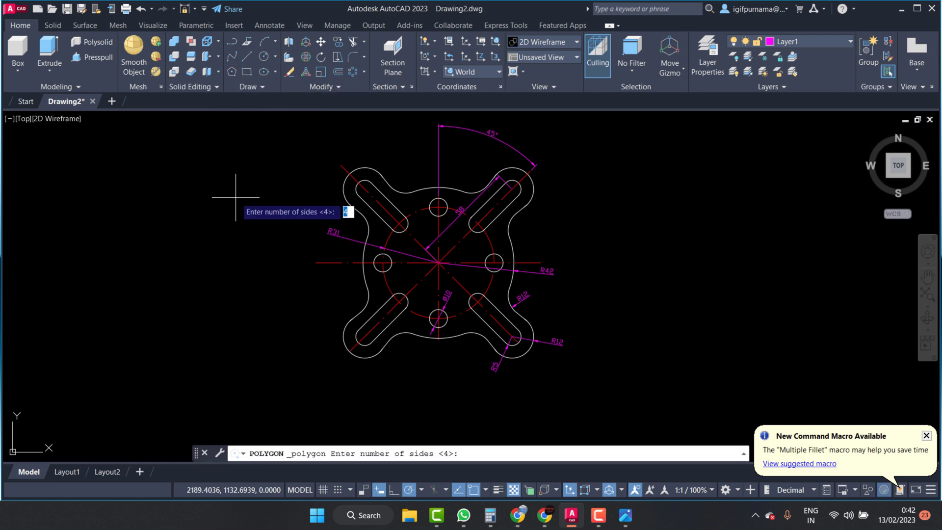
key("Return")
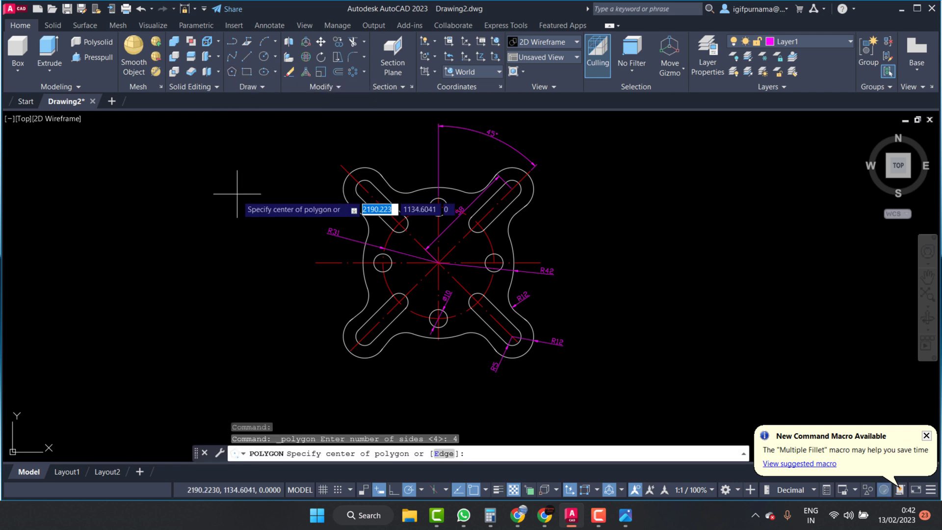
scroll(434, 287, "up", 4)
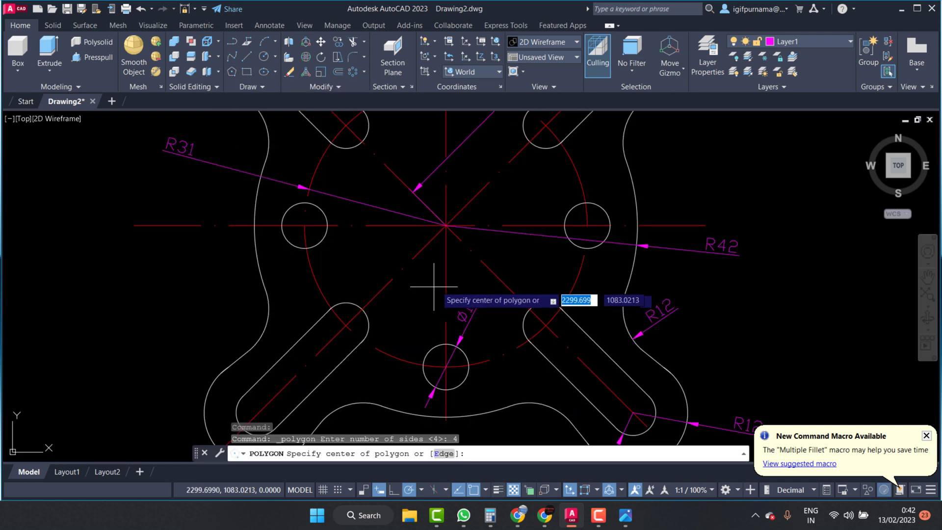
left_click(446, 226)
left_click(465, 256)
type("22")
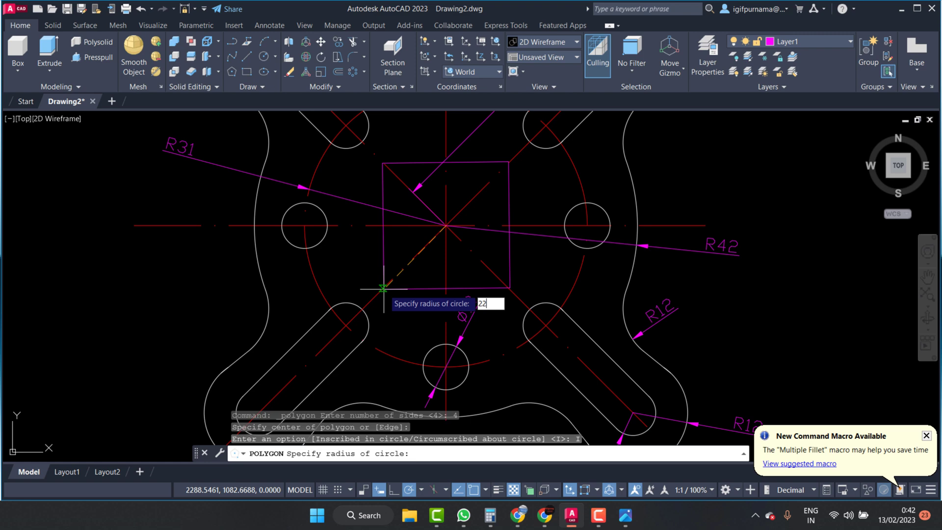
key("Return")
scroll(486, 265, "down", 2)
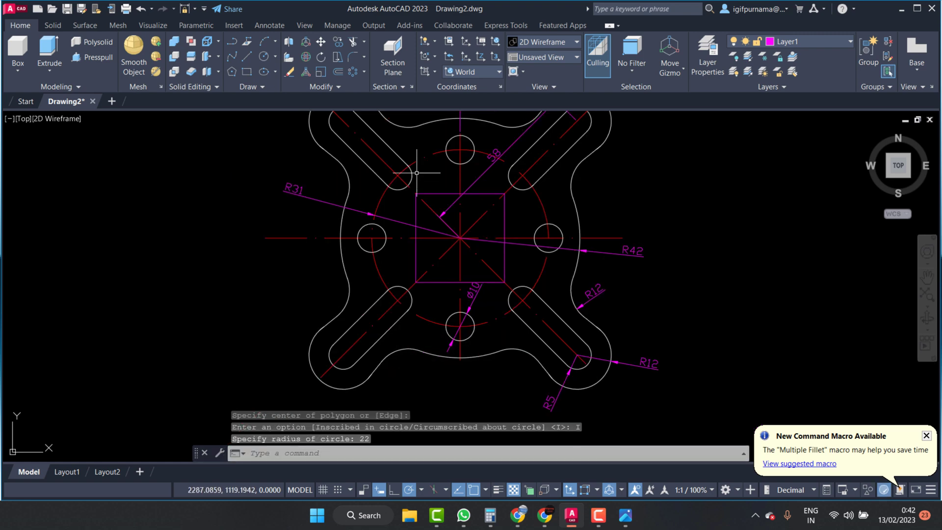
left_click(624, 515)
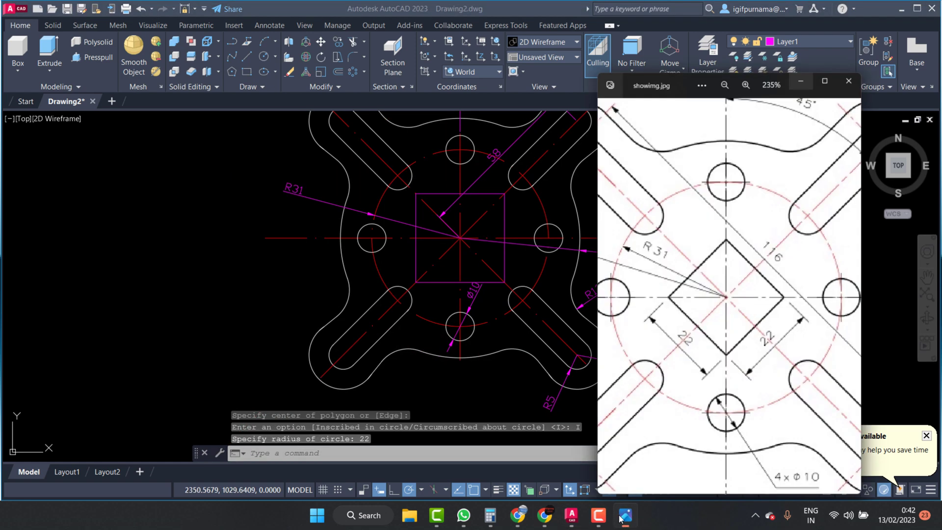
left_click(622, 516)
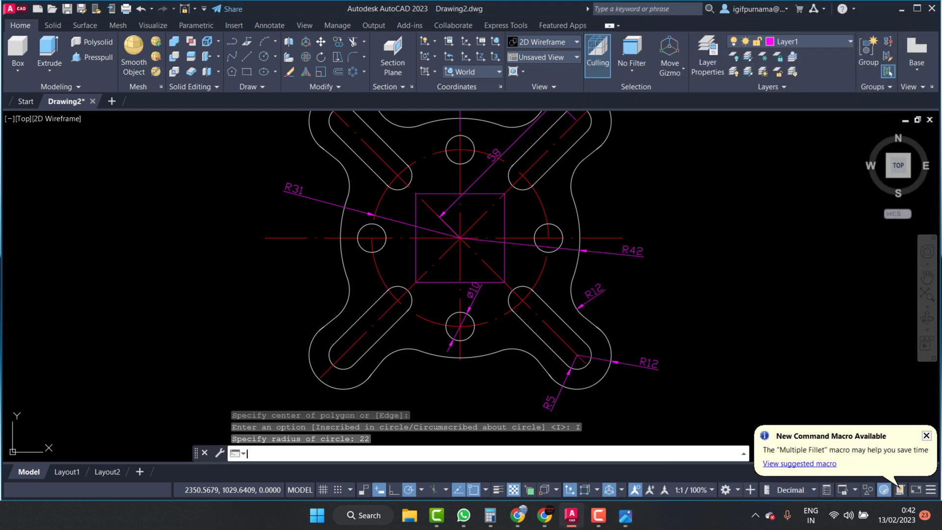
Step: Rotate the central square 45° about its centre into a diamond
left_click(320, 58)
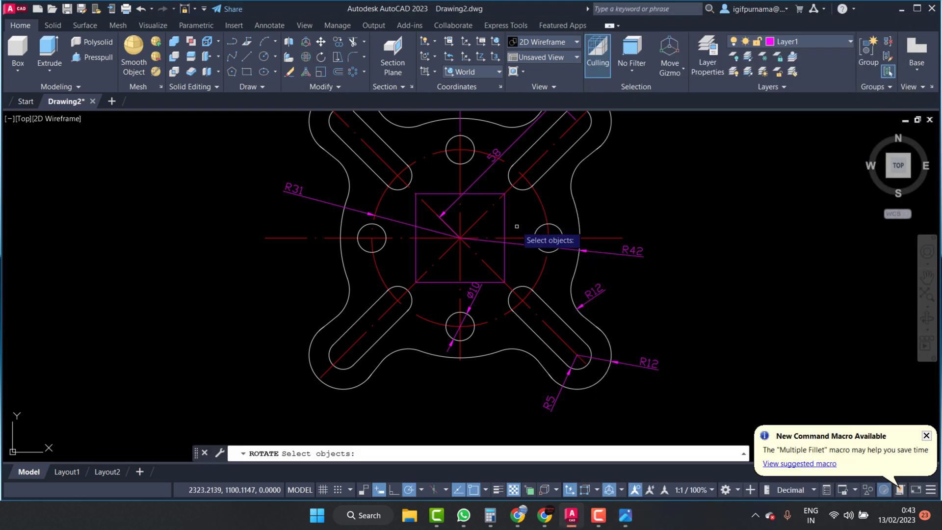
left_click(505, 216)
scroll(479, 231, "up", 2)
key("Return")
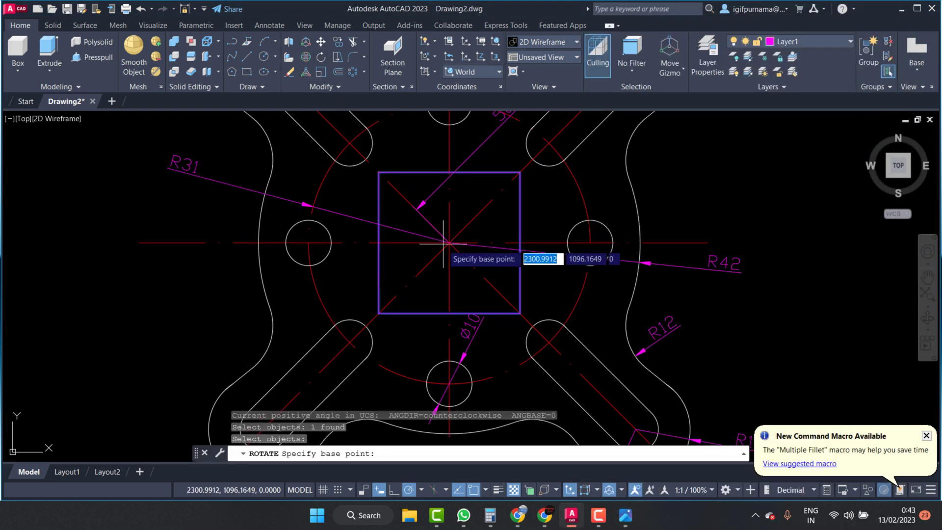
left_click(449, 243)
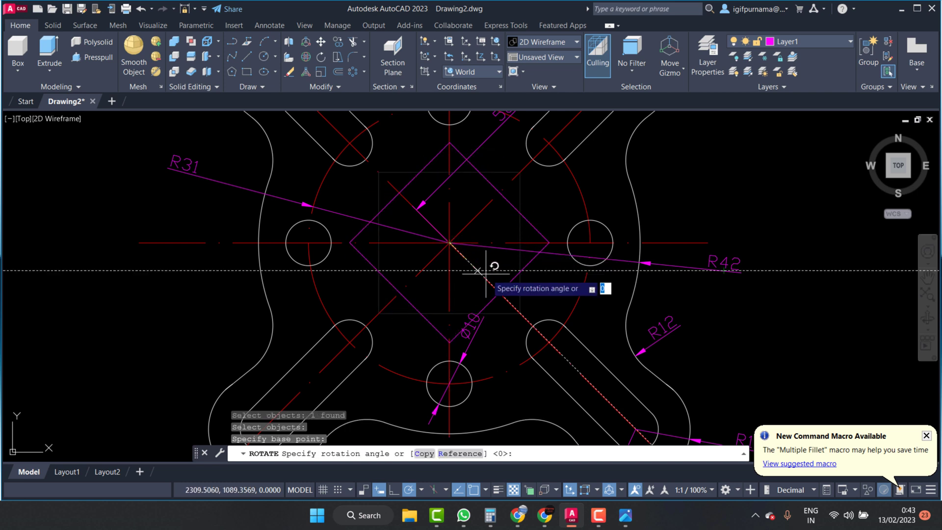
left_click(517, 309)
scroll(514, 279, "down", 4)
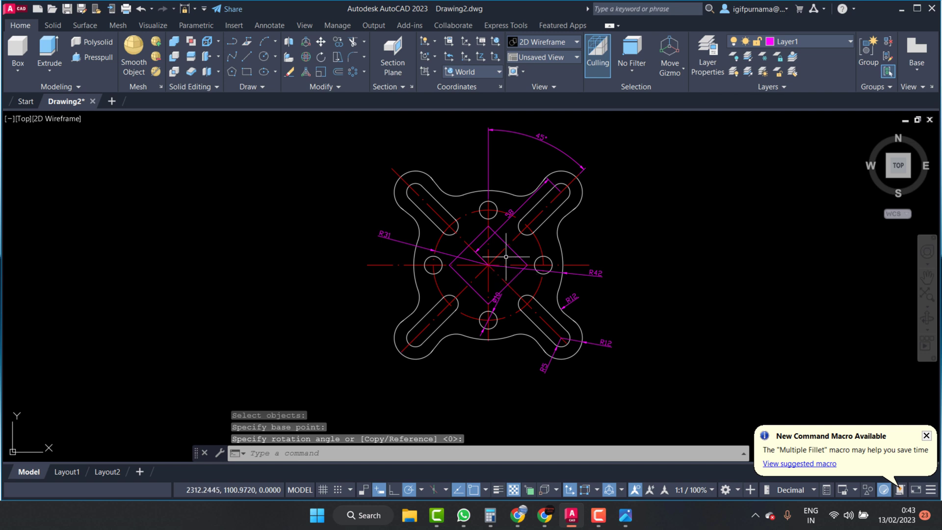
Step: Move the diamond onto the Defpoints layer
left_click(501, 241)
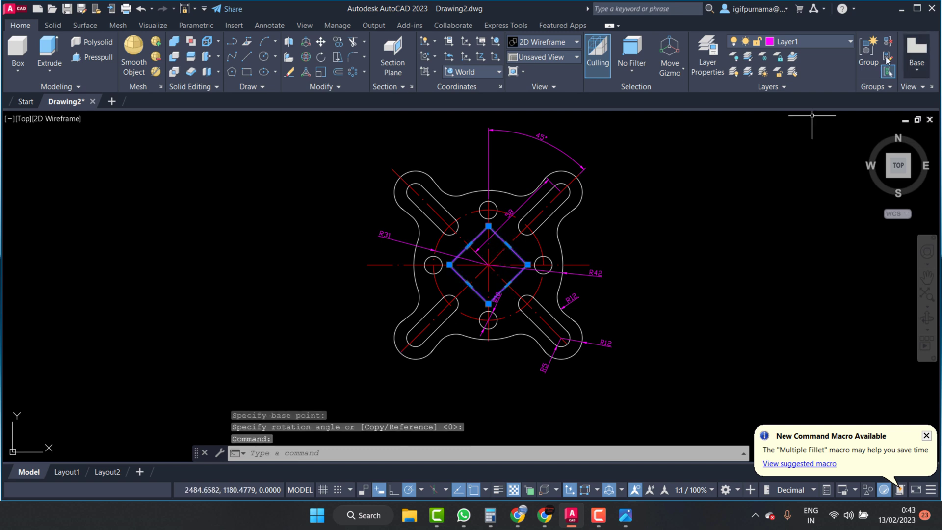
left_click(805, 43)
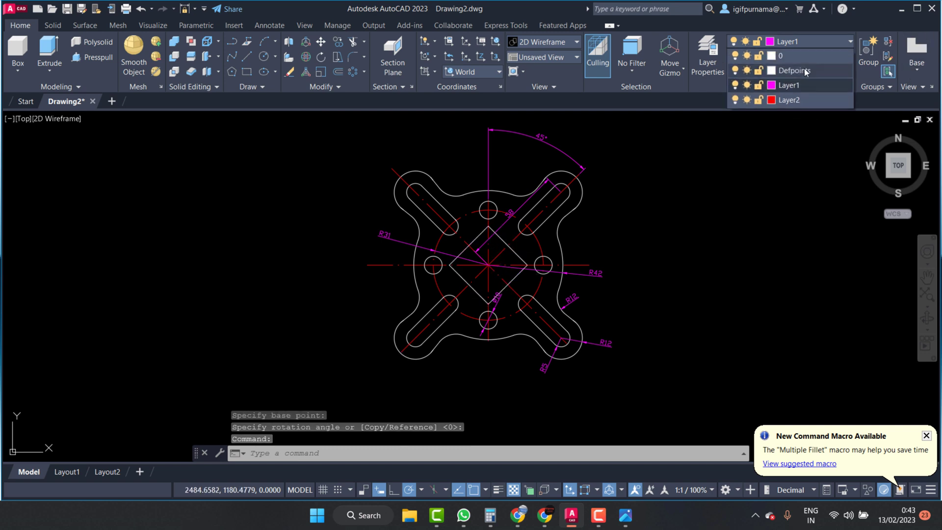
left_click(800, 71)
key("Escape")
scroll(474, 292, "down", 2)
scroll(493, 274, "up", 2)
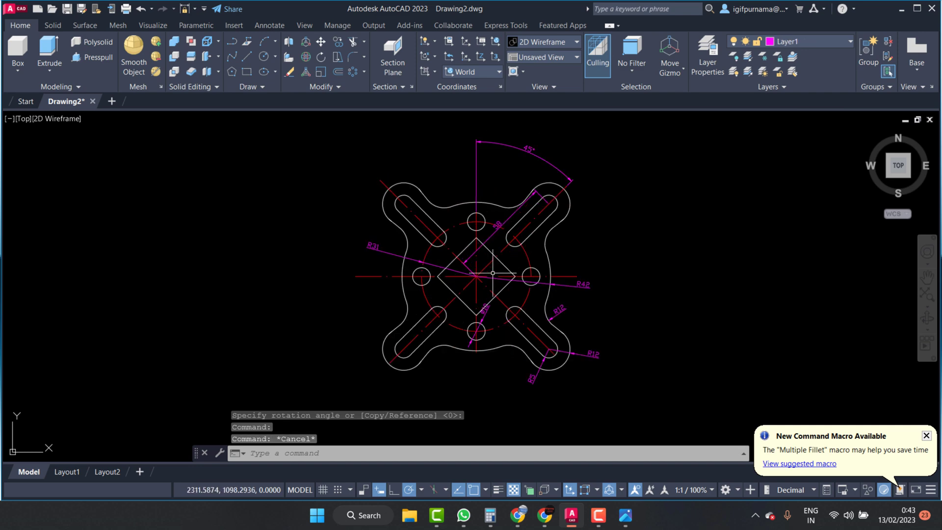
scroll(526, 276, "up", 2)
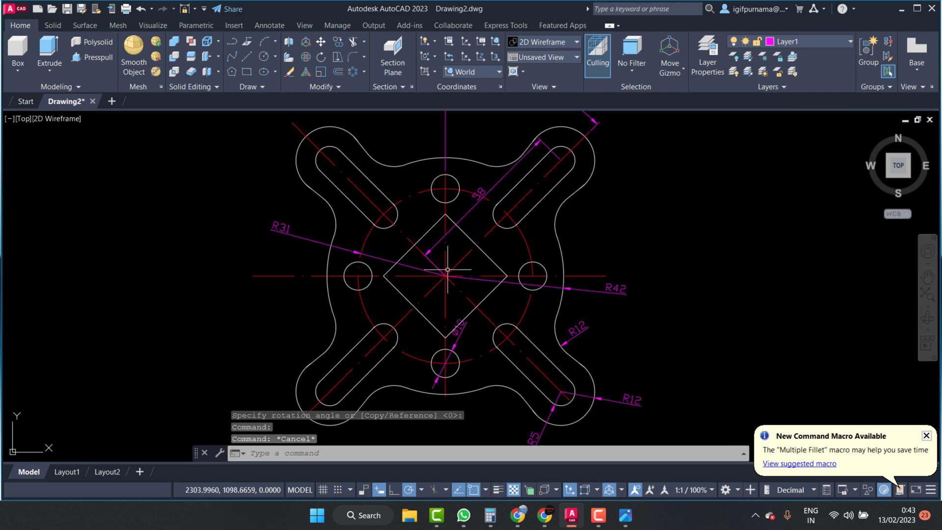
scroll(450, 284, "down", 4)
scroll(502, 273, "up", 2)
Step: Show showimg.jpg in Photos, zoomed to 133%, to compare with the model
left_click(627, 516)
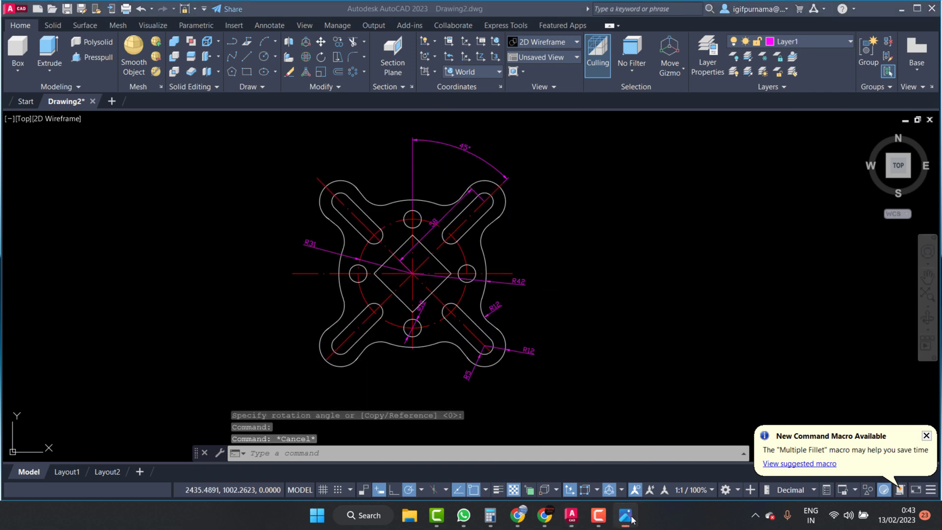
scroll(744, 261, "up", 1)
scroll(745, 262, "up", 2)
scroll(744, 262, "down", 1)
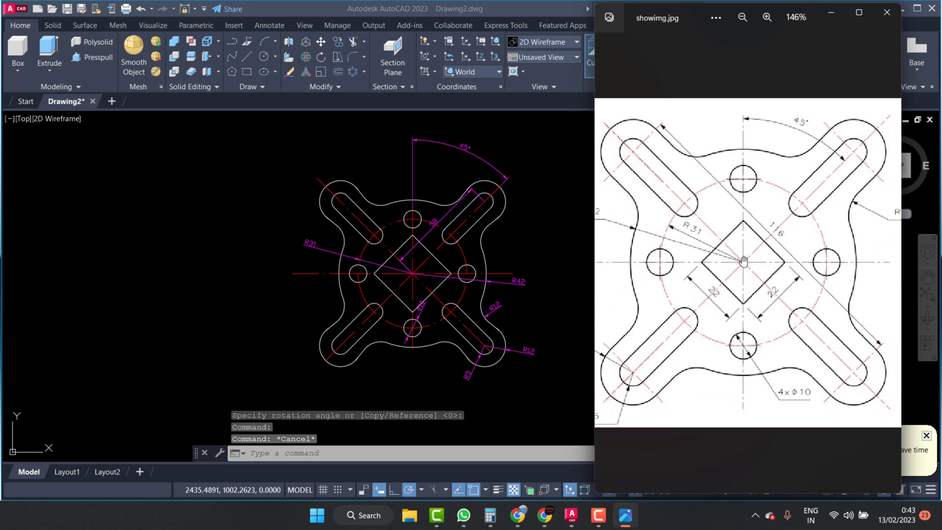
scroll(744, 262, "down", 1)
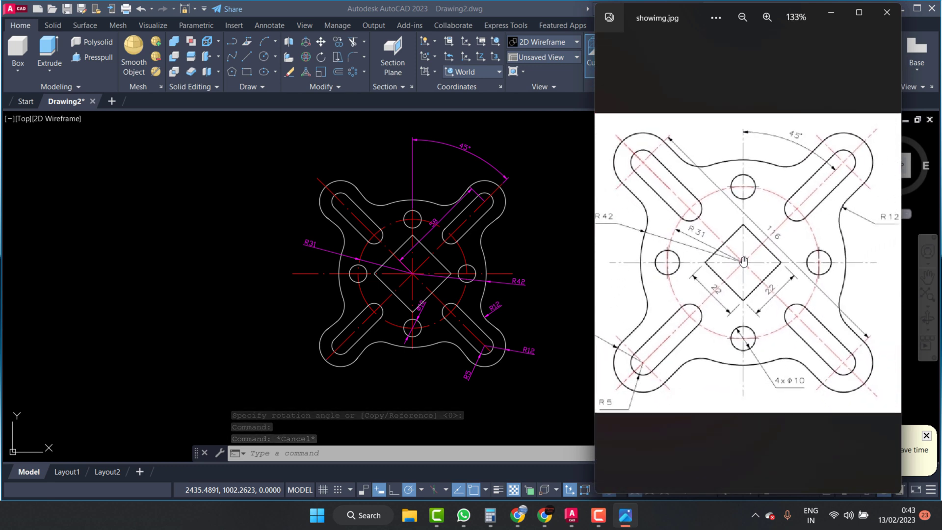